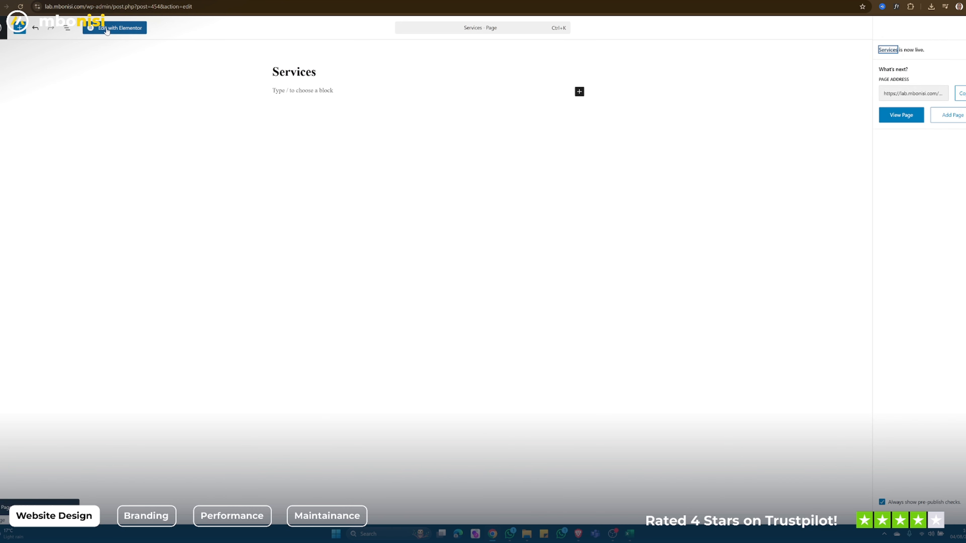
- Open the Services page in the Elementor editor, hide the page title and publish the change
click(107, 31)
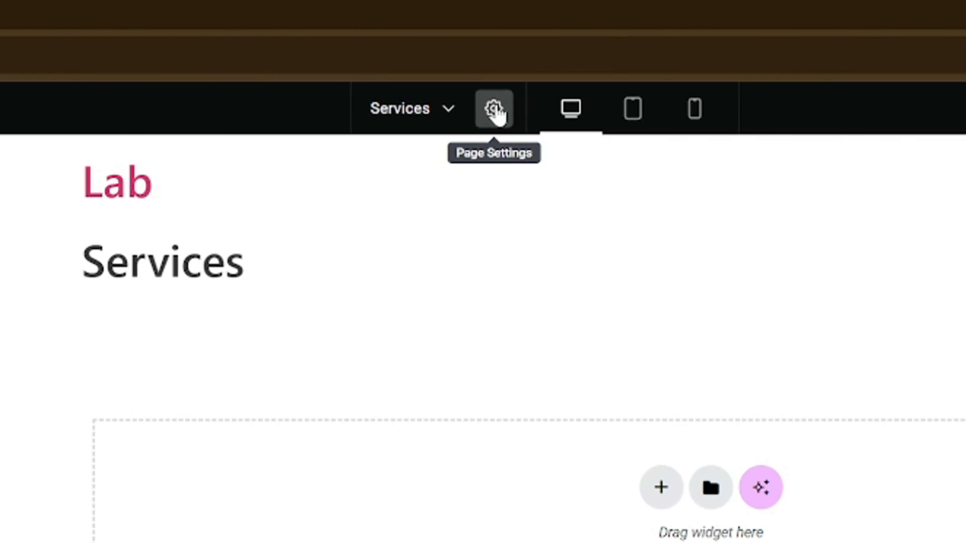
click(494, 109)
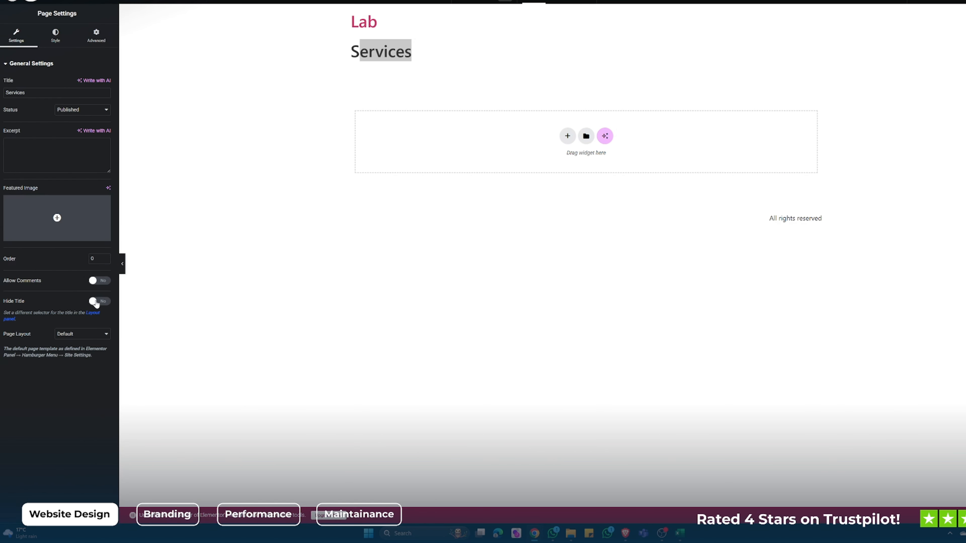
click(96, 301)
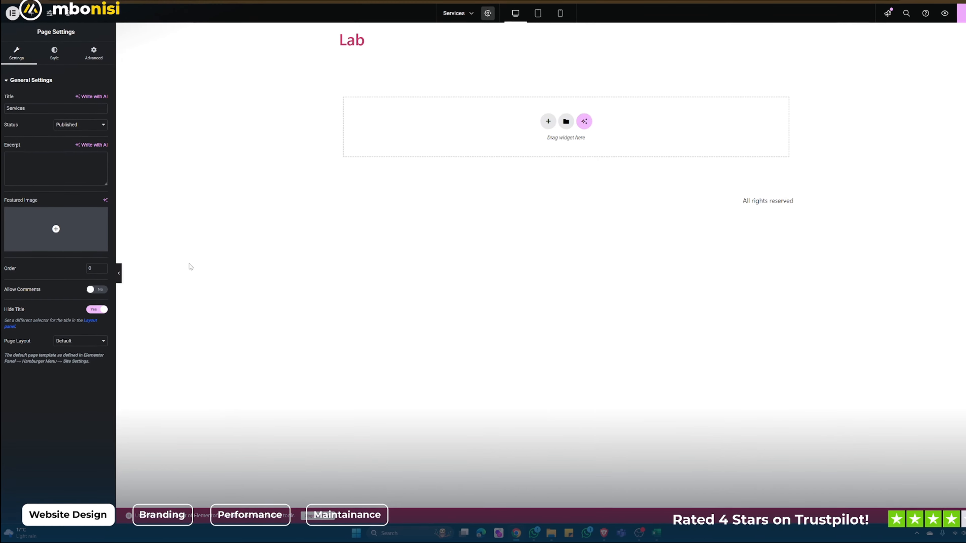
click(919, 42)
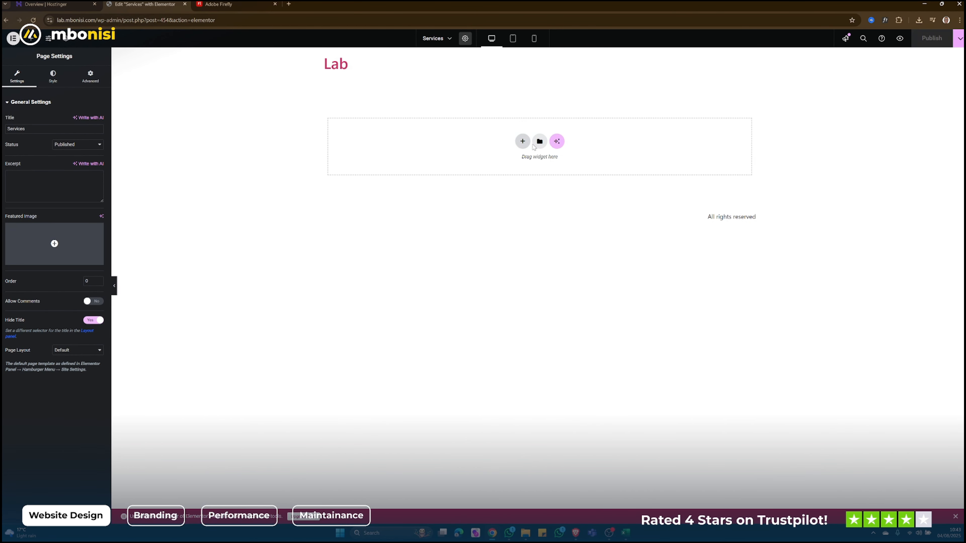
- Add a single-column vertical Flexbox container to the page and set its minimum height to 800 px
click(522, 141)
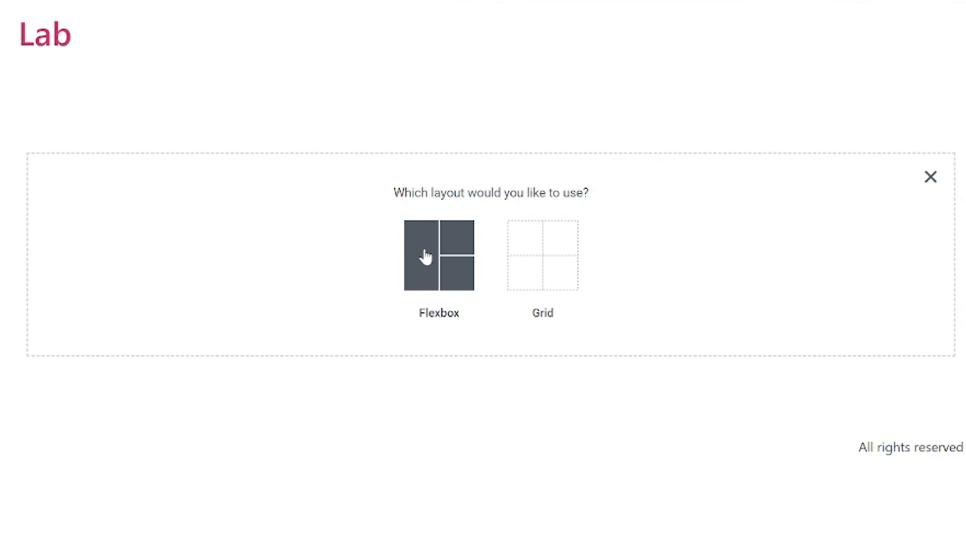
click(426, 257)
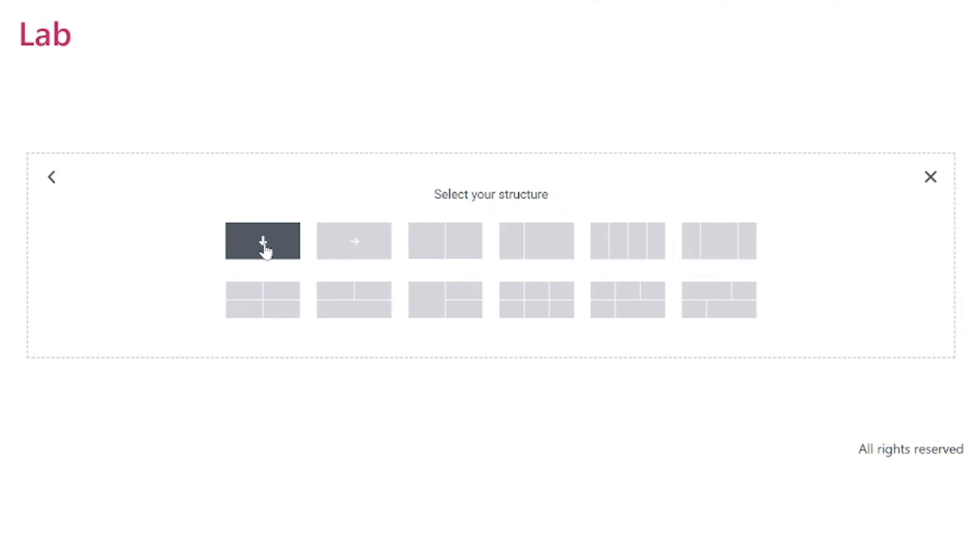
click(262, 245)
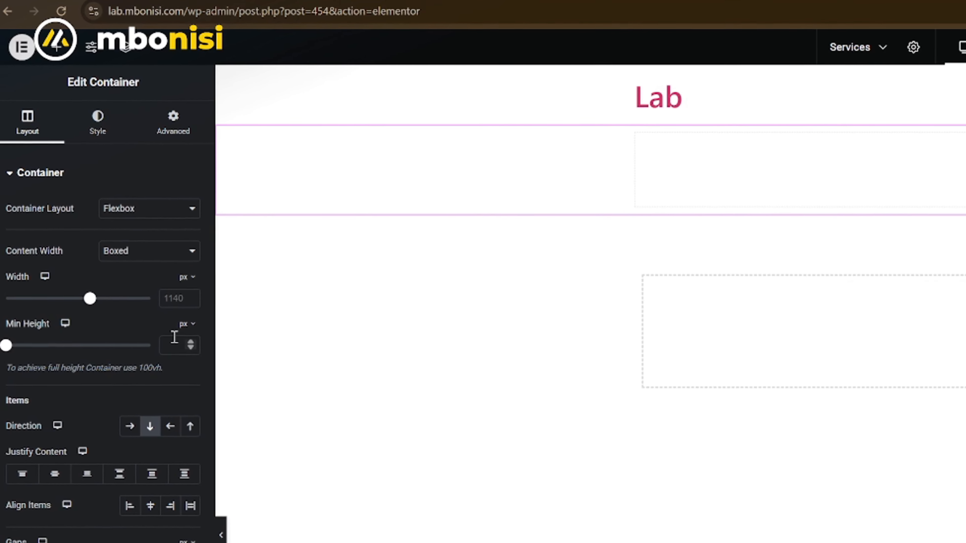
click(174, 337)
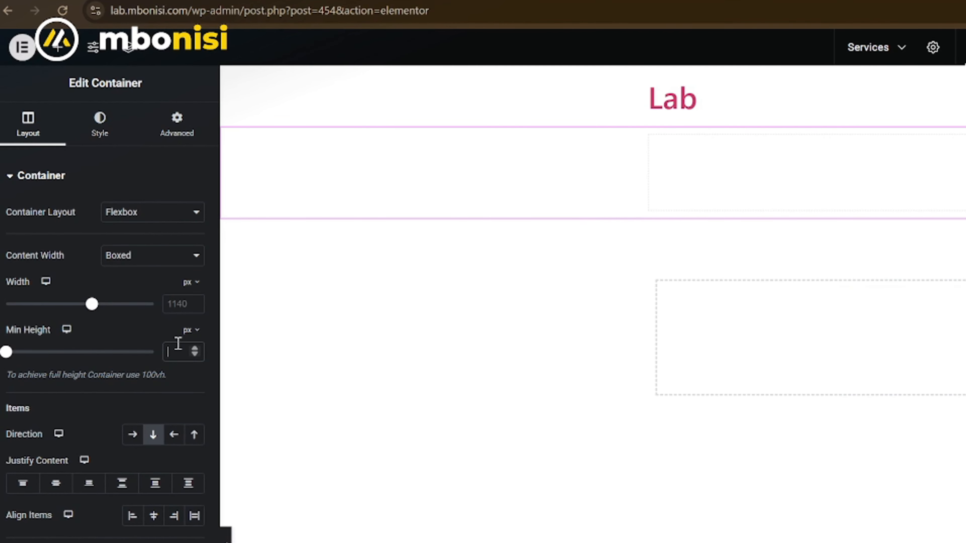
text(8)
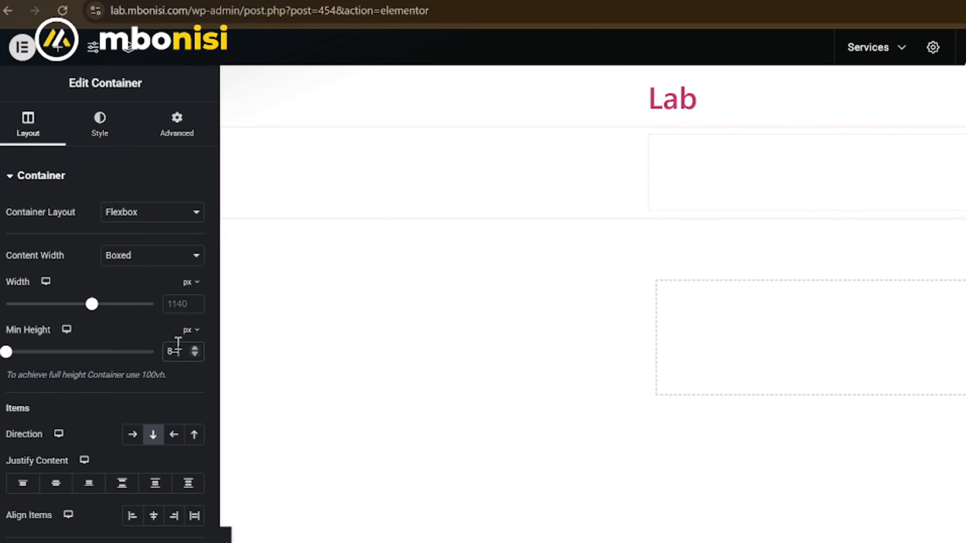
text(00)
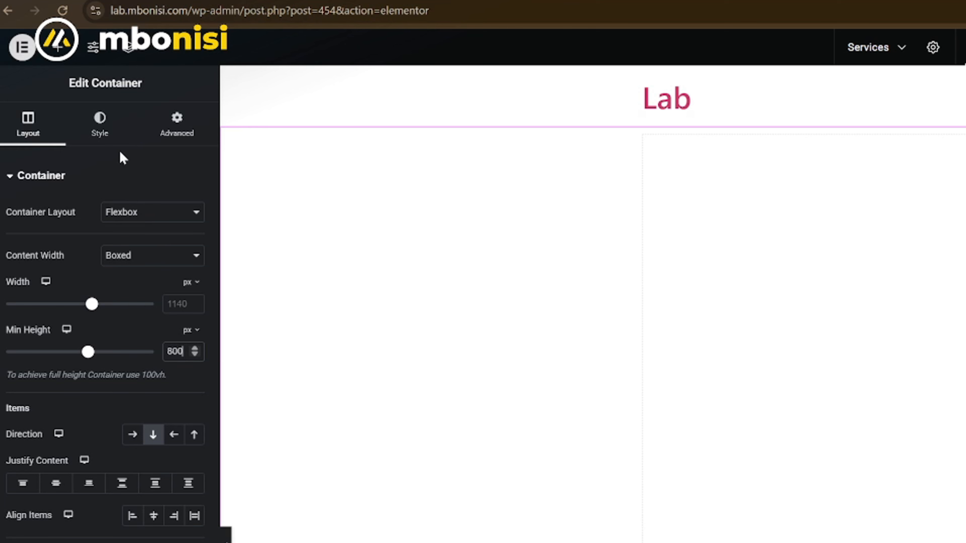
- Give the container a classic background in the dark navy colour #000B24
click(101, 135)
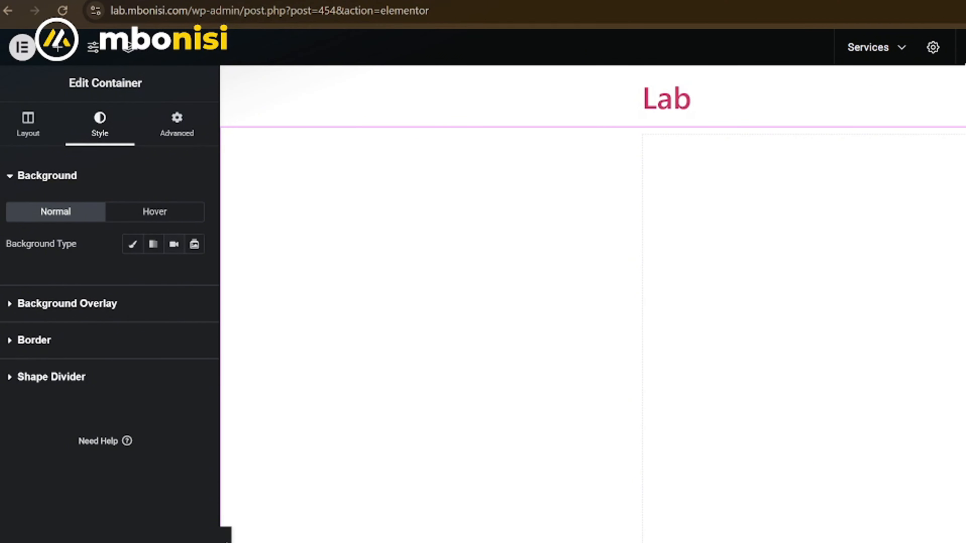
click(133, 246)
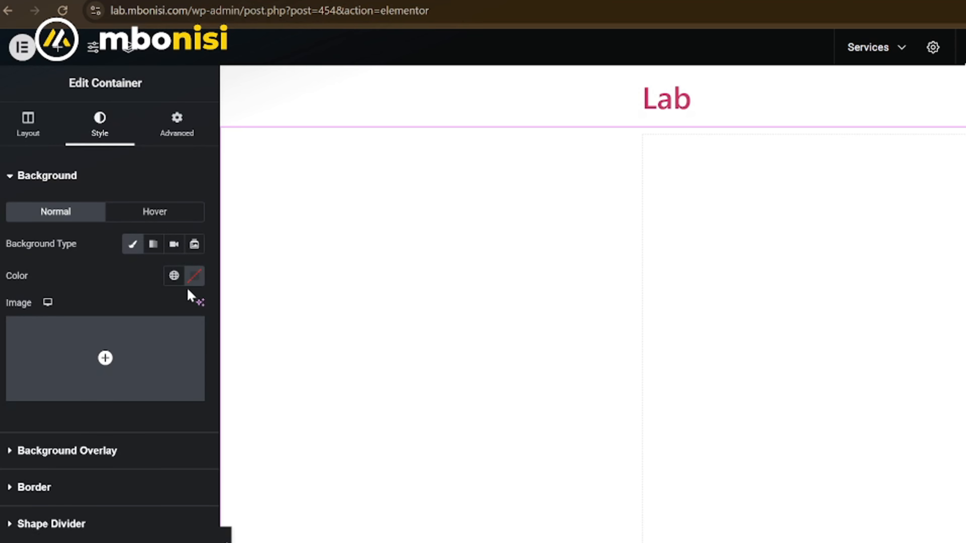
click(190, 282)
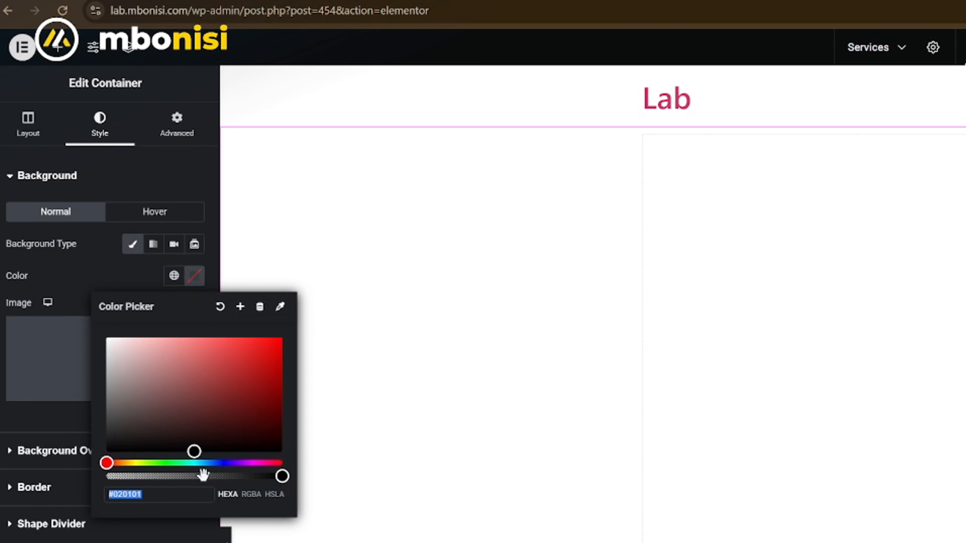
click(223, 463)
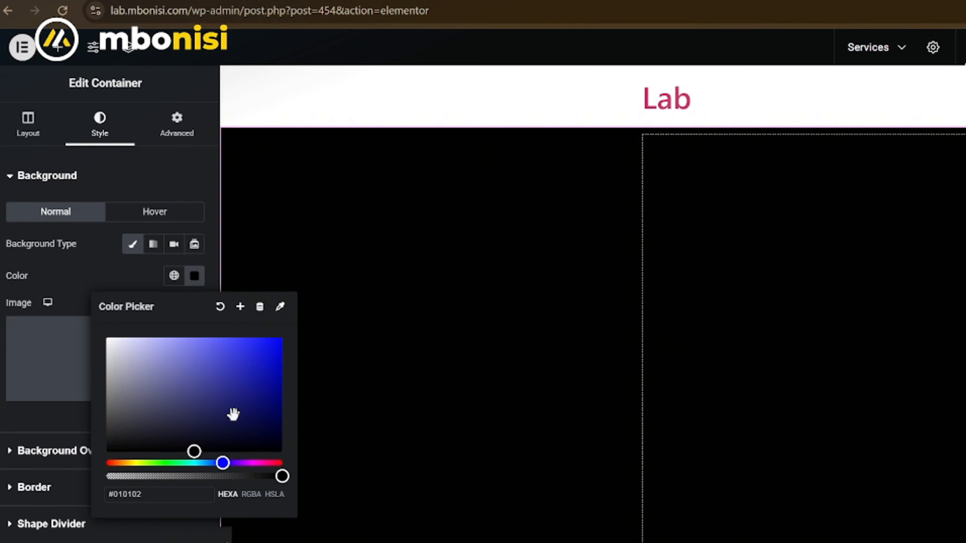
drag(233, 414, 256, 416)
drag(260, 415, 278, 415)
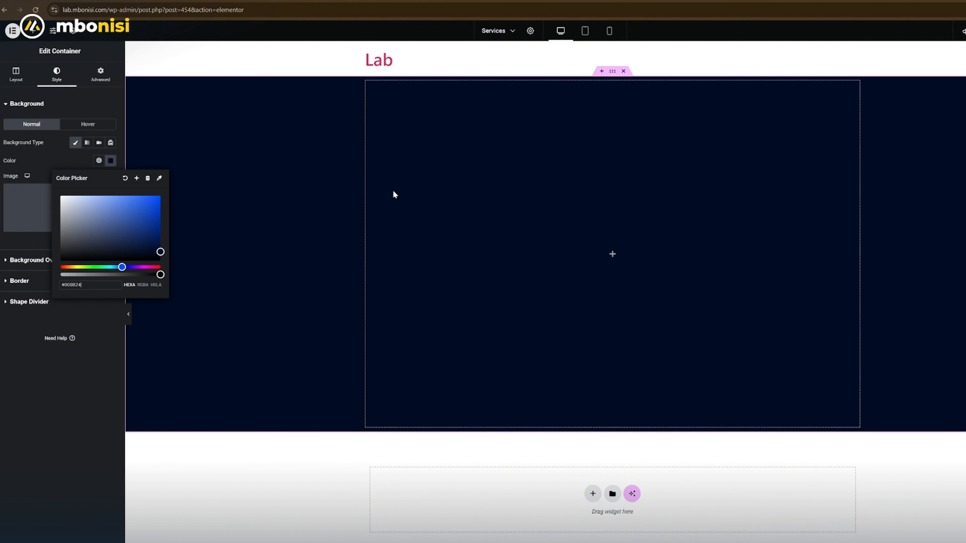
- Add an inner container inside the navy section and duplicate it to get two stacked containers
click(32, 36)
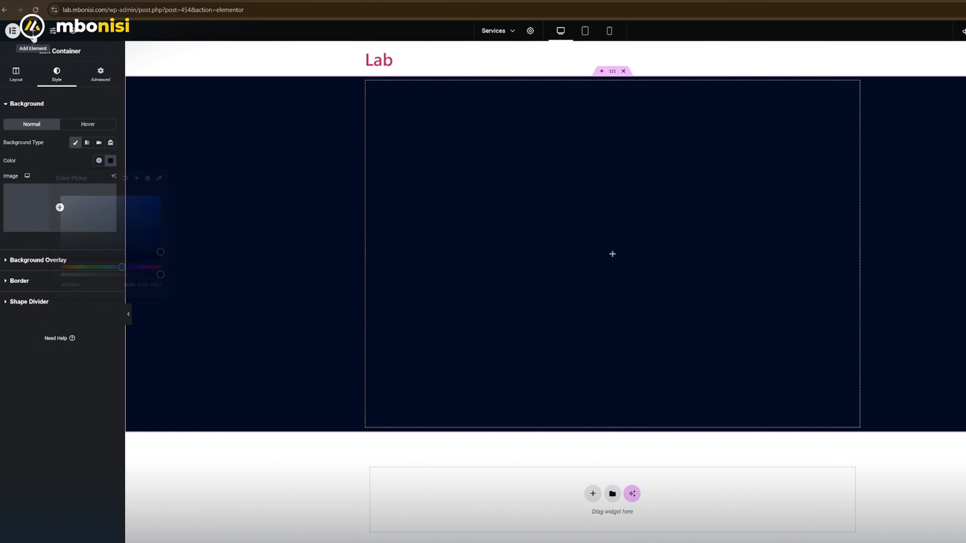
drag(23, 156, 420, 140)
right_click(372, 91)
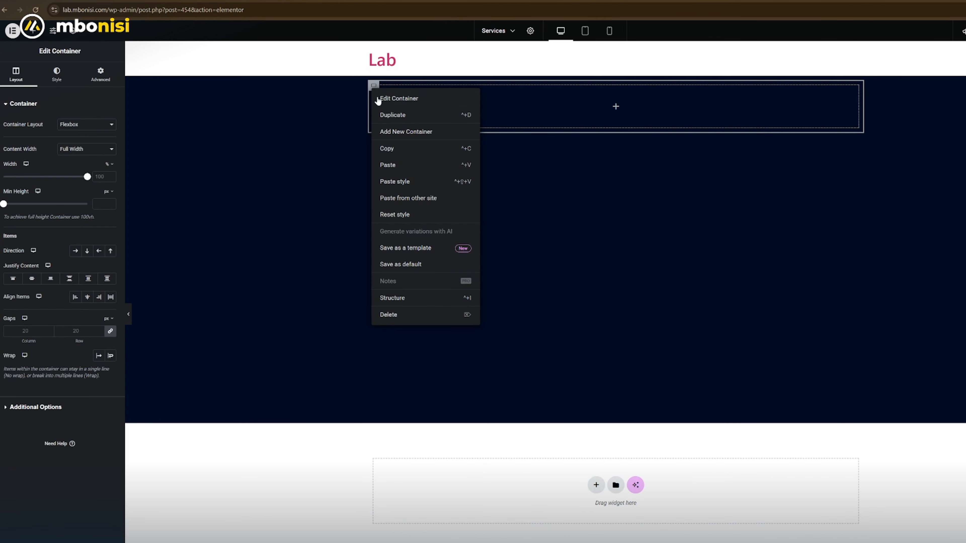
click(389, 118)
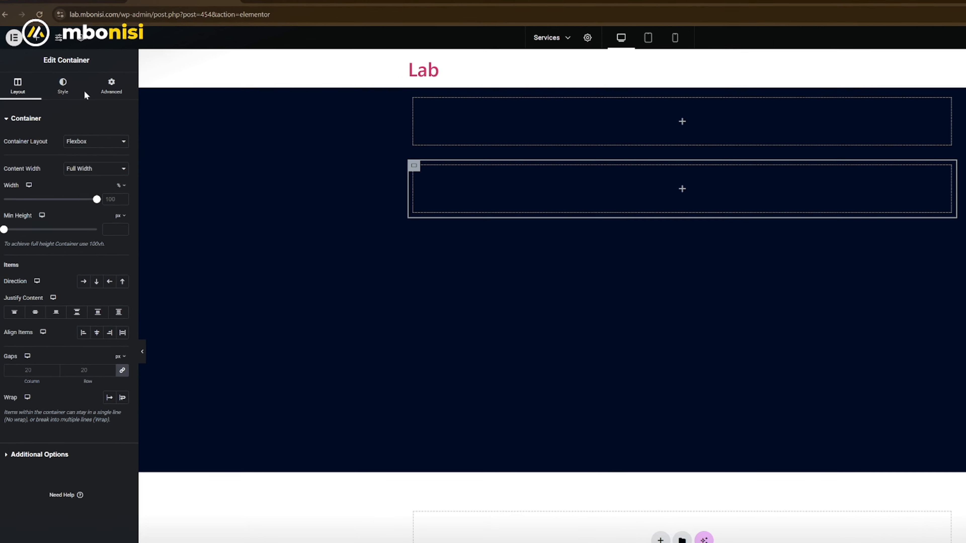
- Place a Heading widget in the upper inner container and a nested container in the lower one
click(51, 68)
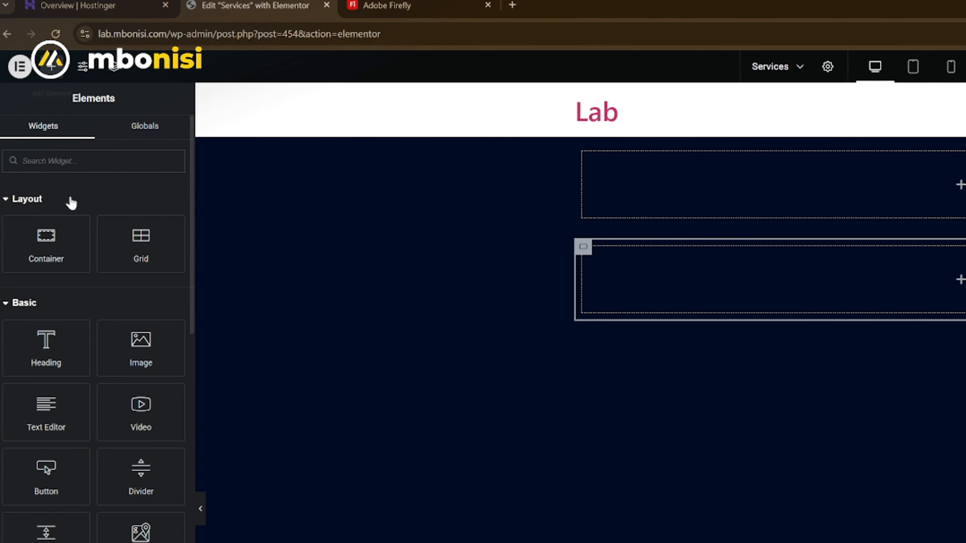
drag(46, 342, 936, 173)
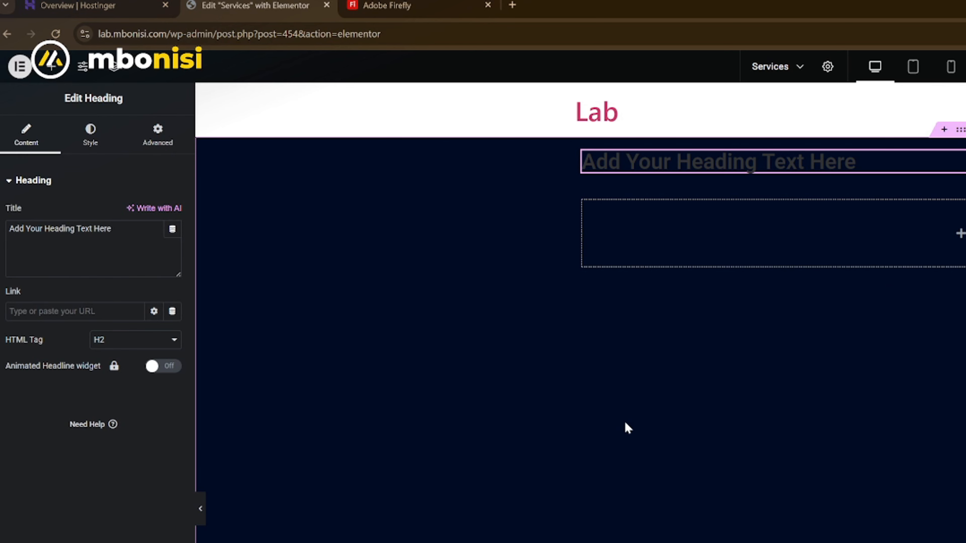
click(51, 68)
drag(48, 238, 757, 217)
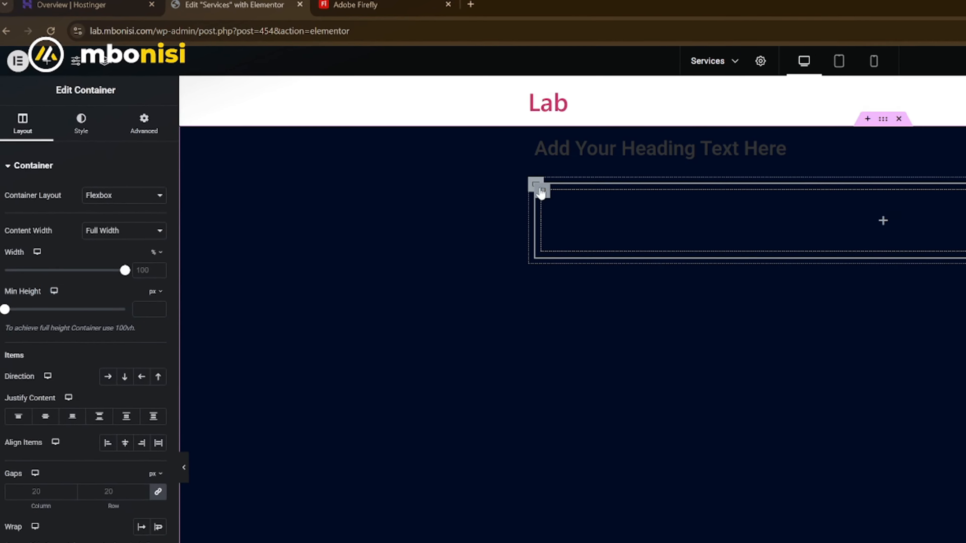
- Duplicate the nested container twice and set its parent container's direction to a horizontal row of three
right_click(396, 142)
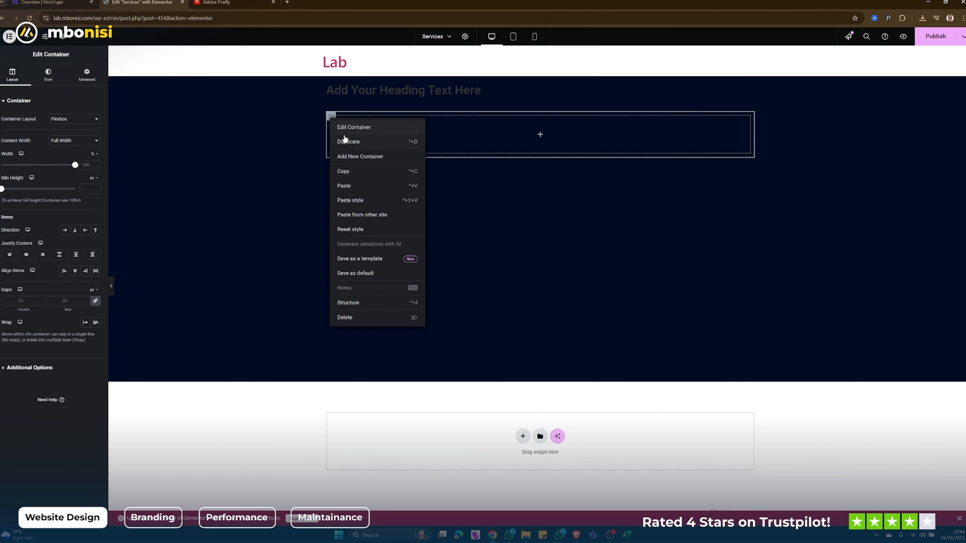
click(347, 142)
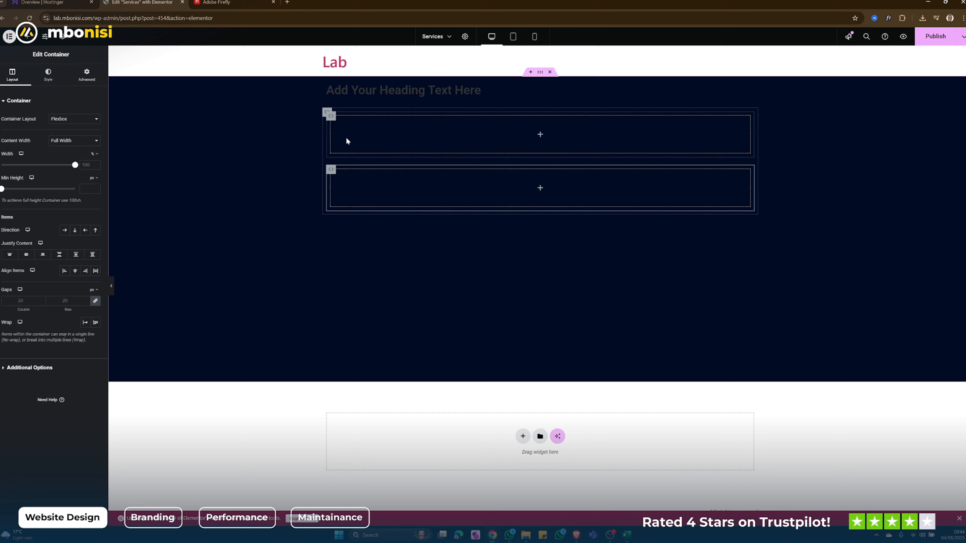
right_click(330, 171)
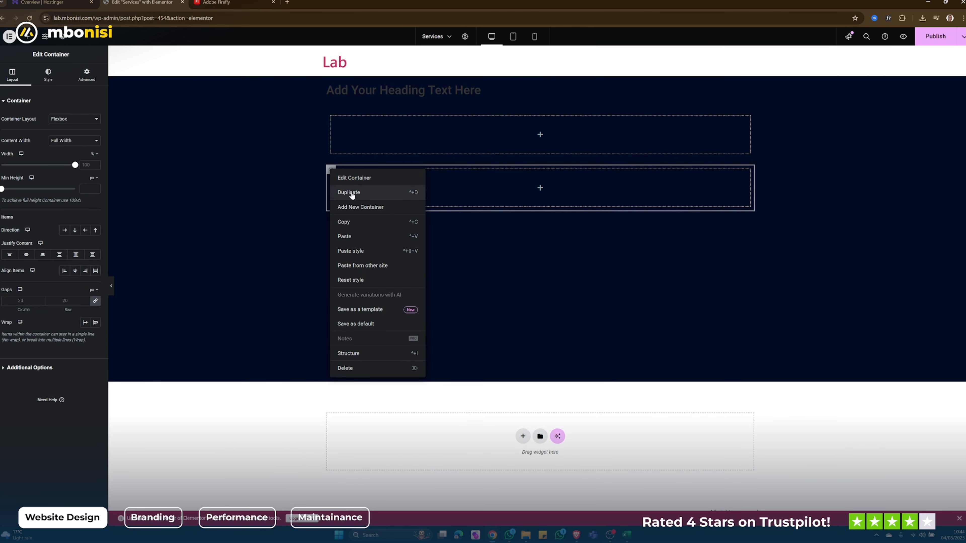
click(352, 190)
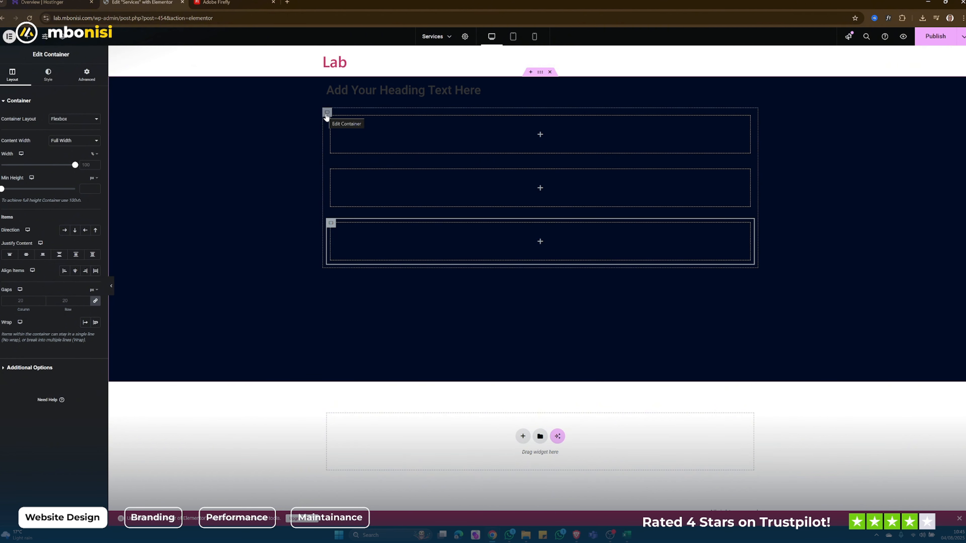
click(326, 113)
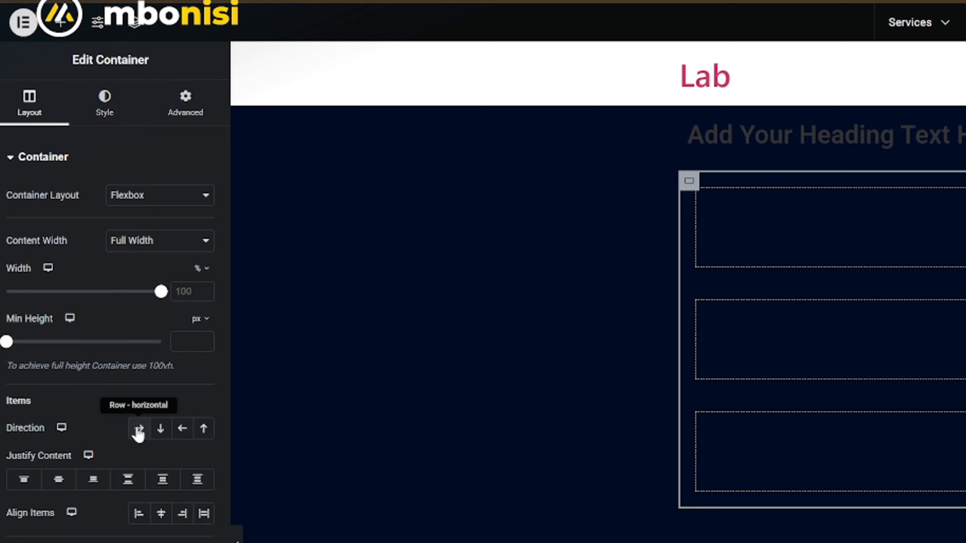
click(138, 429)
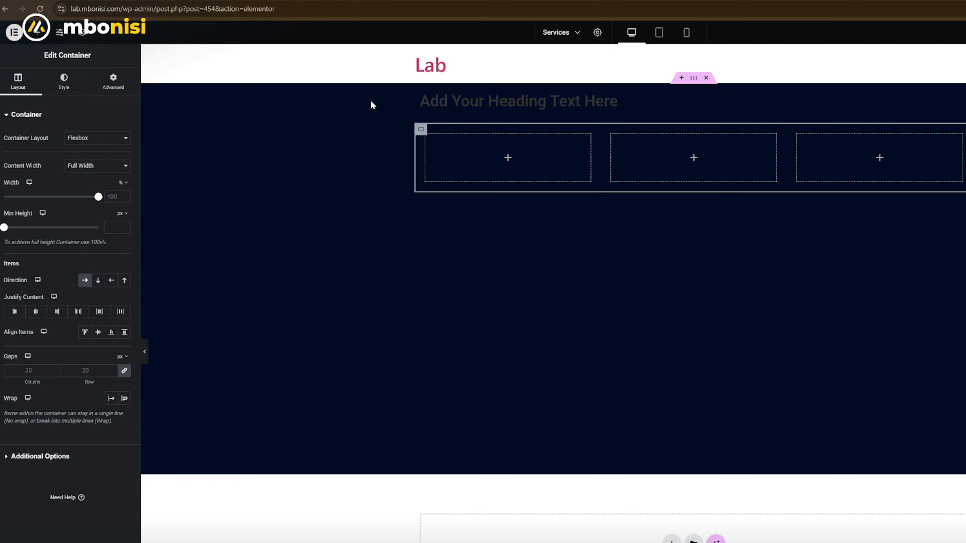
- Give the first of the three column containers a classic white background, #FFFFFF
click(426, 137)
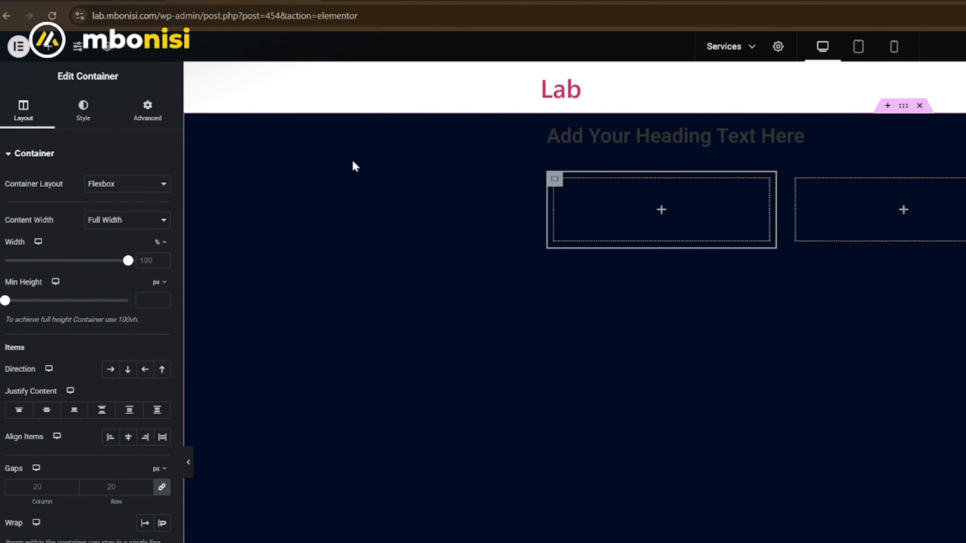
click(93, 119)
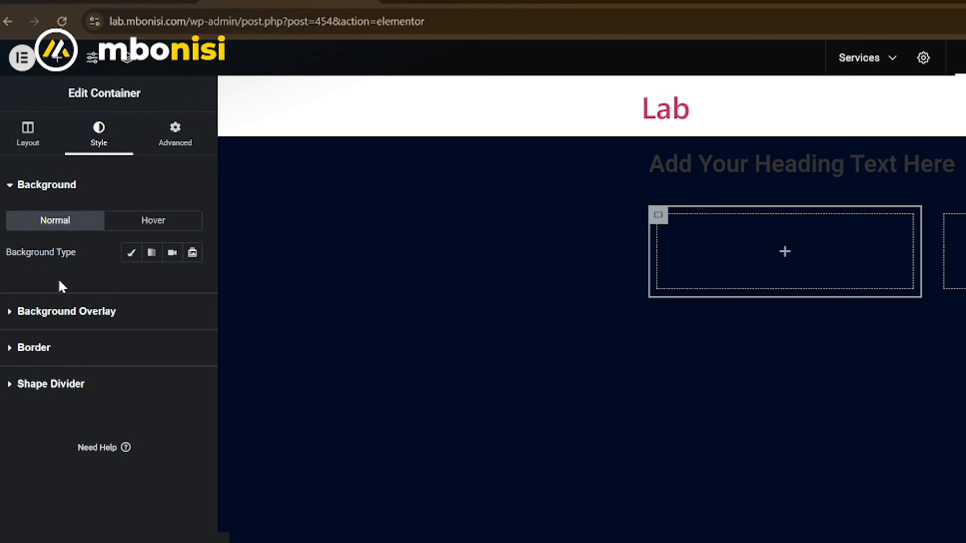
click(130, 253)
click(191, 284)
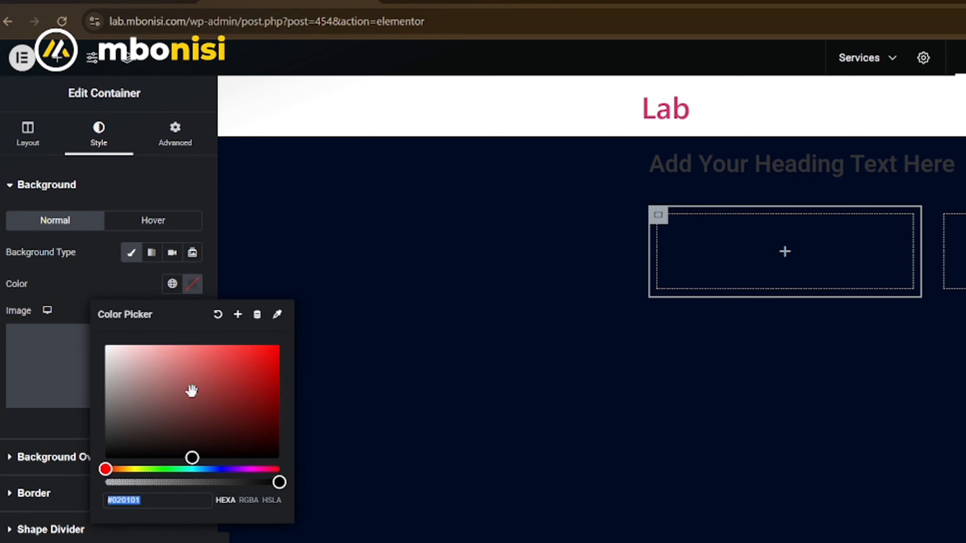
drag(190, 390, 105, 345)
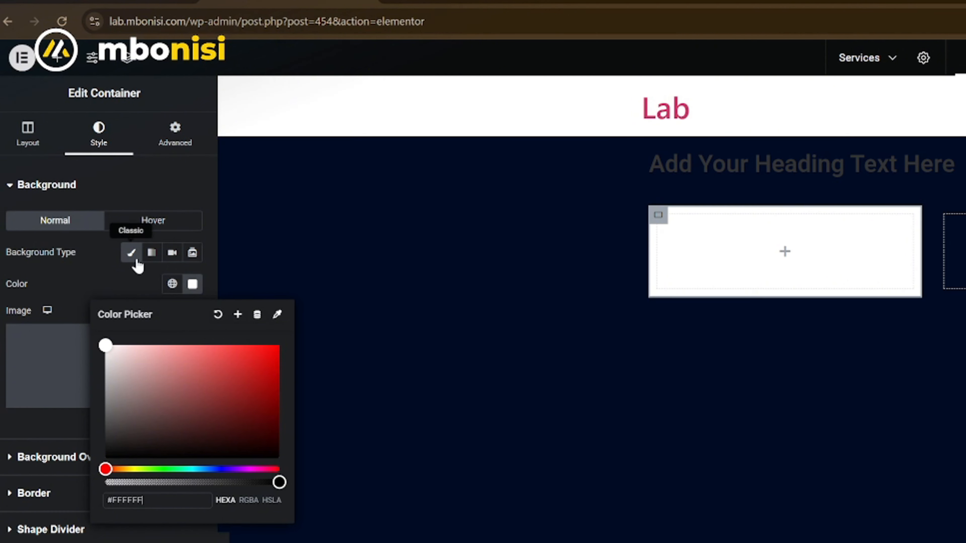
- Set the white column container's minimum height to 360 px
click(40, 144)
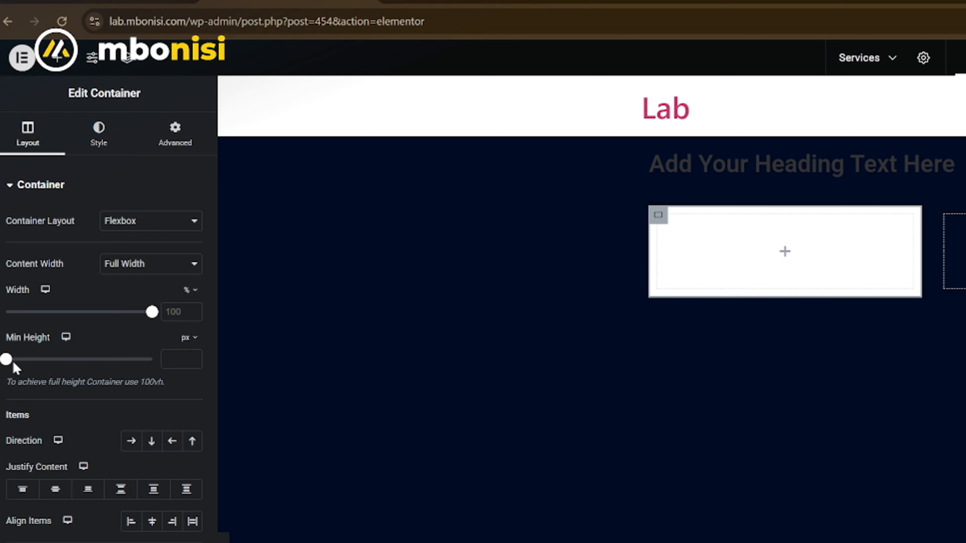
drag(6, 360, 44, 362)
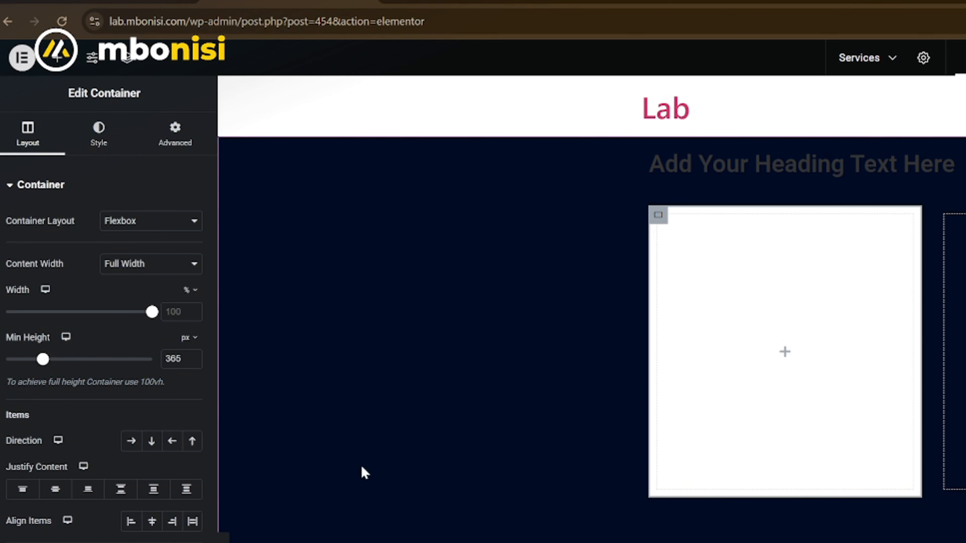
click(195, 363)
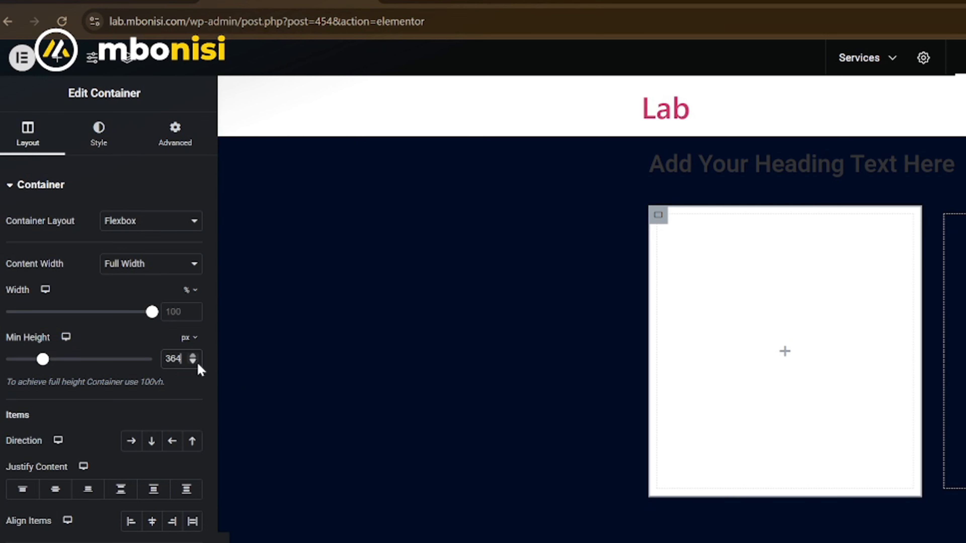
click(194, 362)
click(195, 363)
click(194, 362)
click(195, 363)
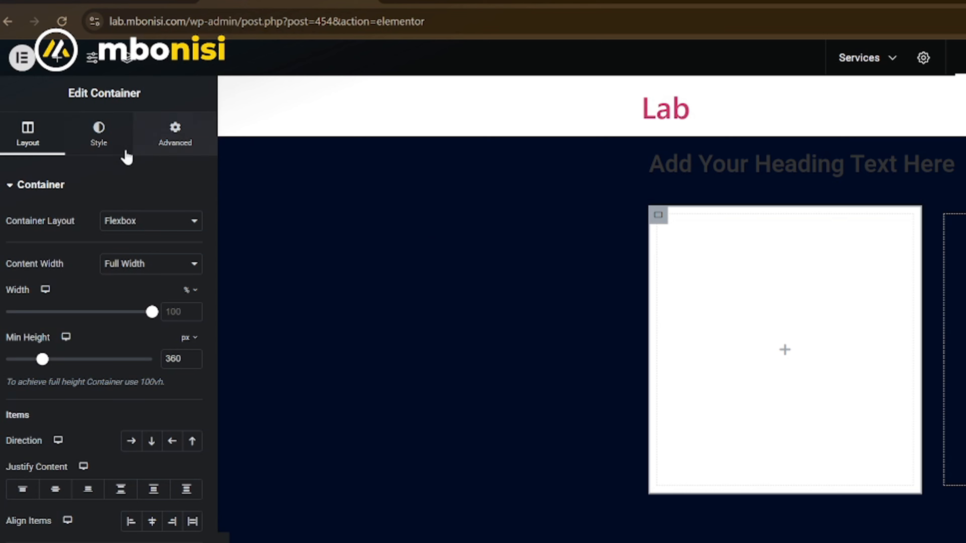
- Give the white card container a border radius of 20 px on all corners
click(113, 151)
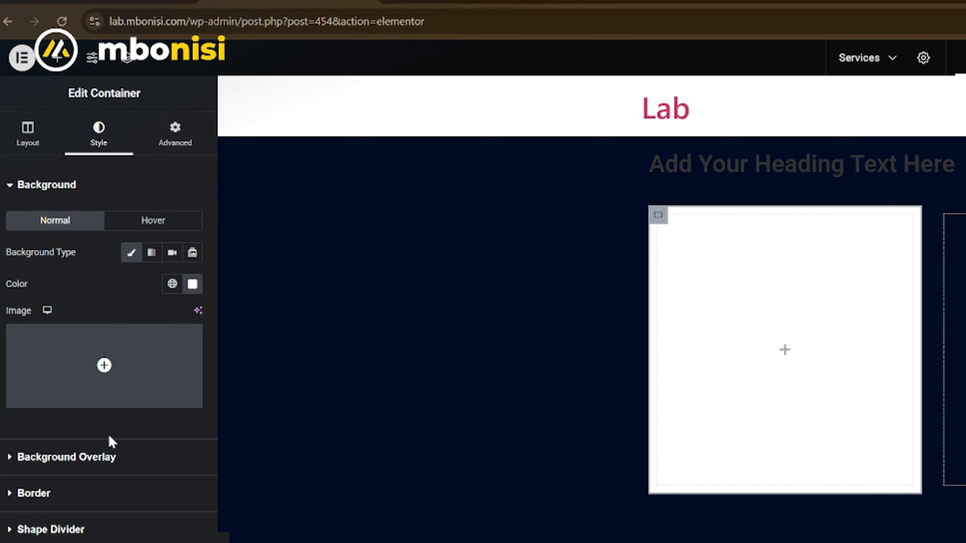
click(69, 495)
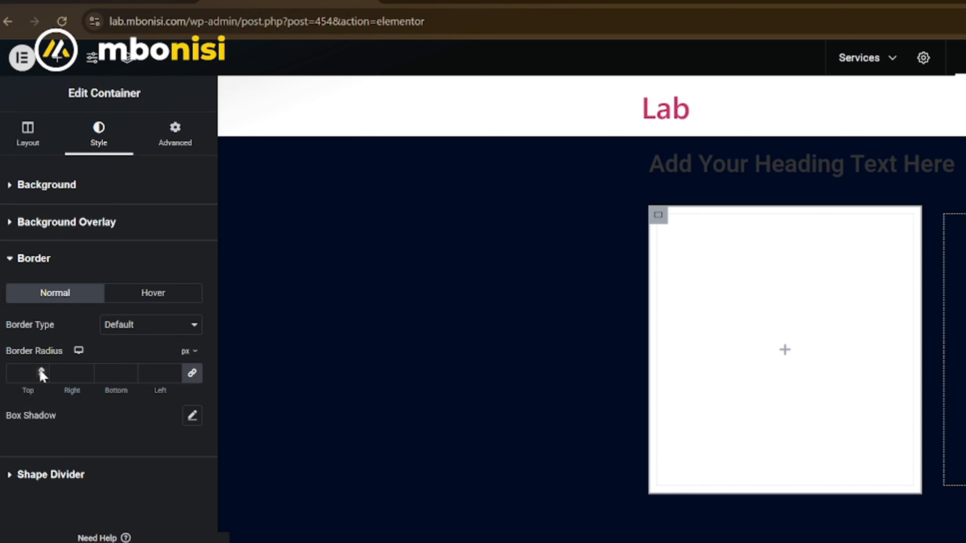
click(26, 372)
text(20)
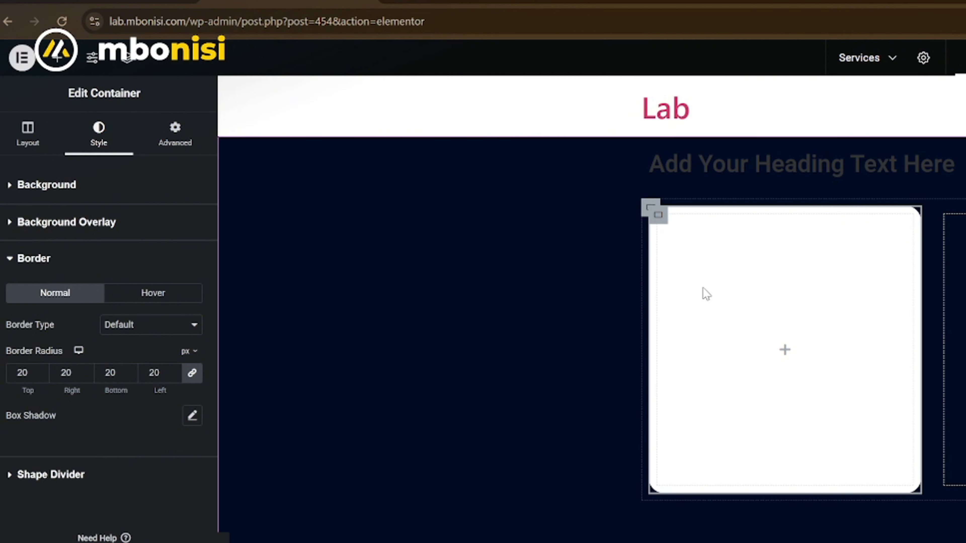
- Copy the white card container and paste its style onto the second and third column containers
right_click(662, 221)
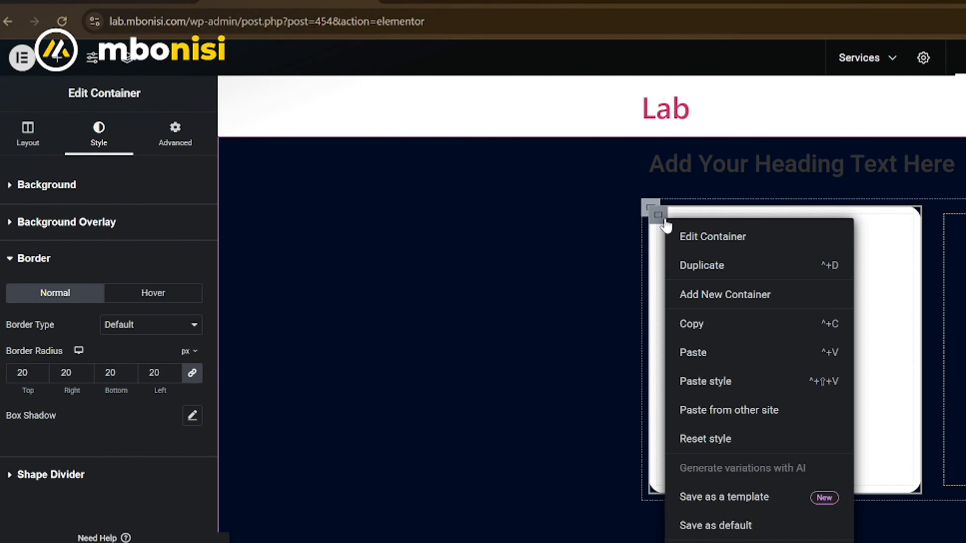
click(713, 328)
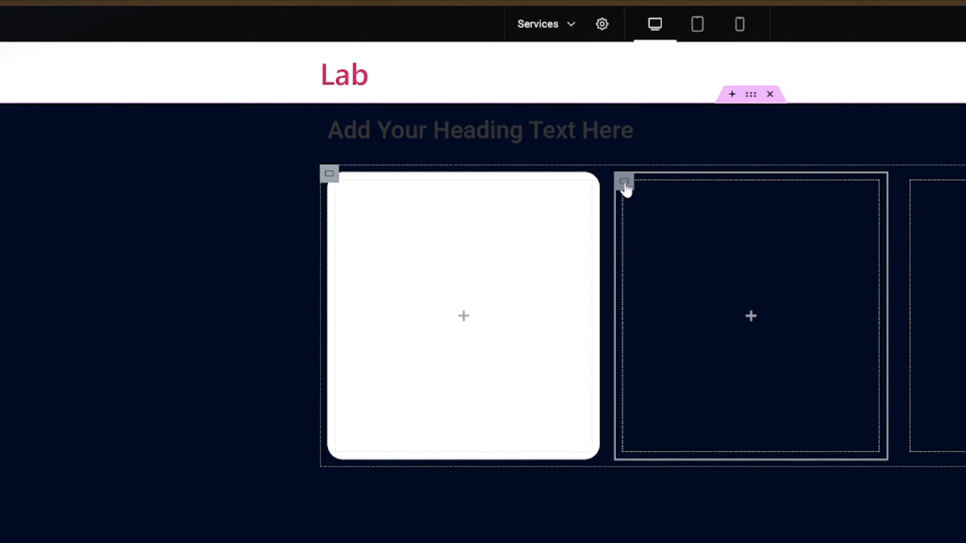
right_click(709, 194)
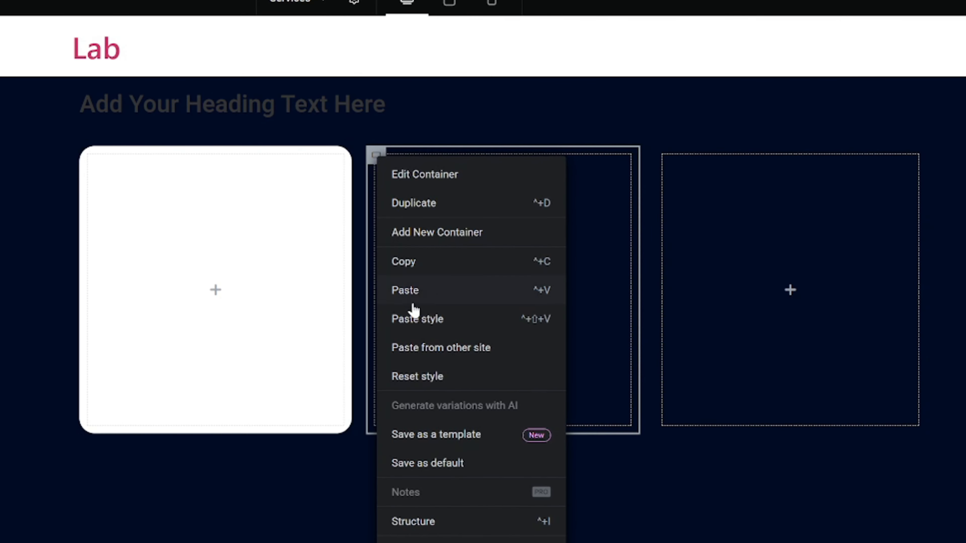
click(426, 329)
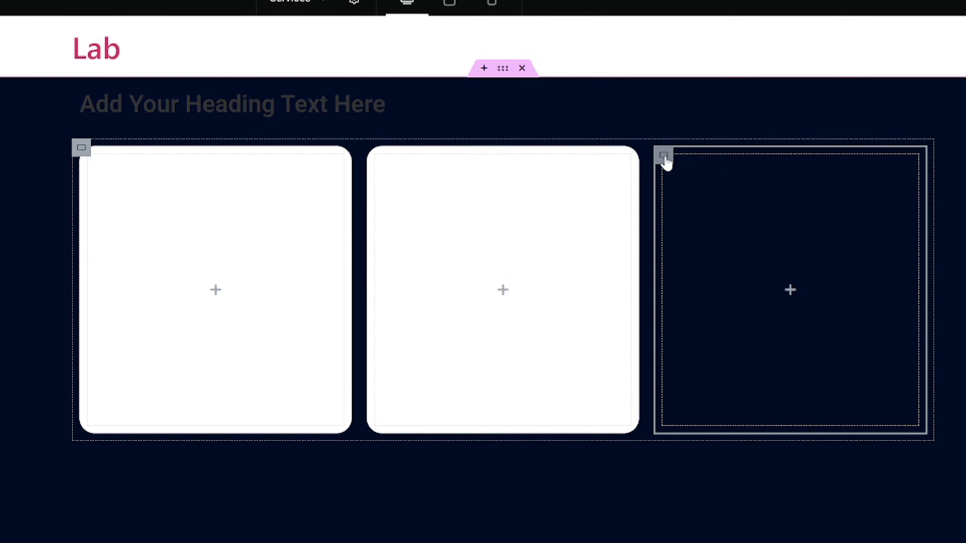
right_click(665, 160)
click(735, 320)
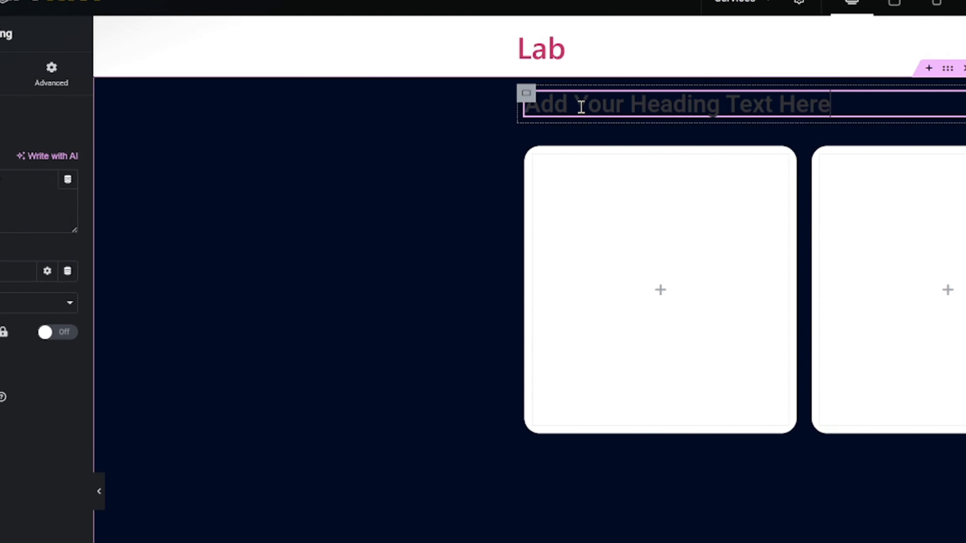
- Set the text color of the heading above the cards to white
click(100, 77)
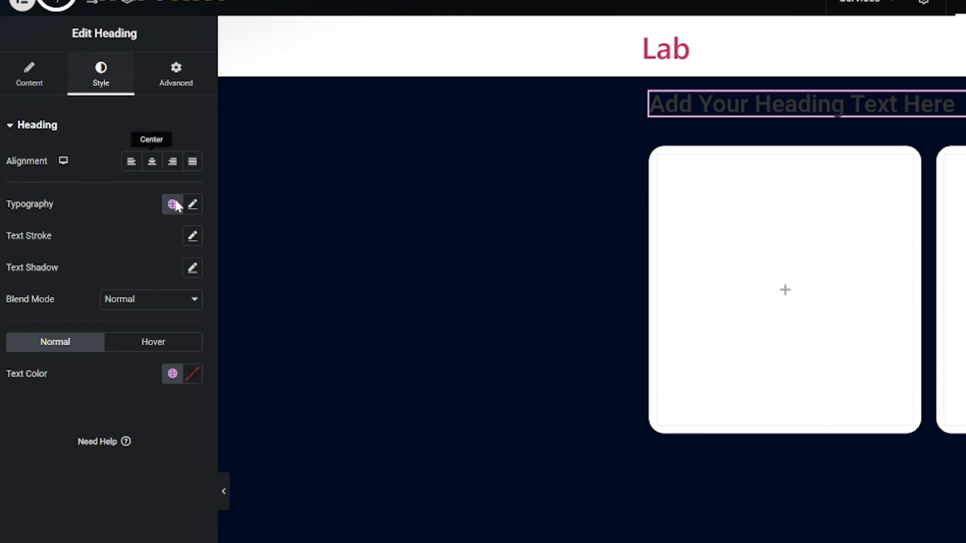
click(193, 375)
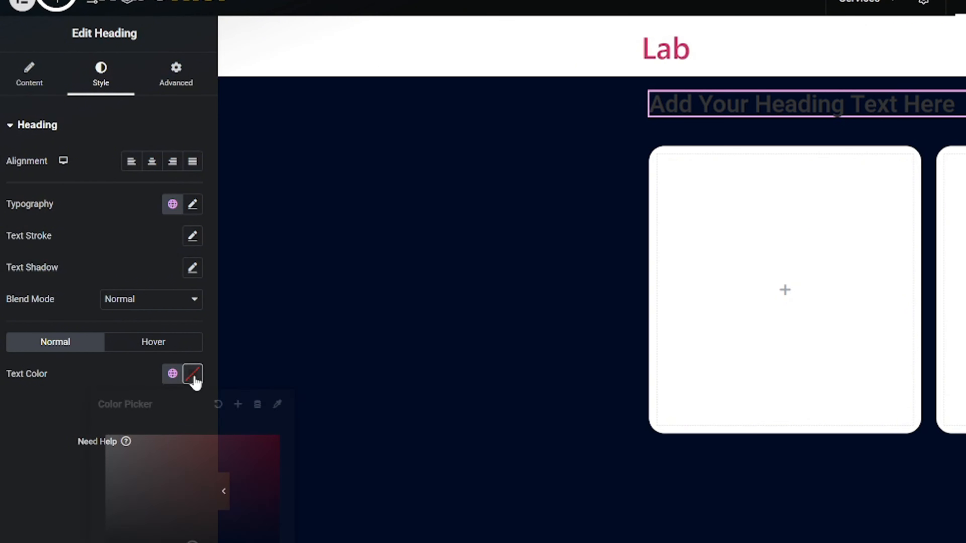
click(207, 493)
drag(207, 494, 17, 350)
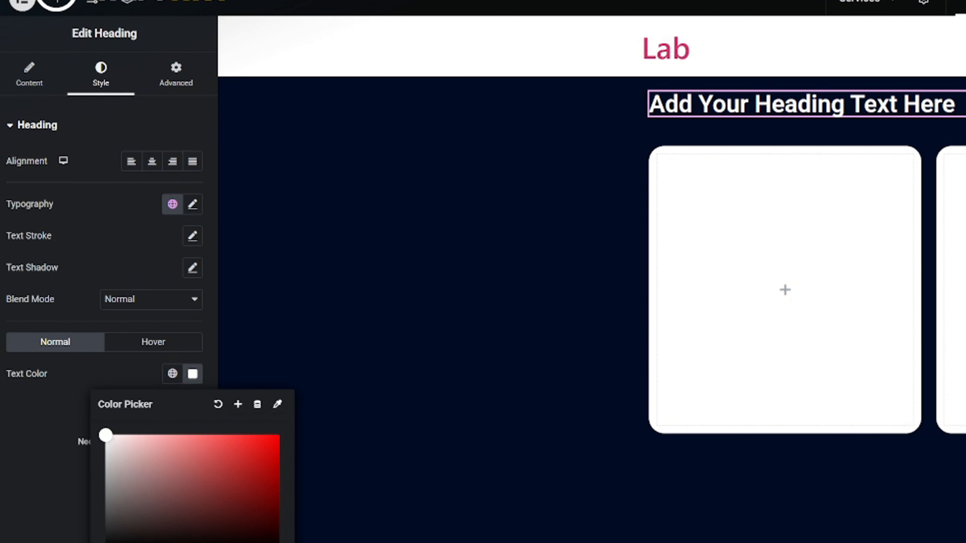
- Replace the heading's title text with "Our Services"
click(33, 90)
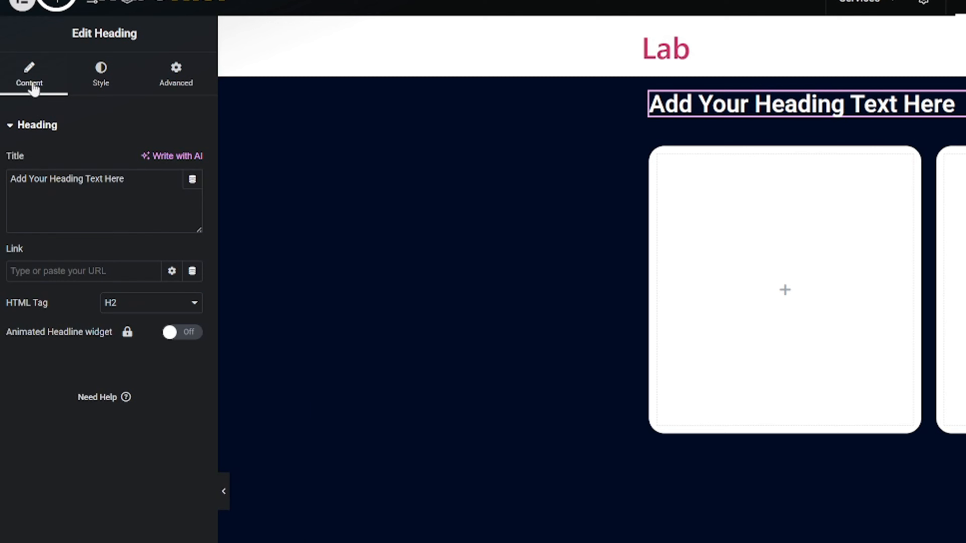
click(112, 181)
key(ctrl+a)
text(O)
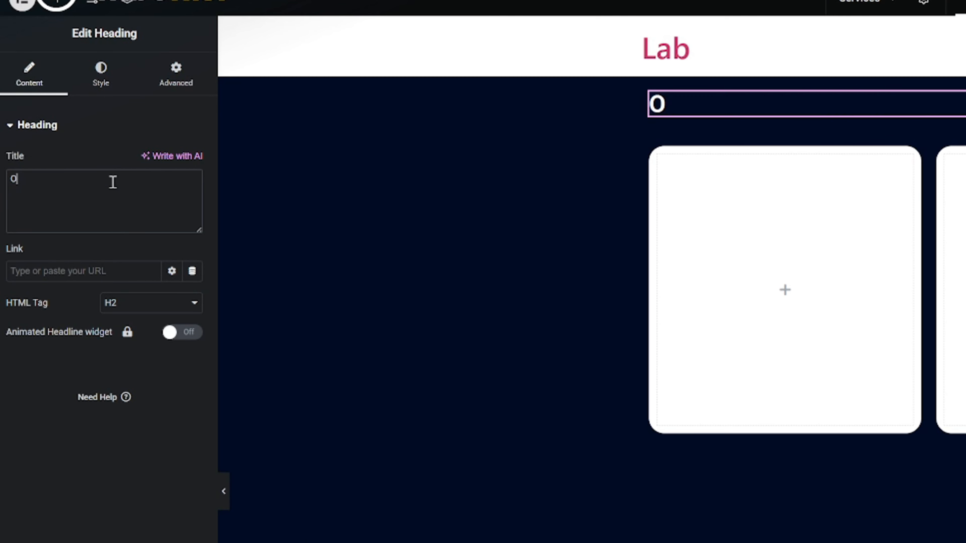
text(ur Services)
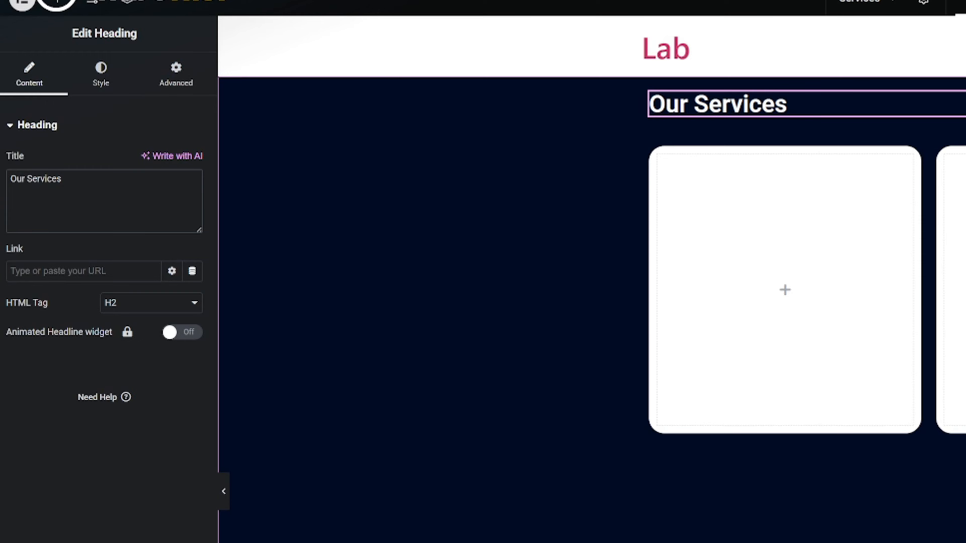
- Try centering the content of the outer navy container vertically, and return its justification to Start
click(962, 79)
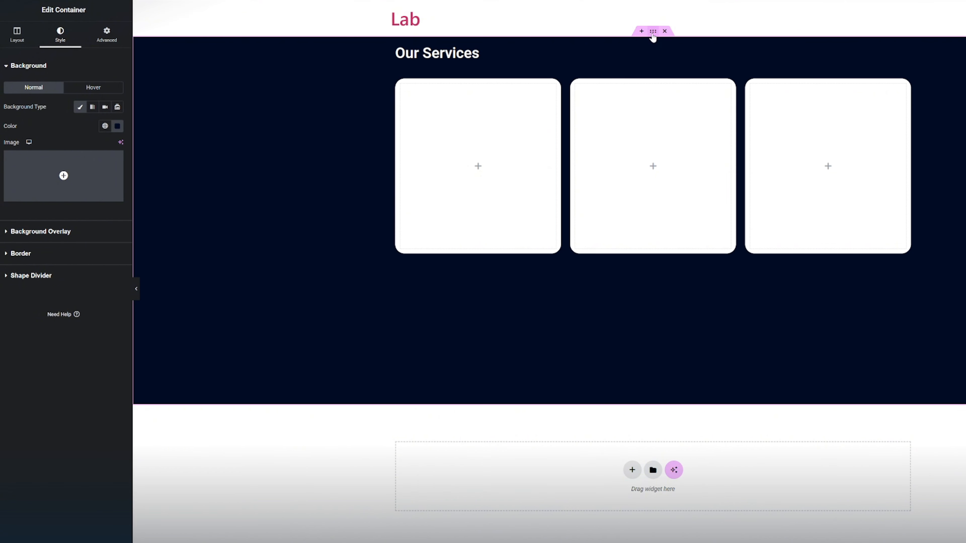
click(26, 42)
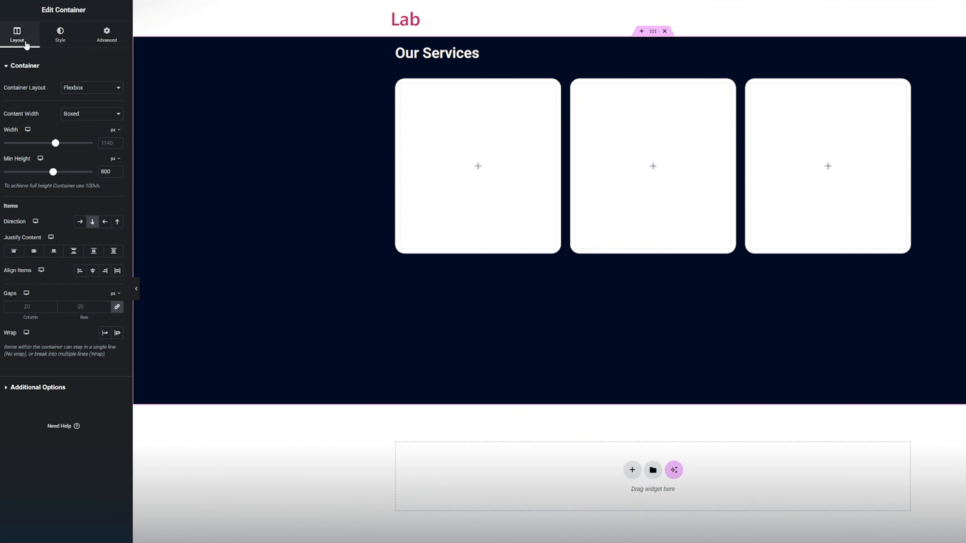
click(32, 252)
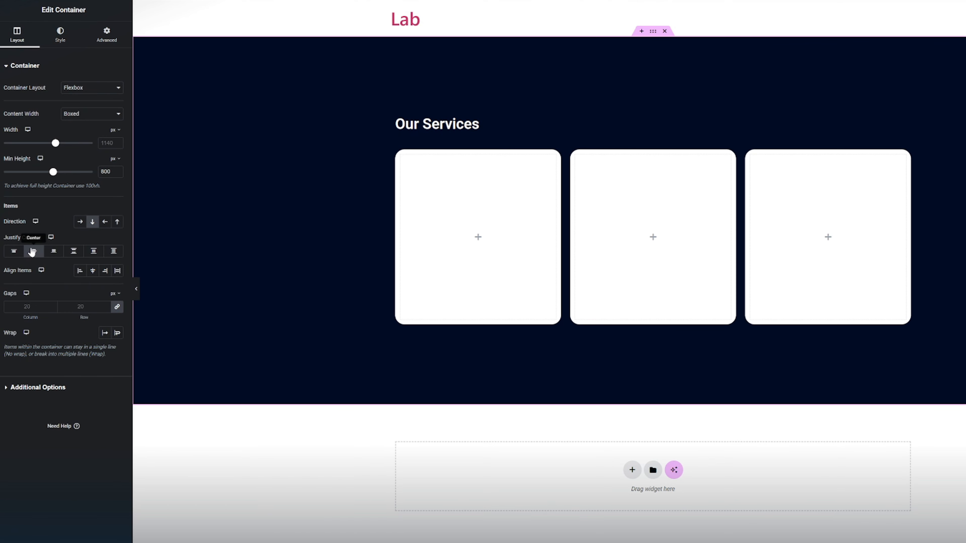
click(17, 252)
- Set the navy container's padding to 50 px top and bottom and 10 px left and right
click(112, 44)
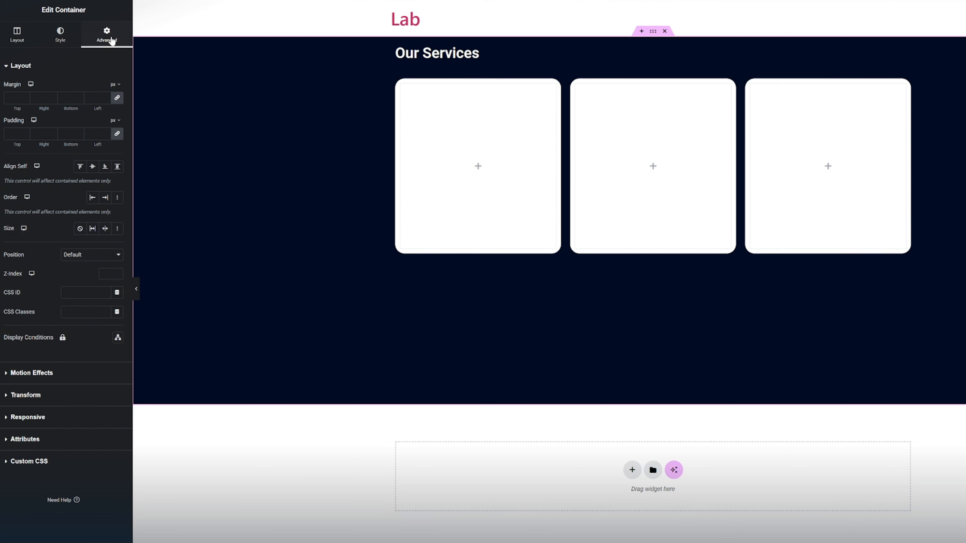
click(98, 134)
text(10)
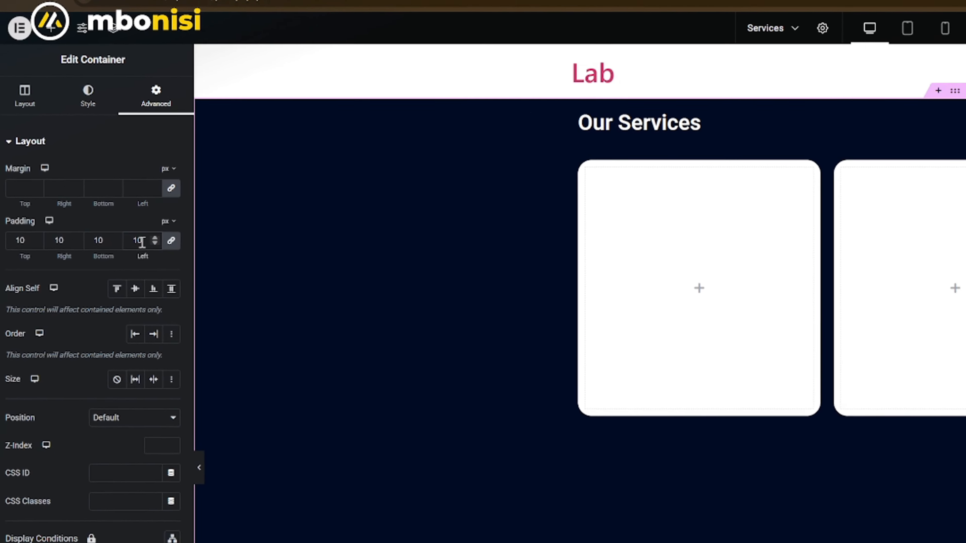
click(193, 288)
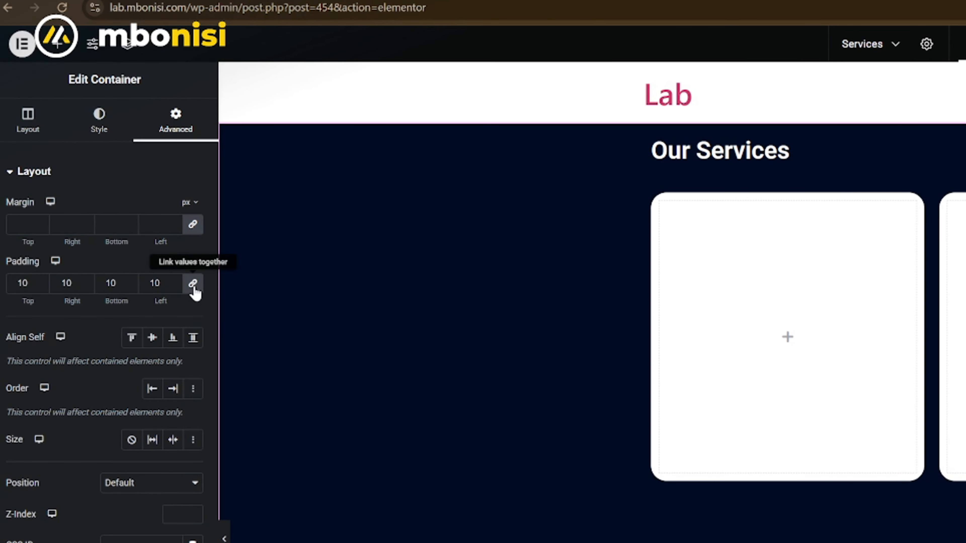
double_click(18, 284)
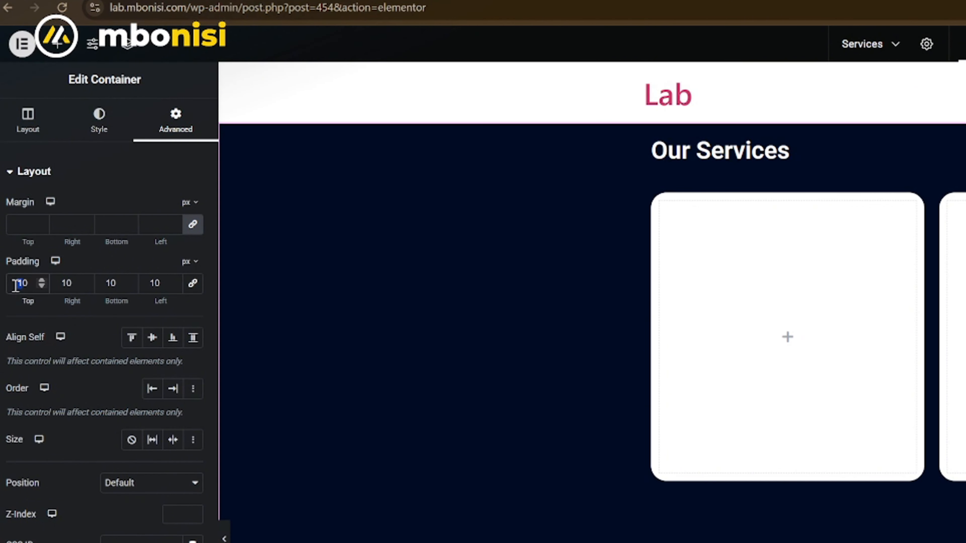
text(50)
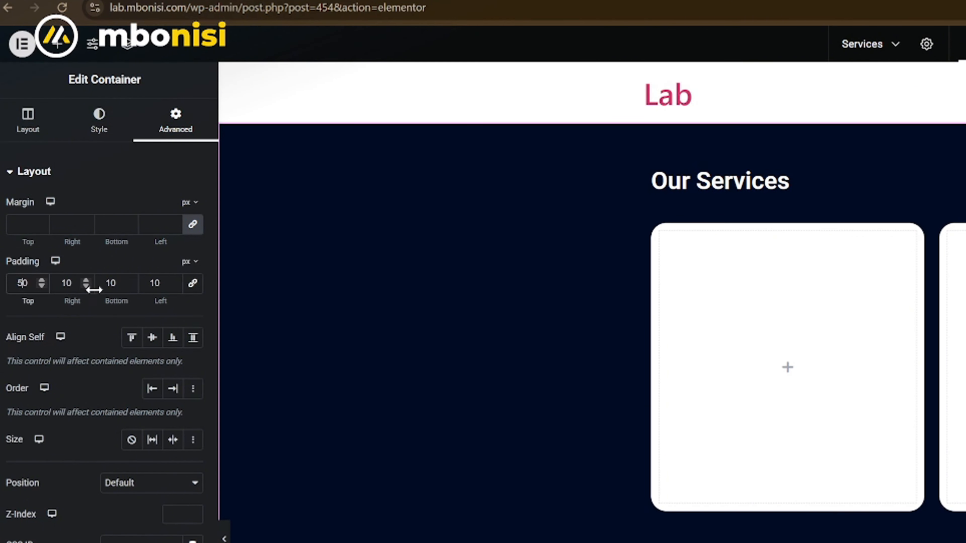
click(109, 283)
text(50)
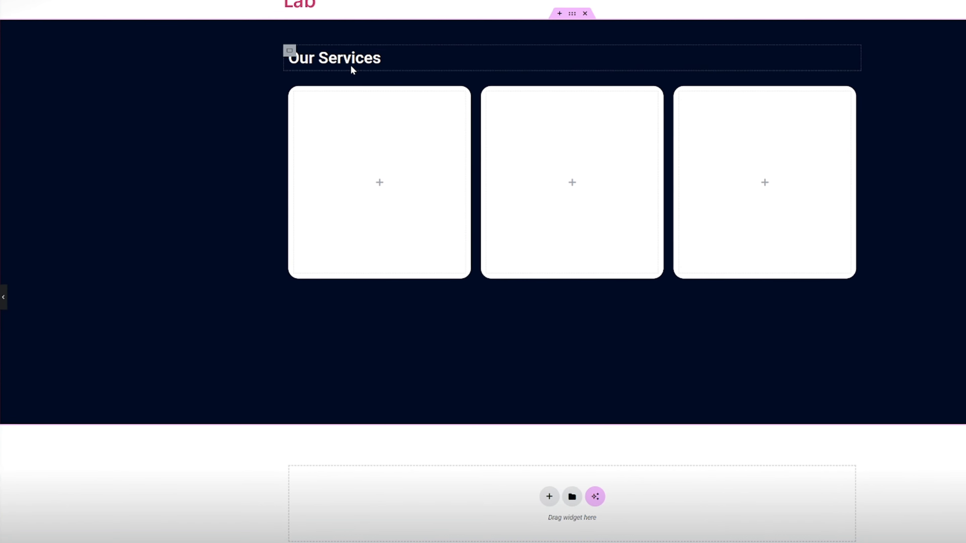
- Center-align the "Our Services" heading
click(518, 113)
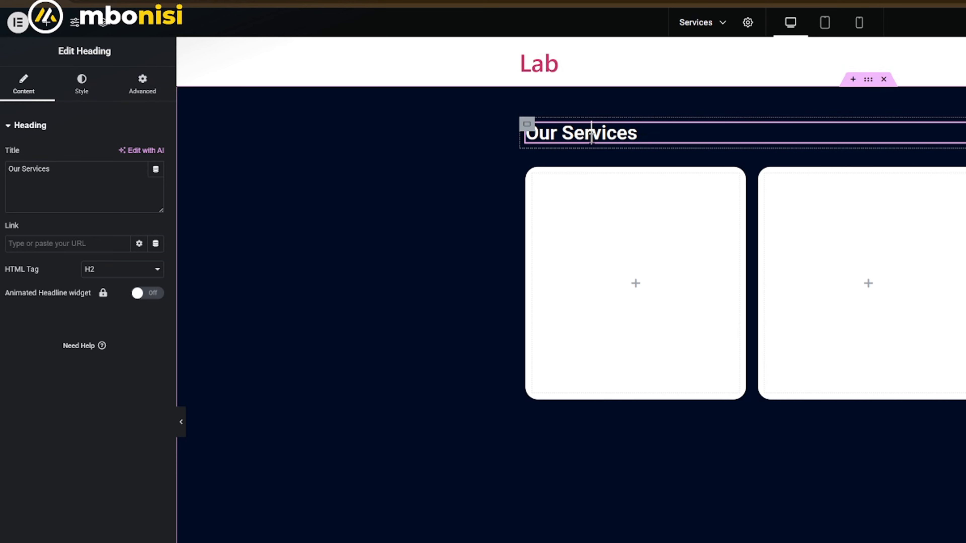
click(86, 92)
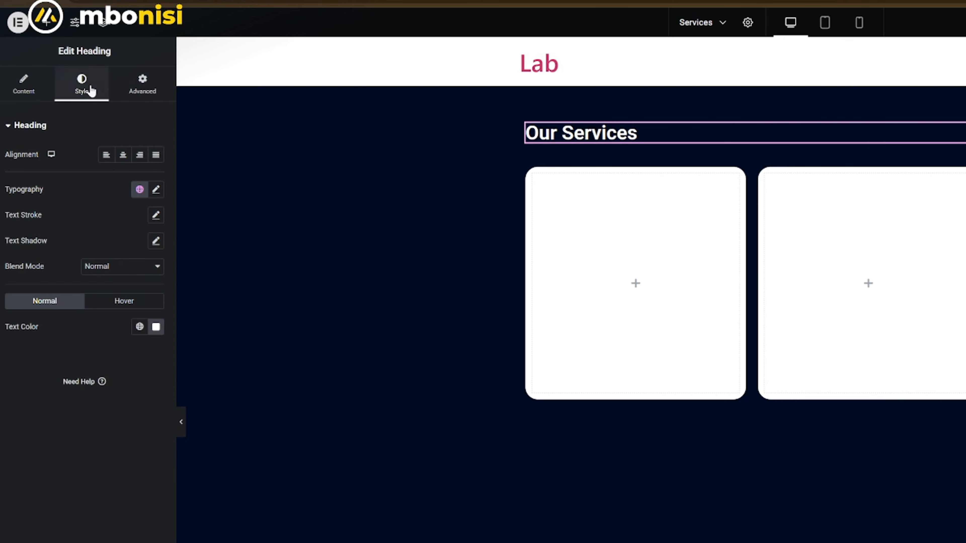
click(124, 156)
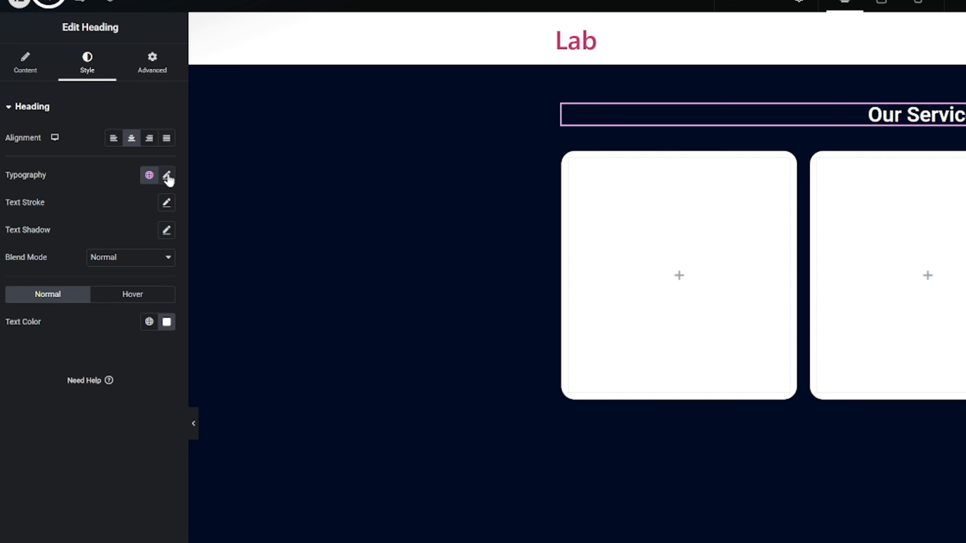
- Set the "Our Services" heading's font weight to 800 (Extra Bold)
click(168, 176)
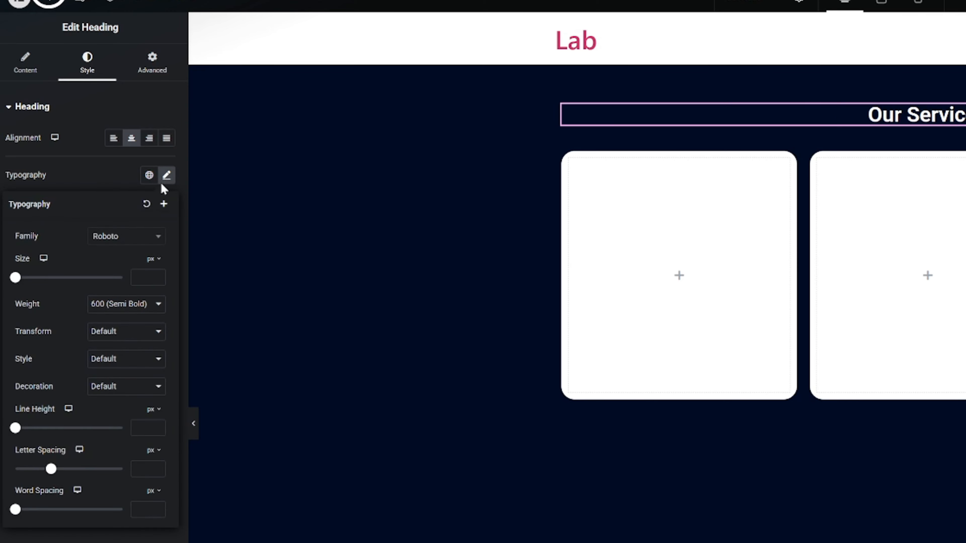
click(124, 311)
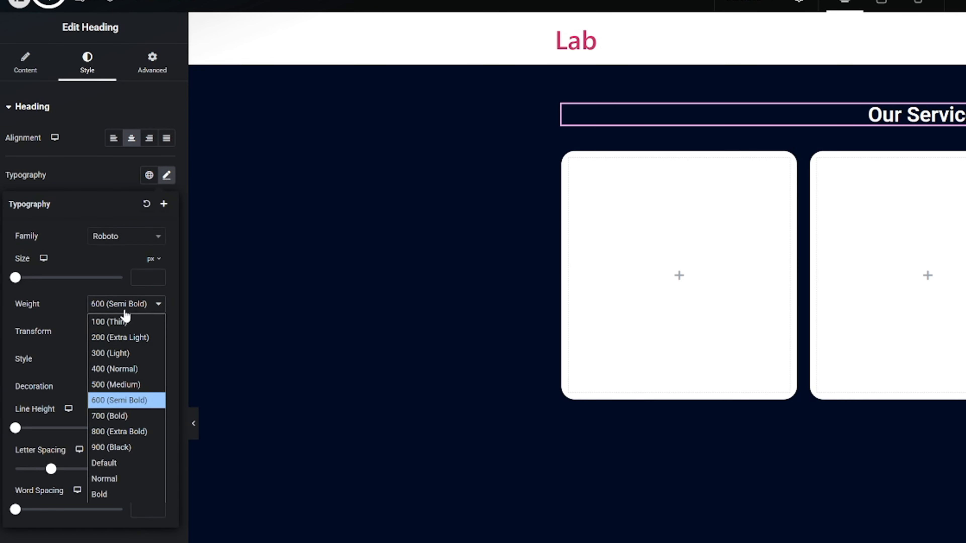
click(122, 420)
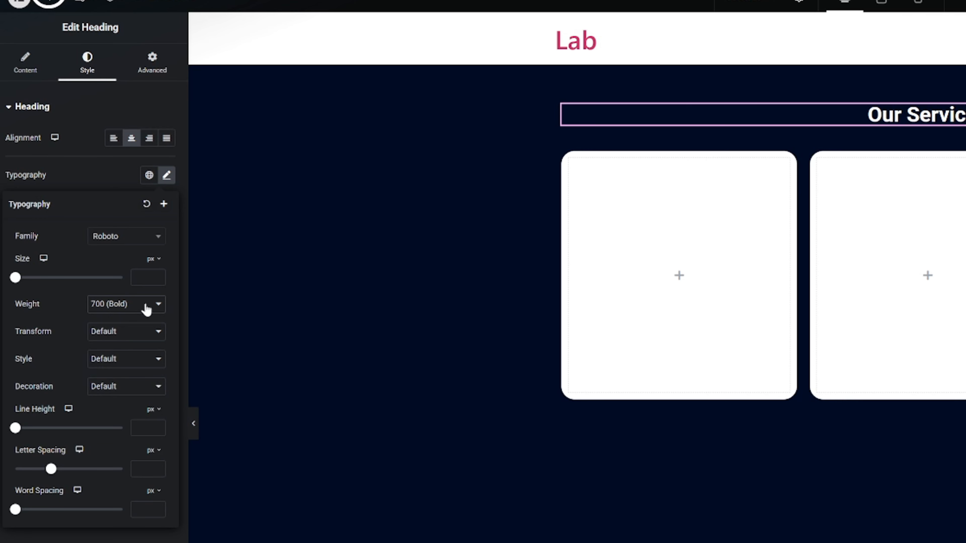
click(145, 308)
click(133, 432)
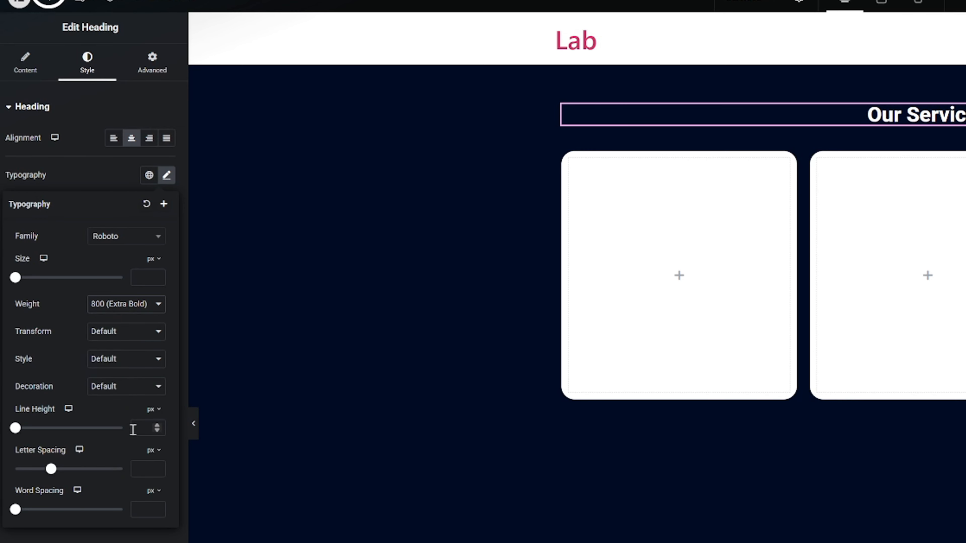
- Set the "Our Services" heading's font size to 40 px
click(148, 276)
text(25)
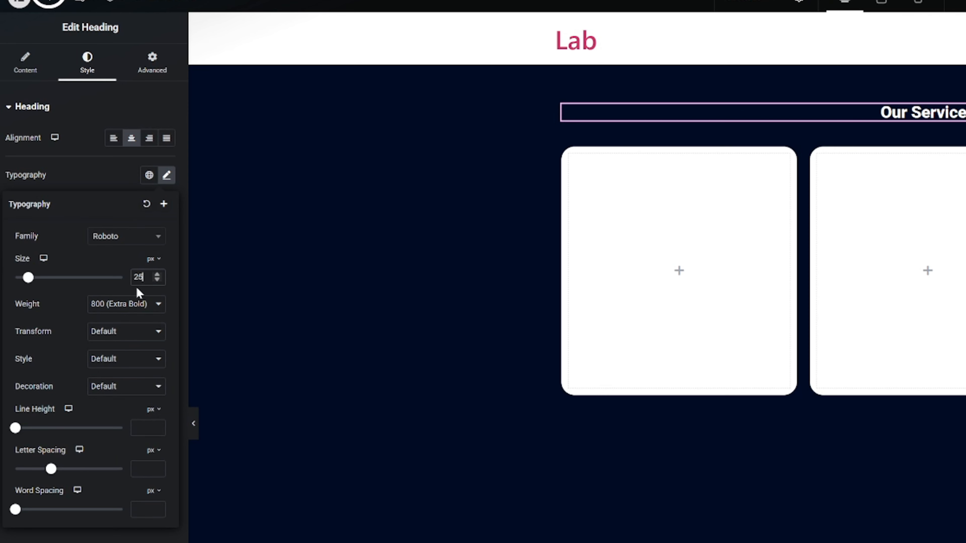
scroll(139, 283, up, 18)
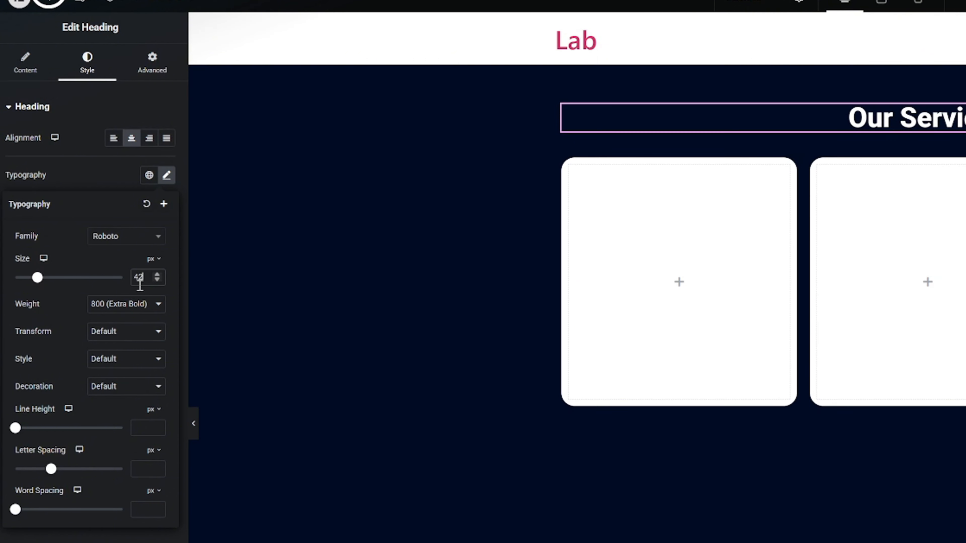
key(Down)
key(Down)
key(Down)
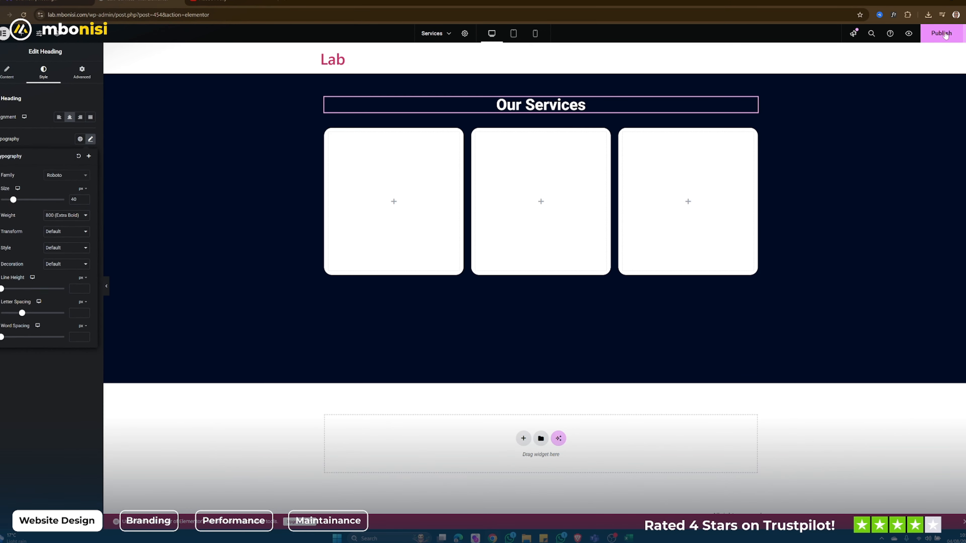
- Publish the Services page and open its live version
click(945, 35)
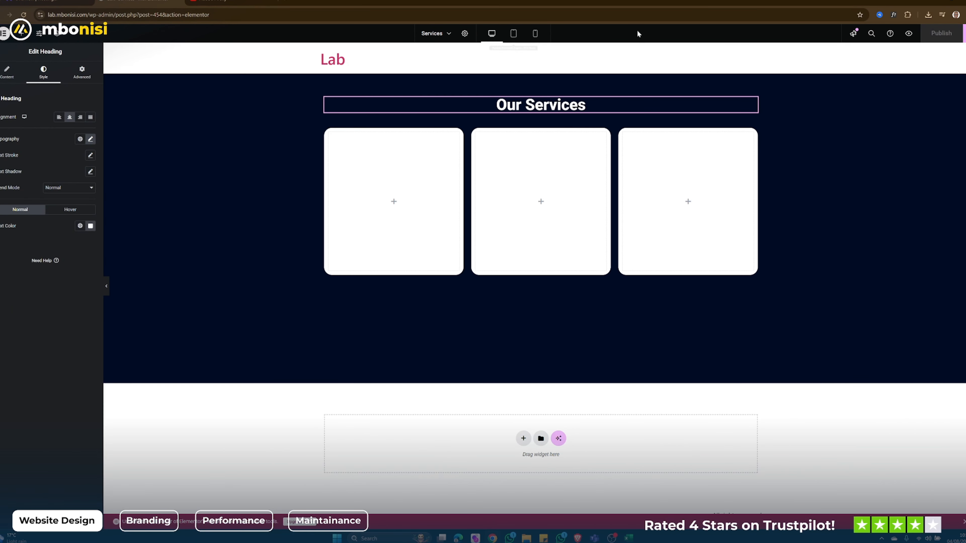
click(964, 33)
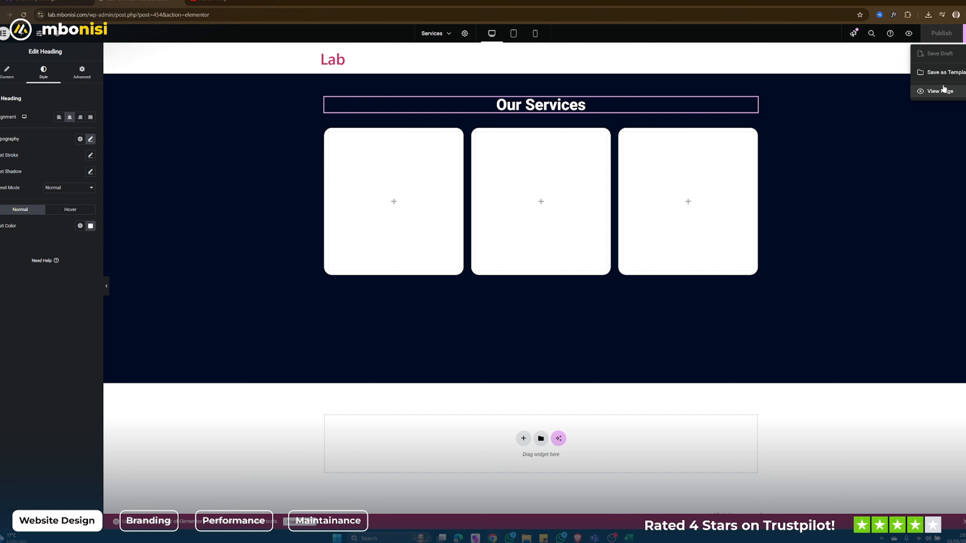
click(938, 91)
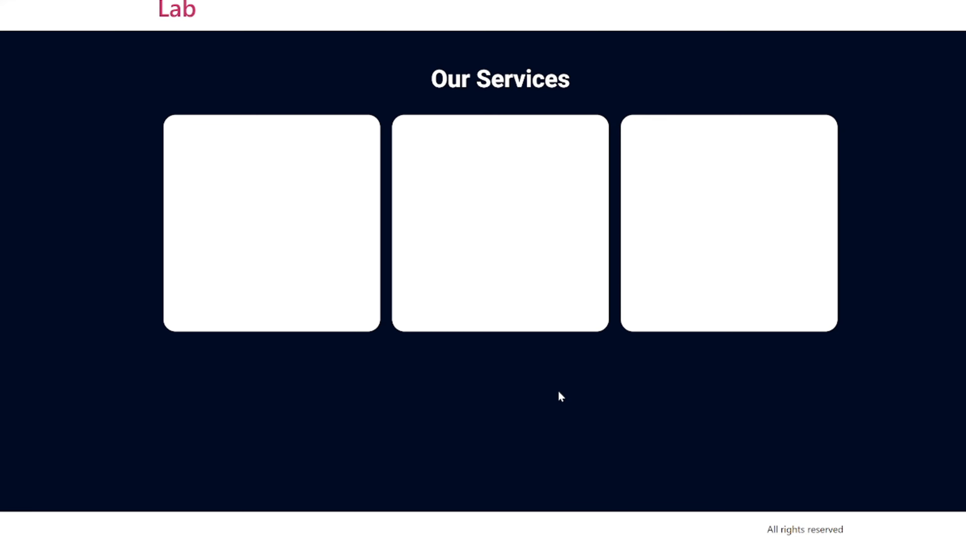
- Inspect the live Services page in the mobile device preview and examine how the heading and cards stack
right_click(297, 65)
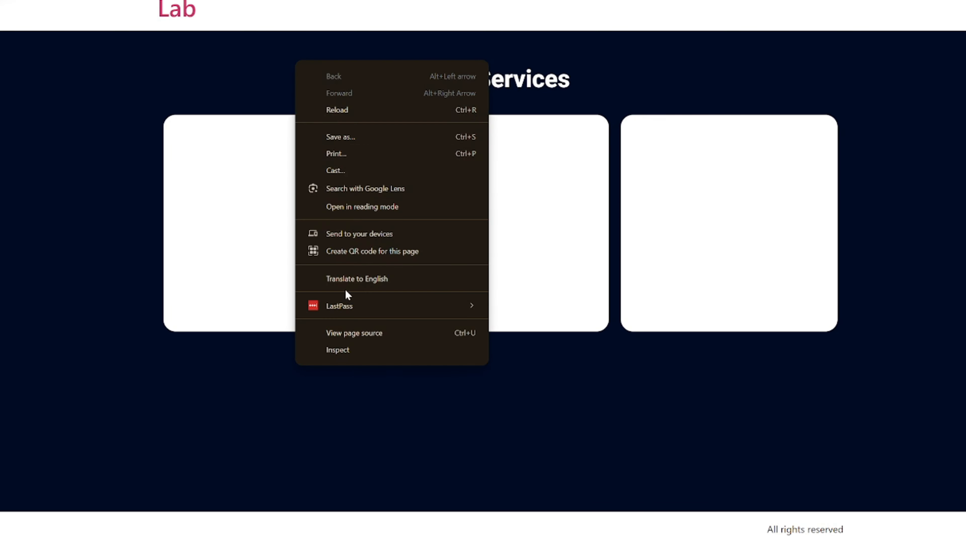
click(355, 352)
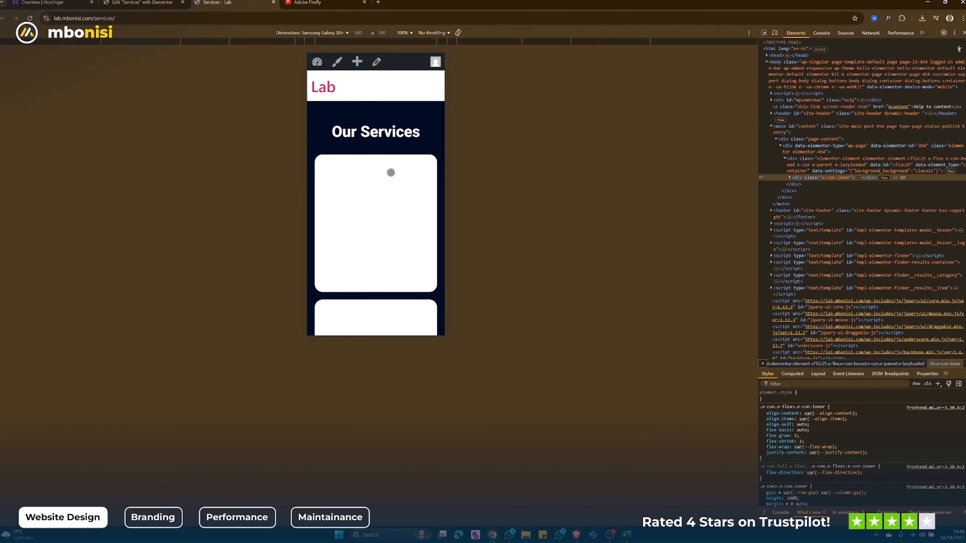
scroll(391, 172, down, 5)
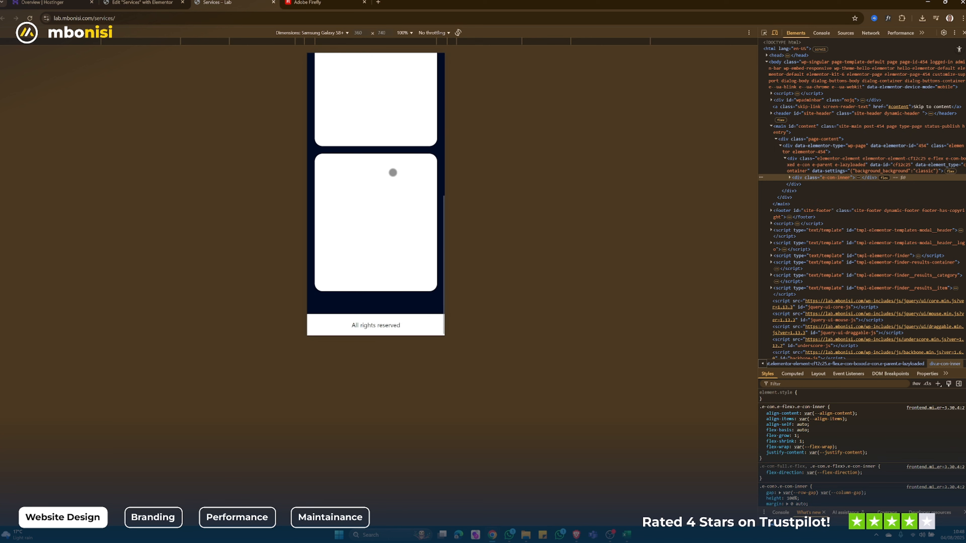
scroll(393, 172, up, 6)
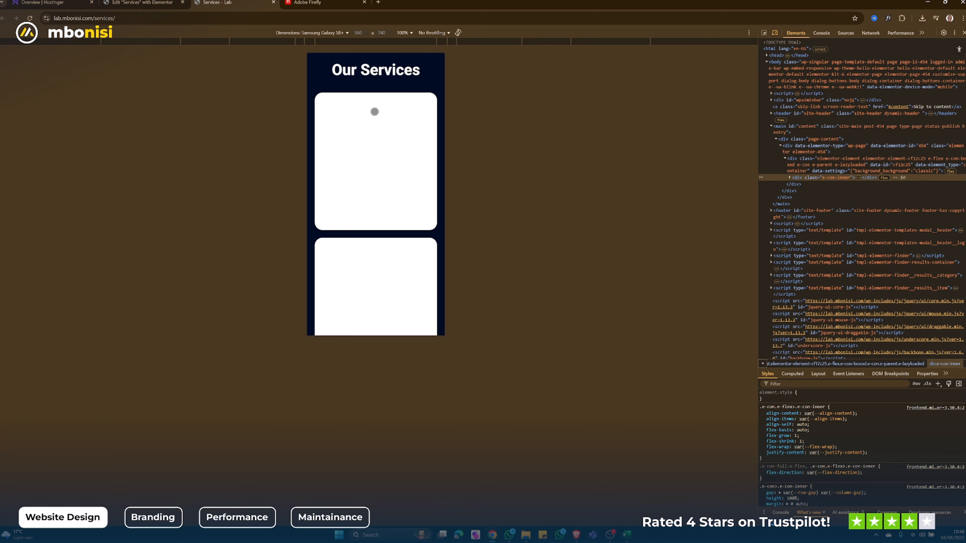
- Return to the Elementor editor and set the column and row gaps of the container around the three cards to 30 px
click(145, 2)
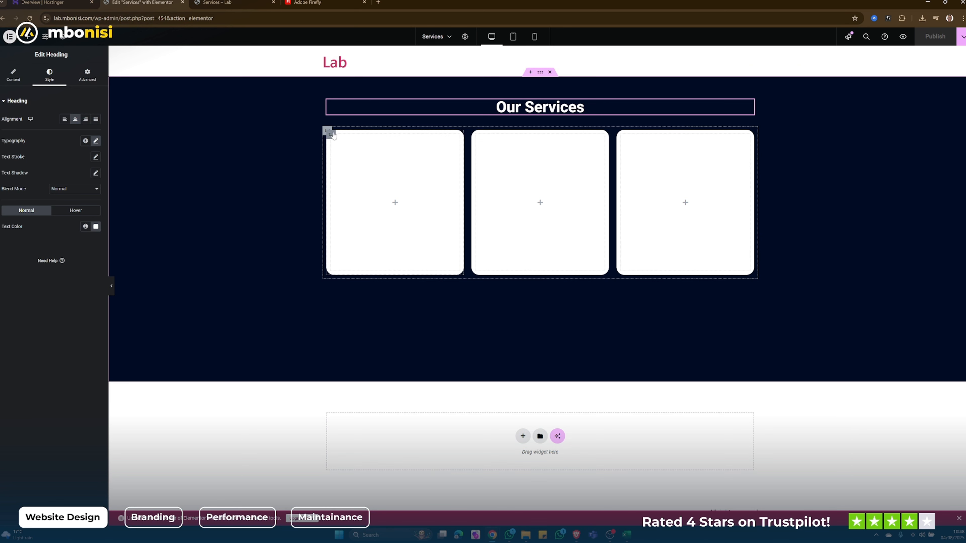
click(329, 133)
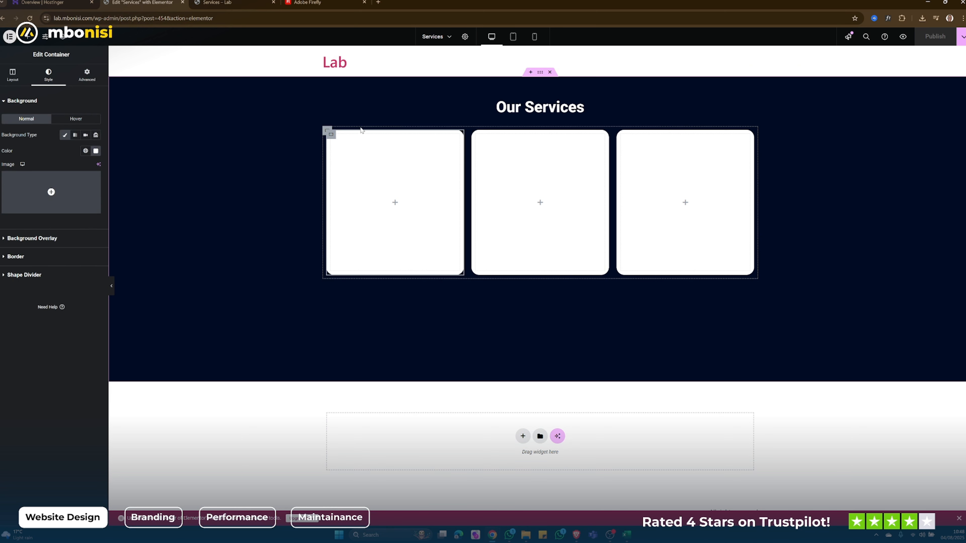
click(327, 132)
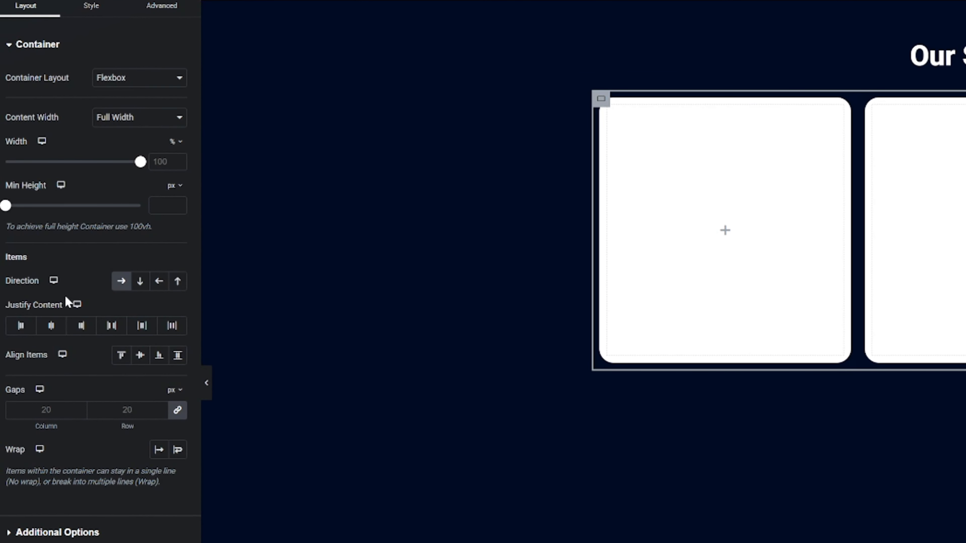
click(179, 411)
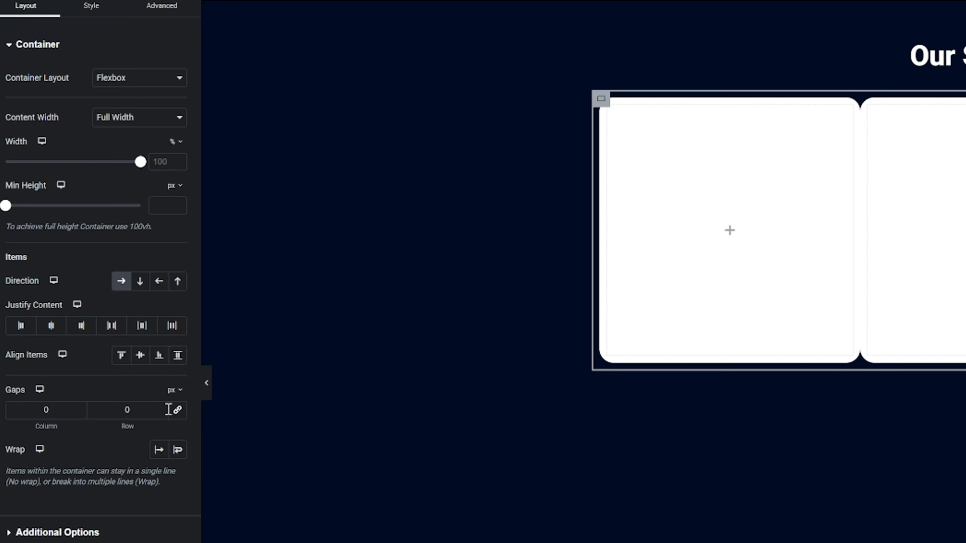
click(175, 412)
click(126, 411)
text(30)
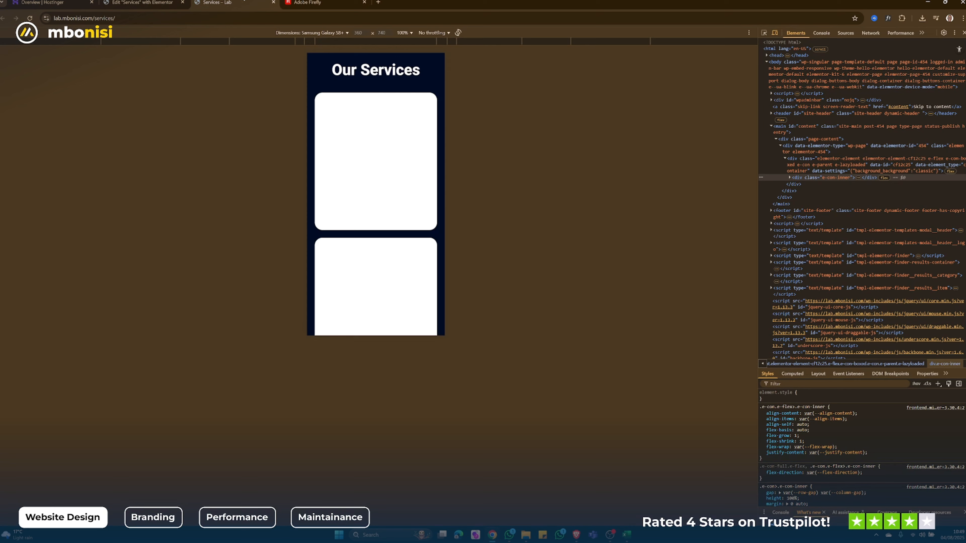
- Reload the live Services page and check the spacing between the stacked cards in the mobile preview
click(30, 17)
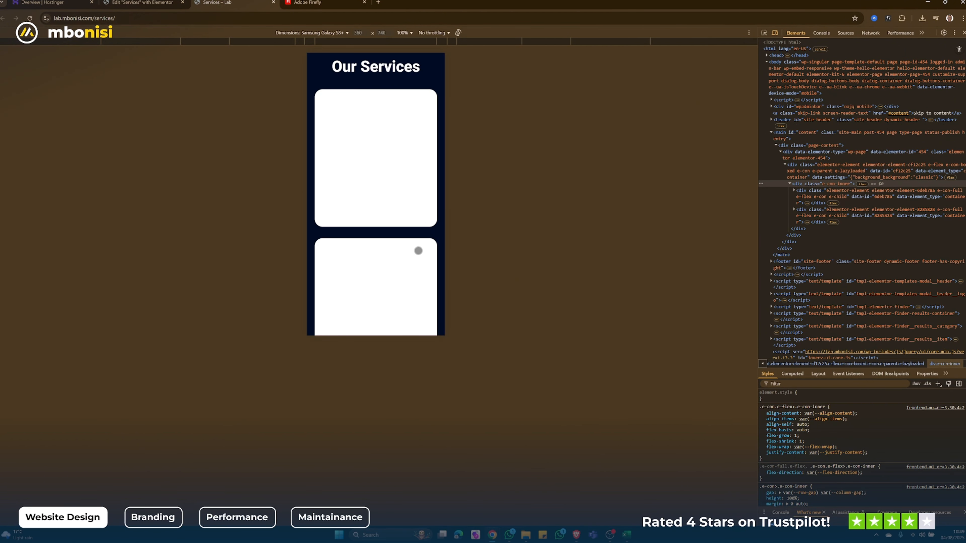
scroll(393, 244, up, 2)
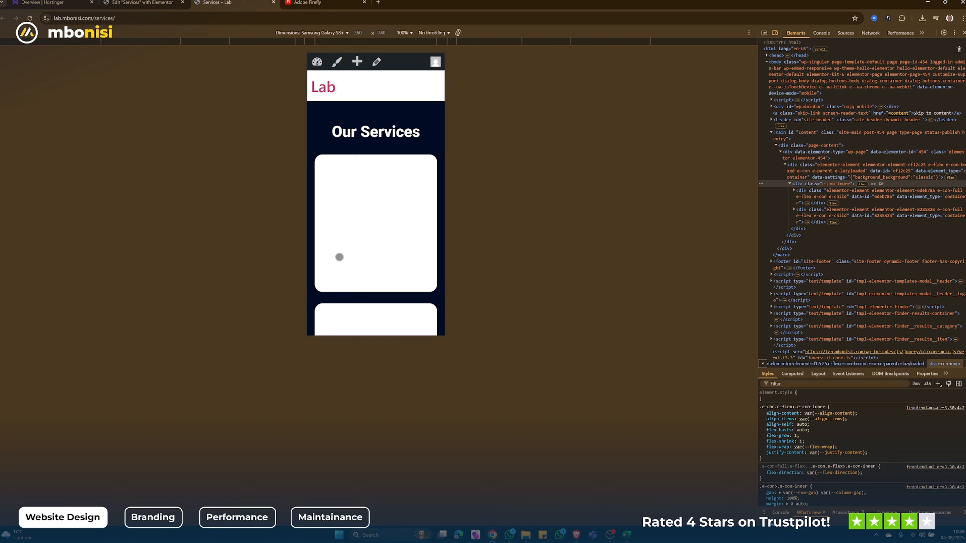
scroll(338, 257, down, 4)
- Return to the Elementor editor and add a container inside the first white service card
click(143, 2)
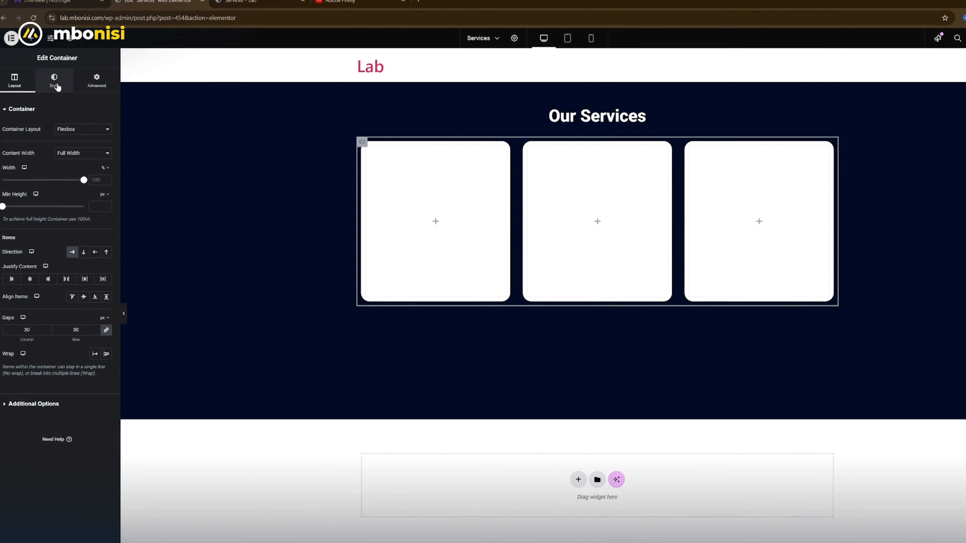
click(50, 78)
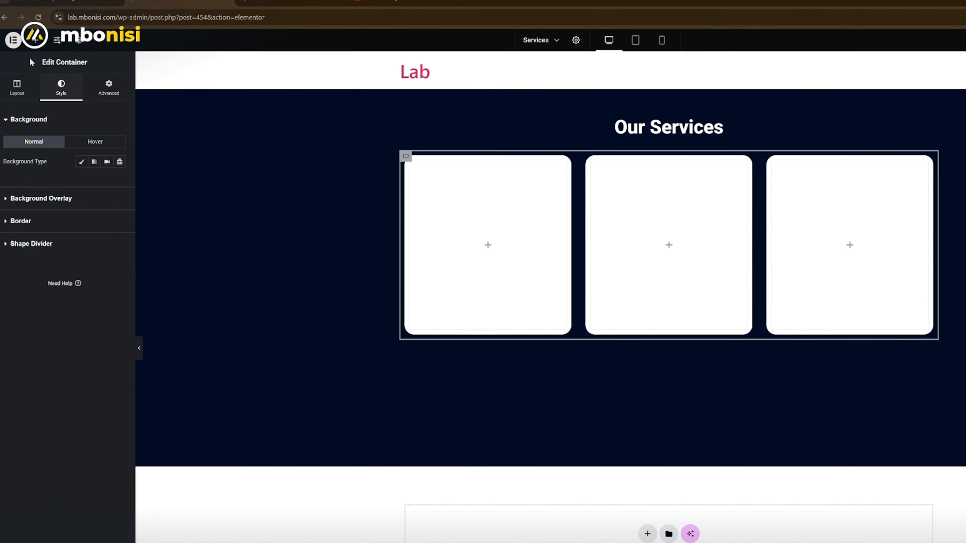
click(488, 245)
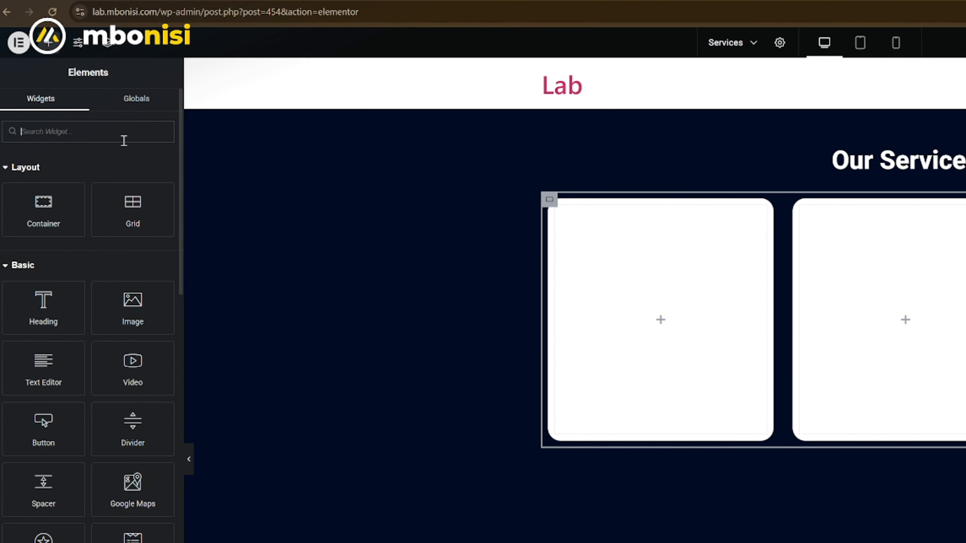
drag(34, 210, 608, 261)
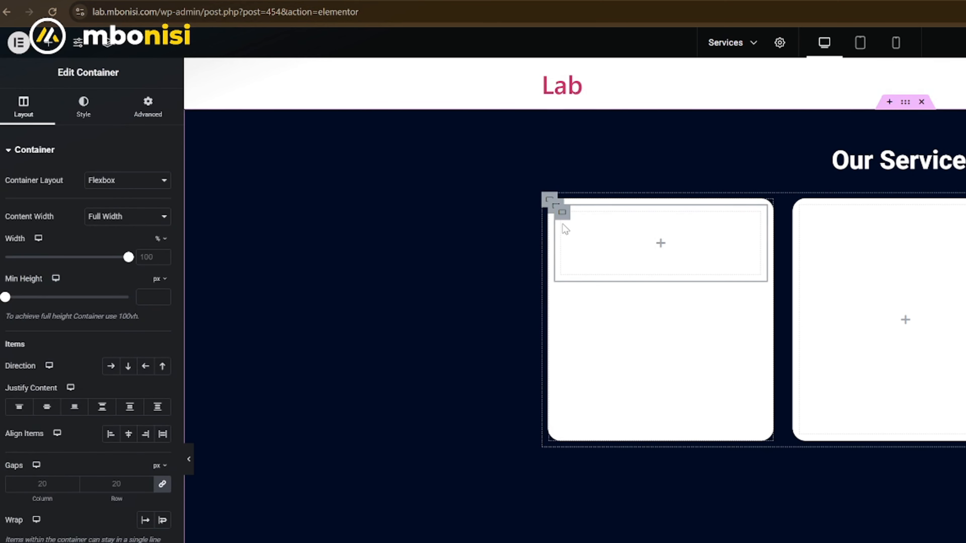
- Duplicate the inner container within the first service card and select the upper of the two
right_click(562, 215)
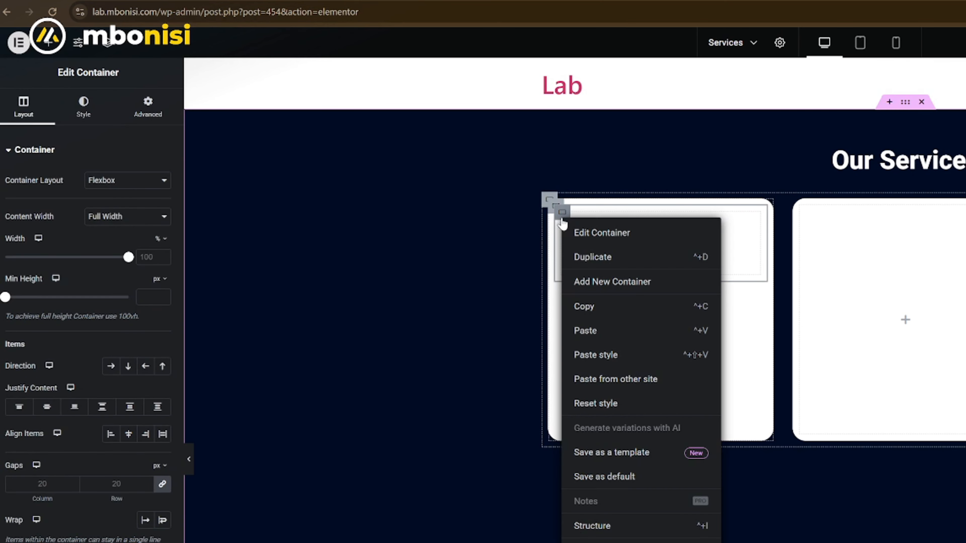
click(584, 258)
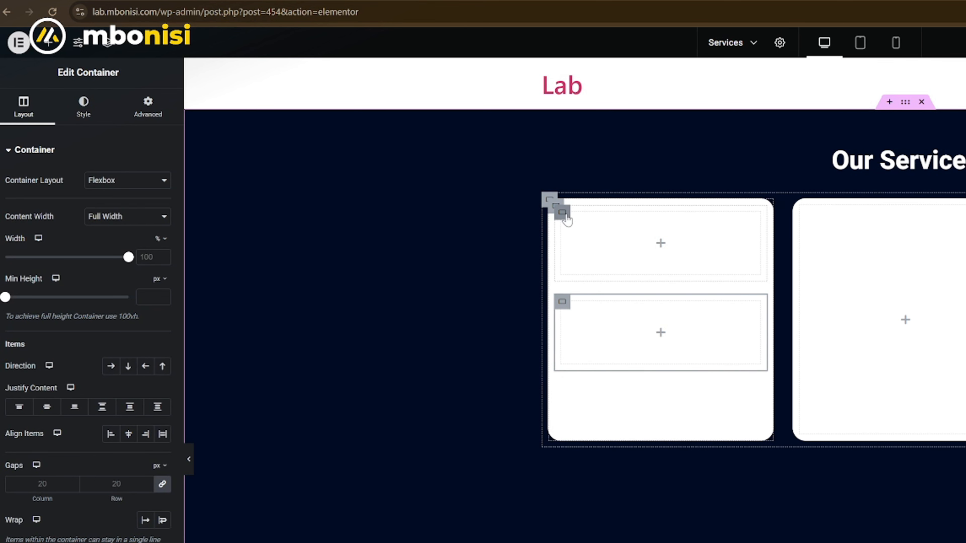
click(565, 215)
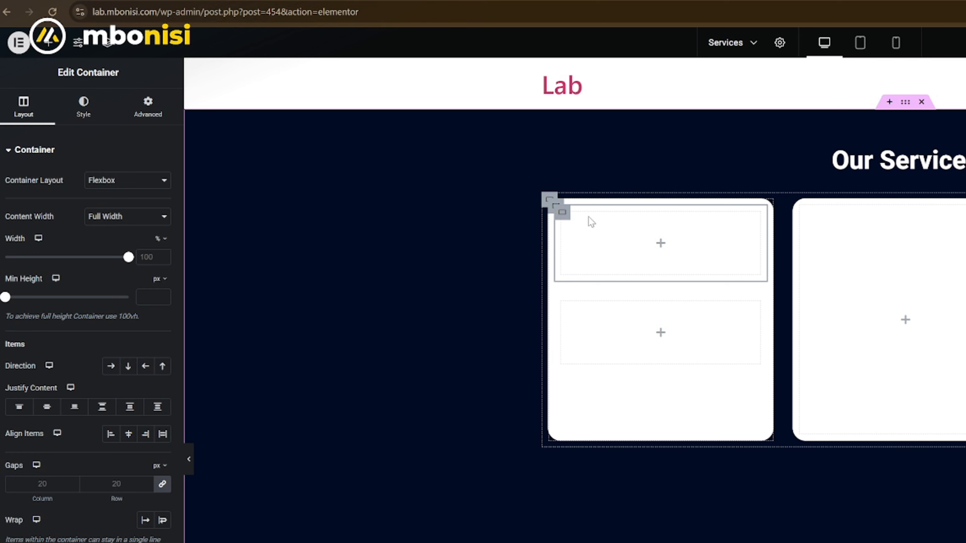
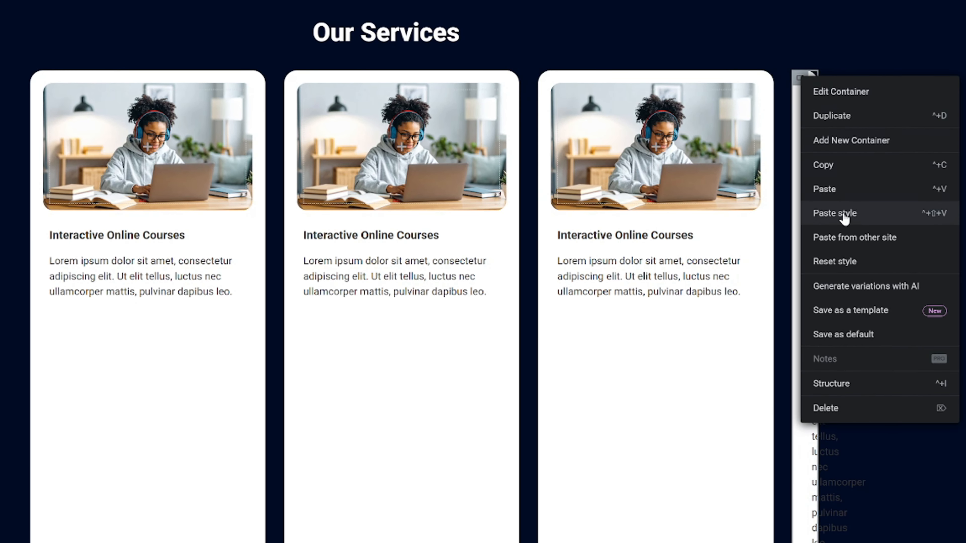
- Set the width of the first service card's container to 30%
click(843, 213)
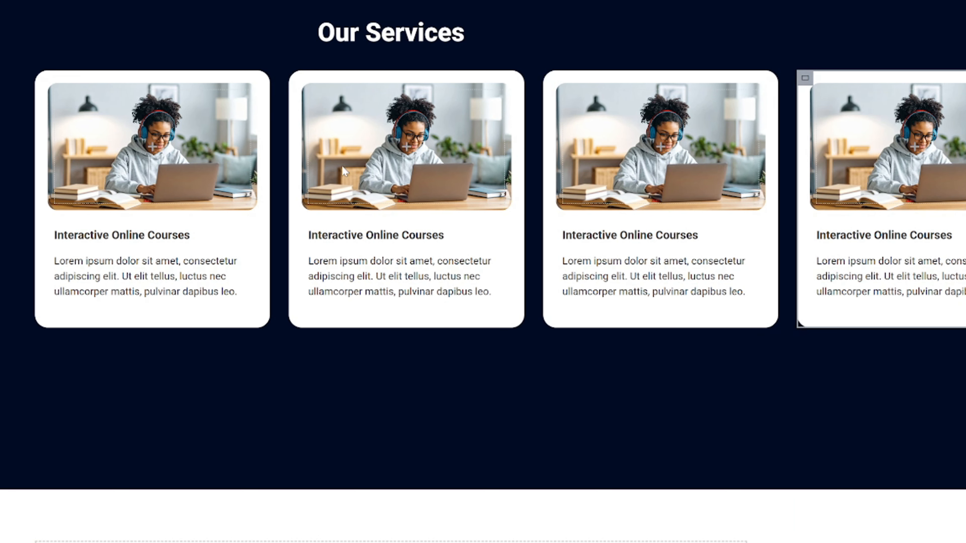
click(42, 80)
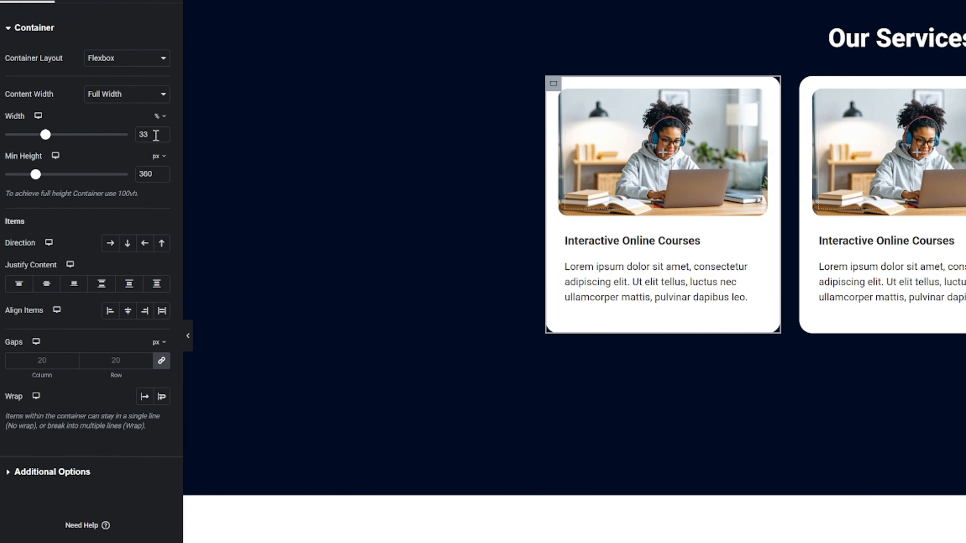
key(Down)
key(Down)
key(Down)
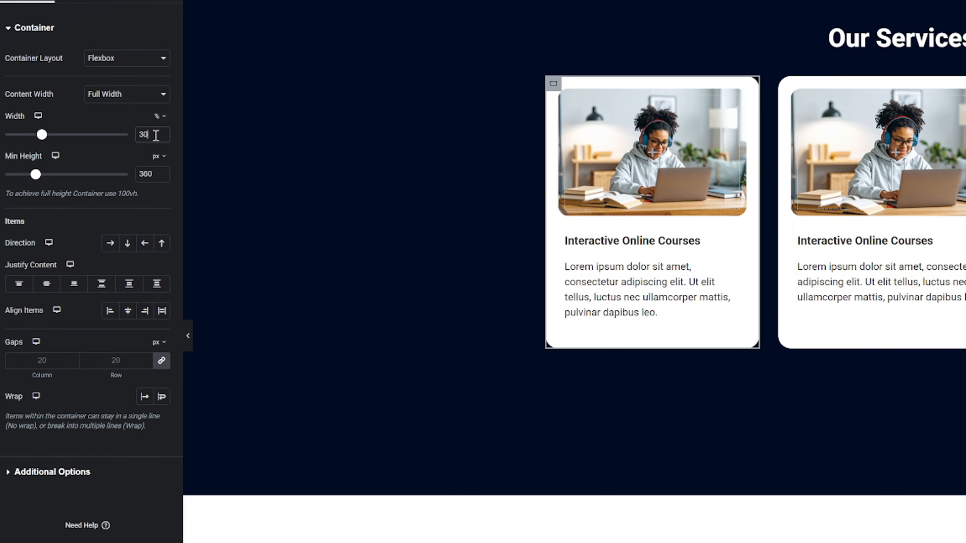
- Copy the first service card and paste its style onto the second, third and fourth cards
right_click(553, 89)
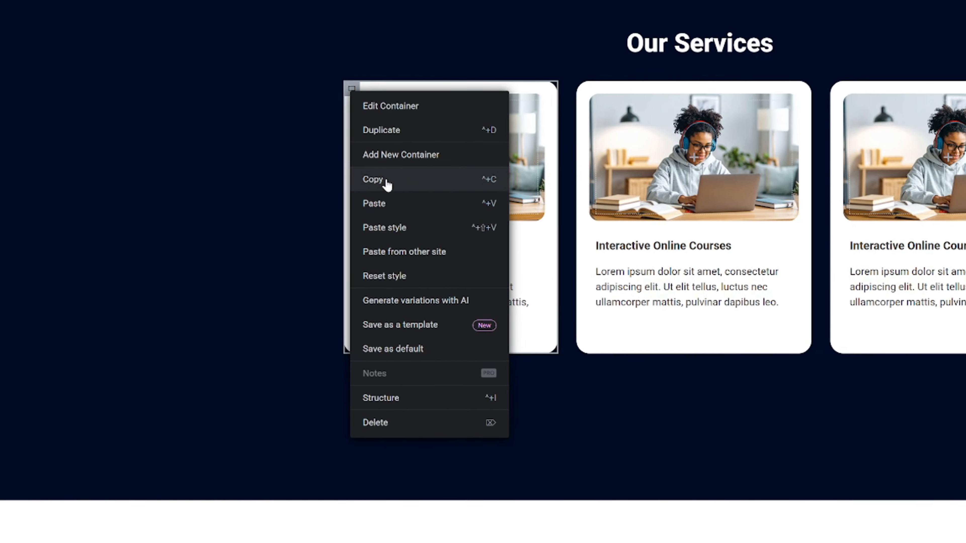
click(581, 174)
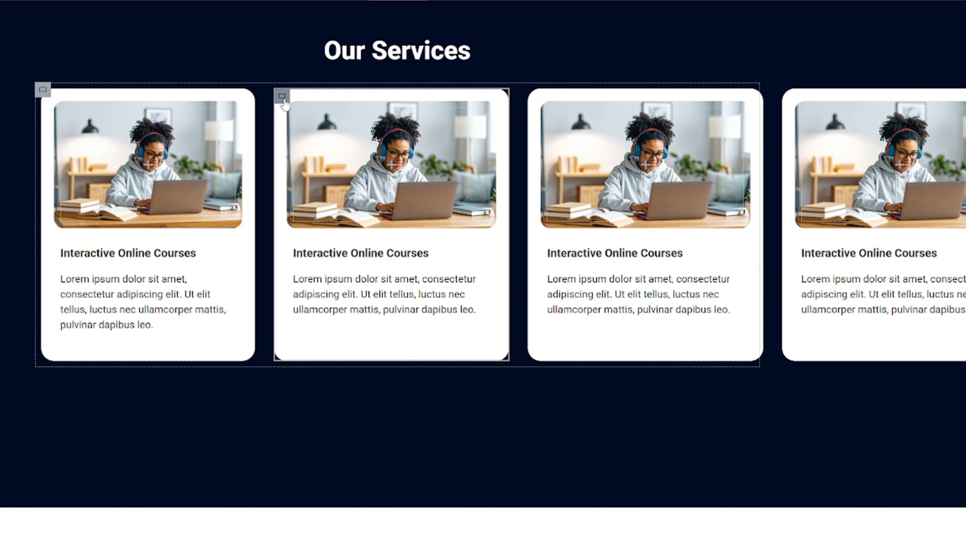
right_click(282, 97)
click(323, 235)
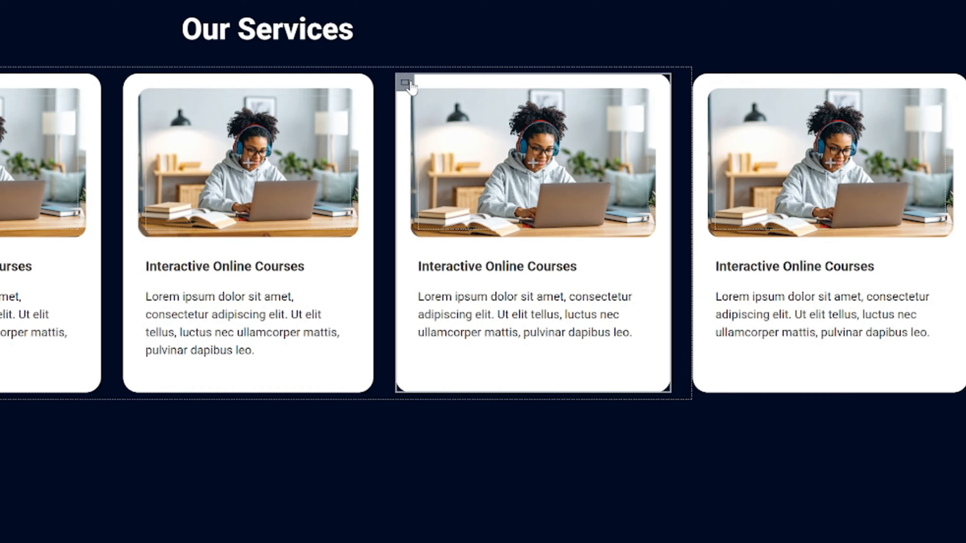
right_click(515, 97)
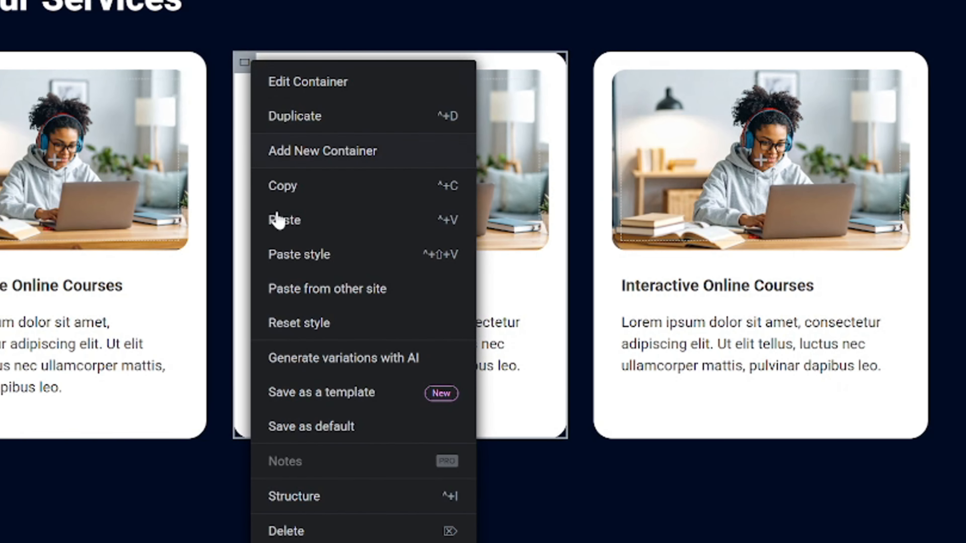
click(302, 253)
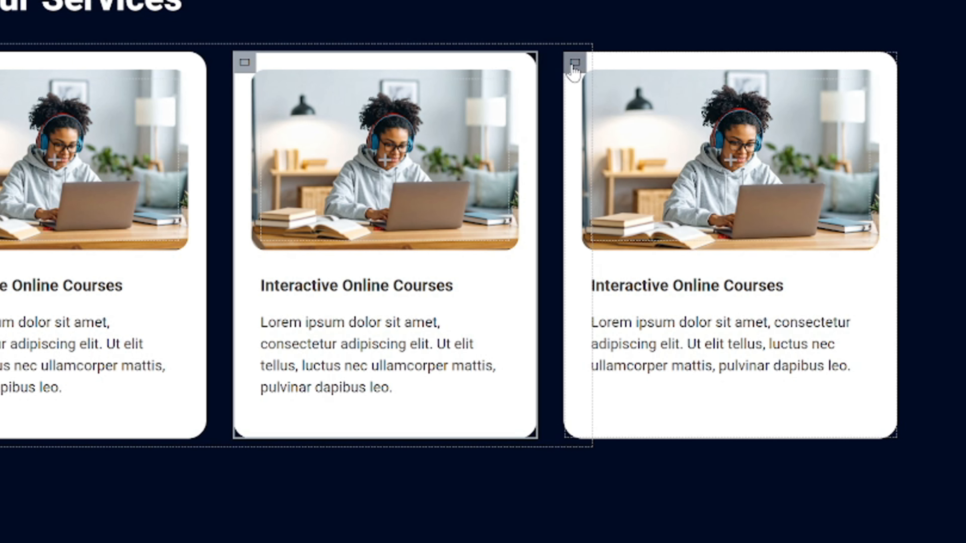
right_click(573, 65)
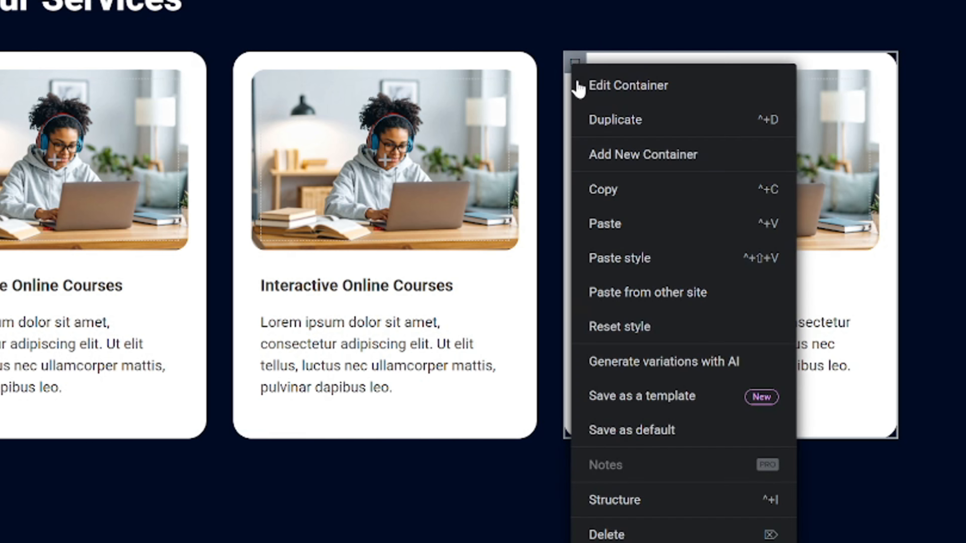
click(651, 263)
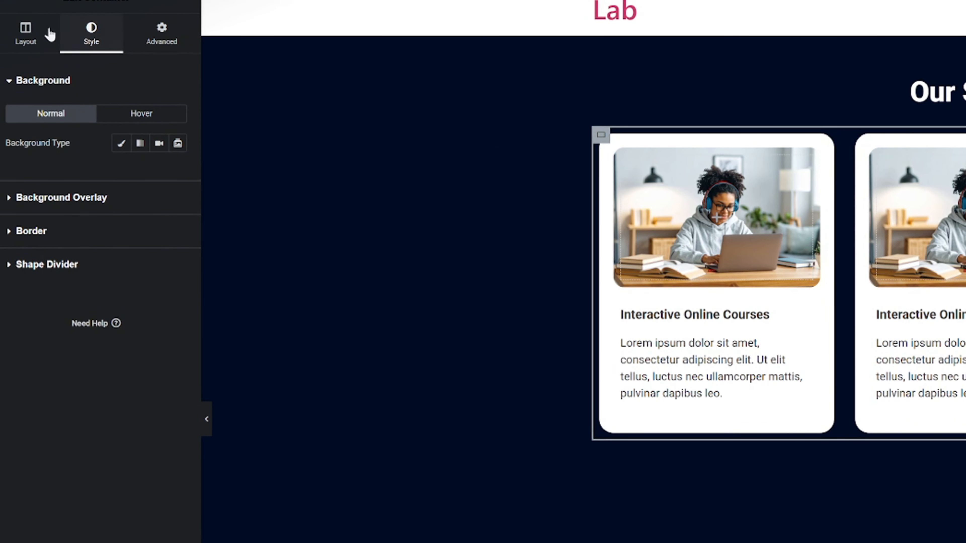
- Enable wrapping on the container around the cards and duplicate the fourth card twice to fill the second row
click(25, 34)
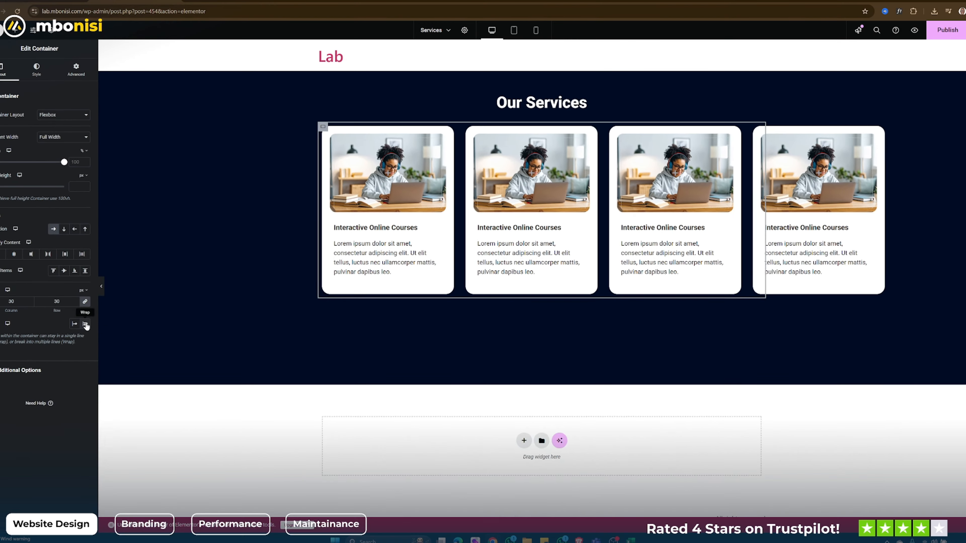
click(177, 486)
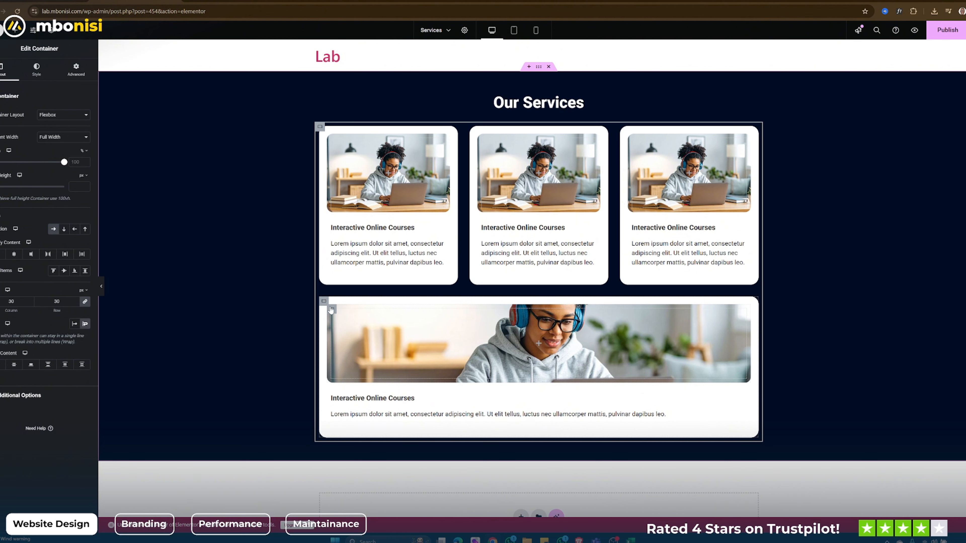
right_click(324, 303)
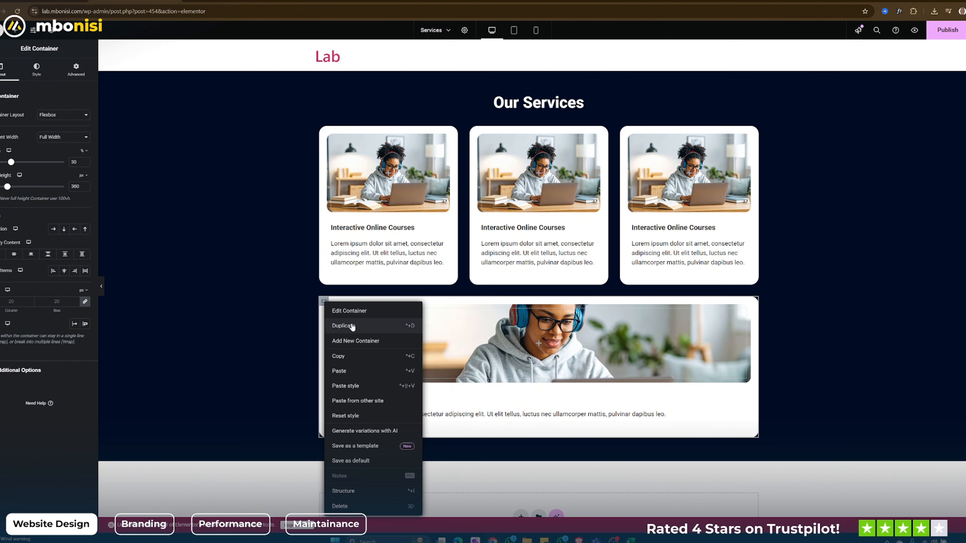
click(353, 325)
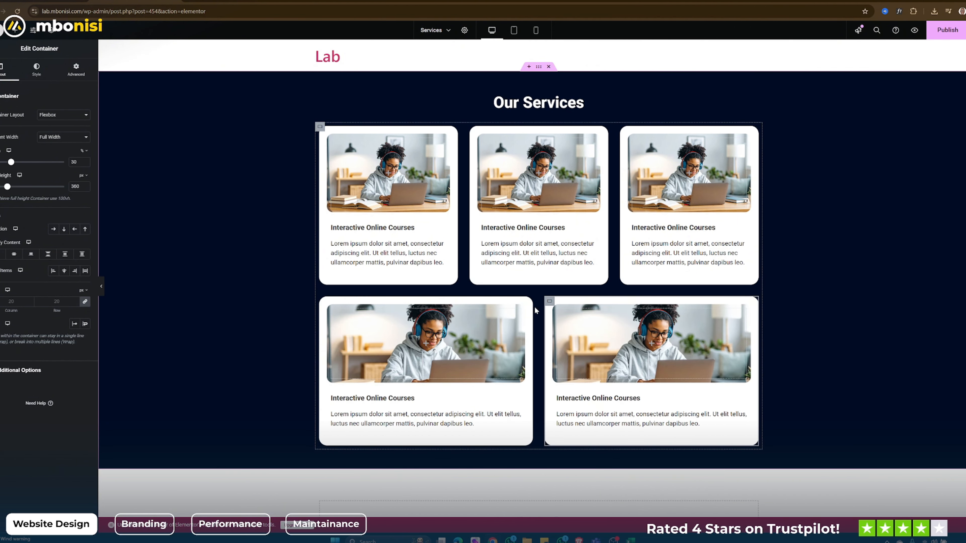
right_click(549, 303)
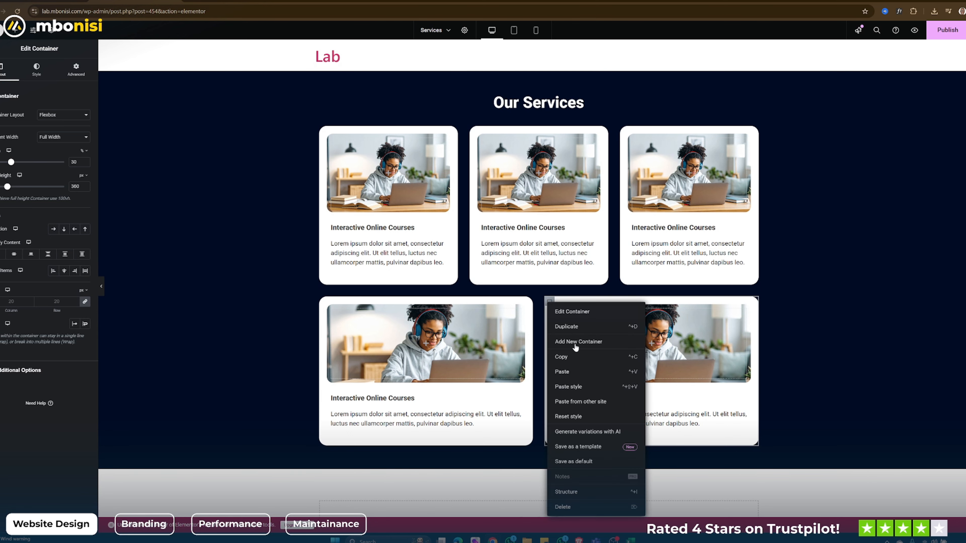
click(576, 327)
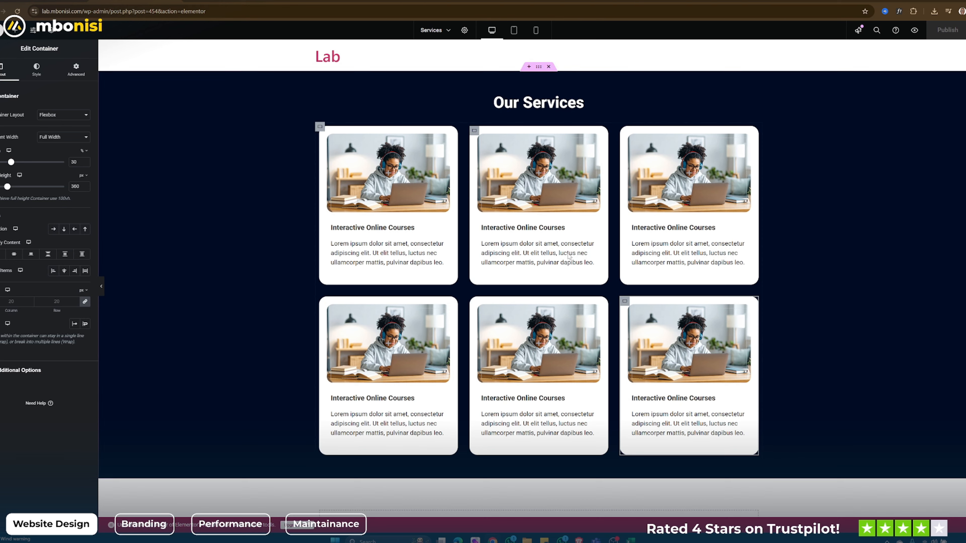
- Change the heading of the second card in the first row to "Certificate Programs"
click(522, 228)
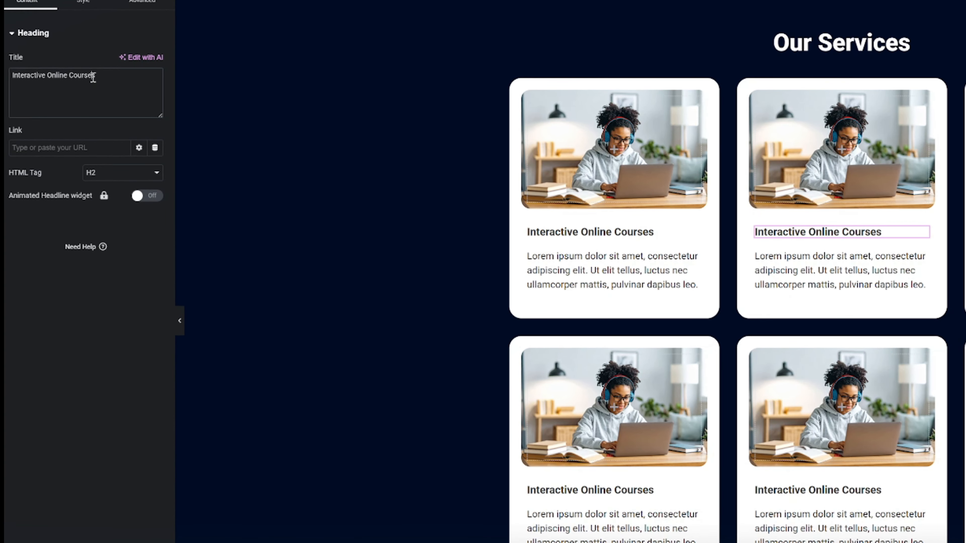
triple_click(44, 125)
key(ctrl+v)
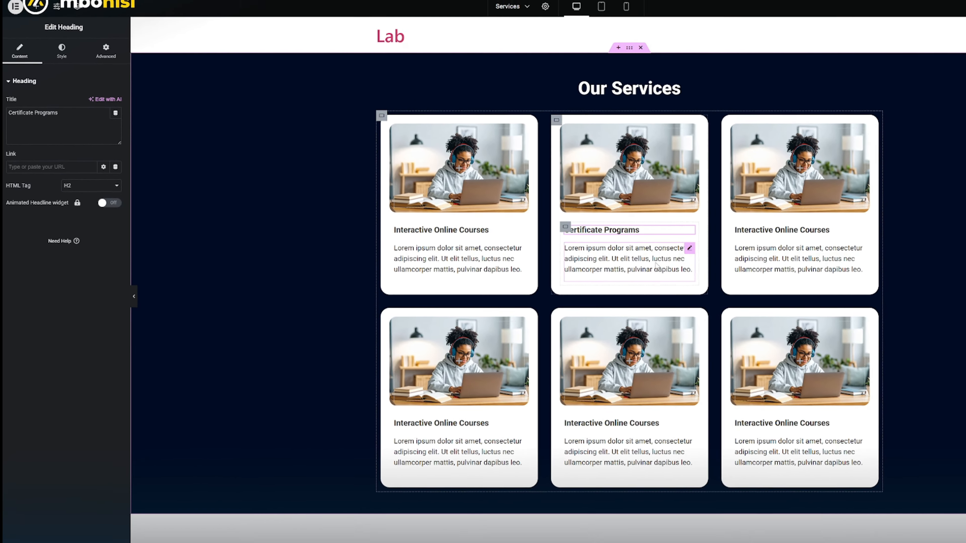
click(880, 278)
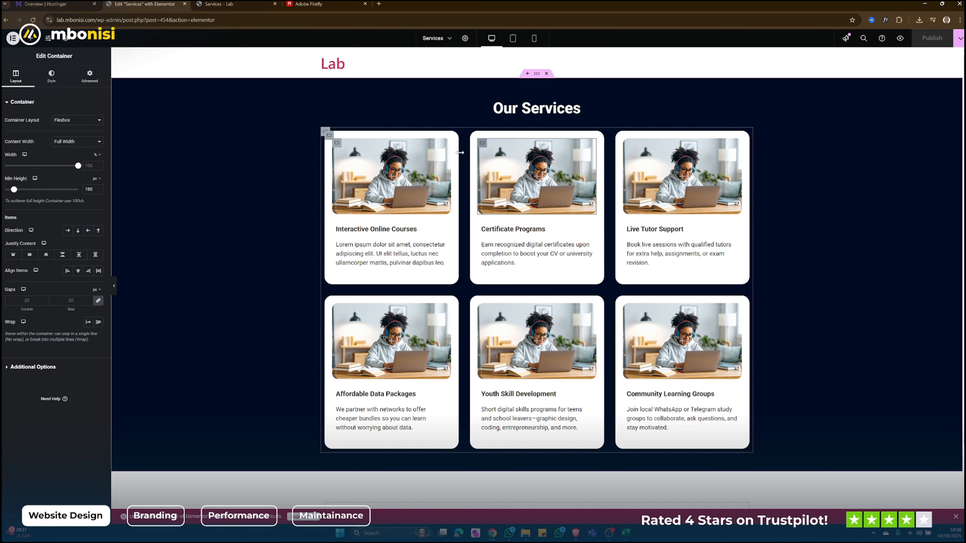
- Replace the Certificate Programs card's background image with the media library photo of the graduate holding a tablet
click(51, 78)
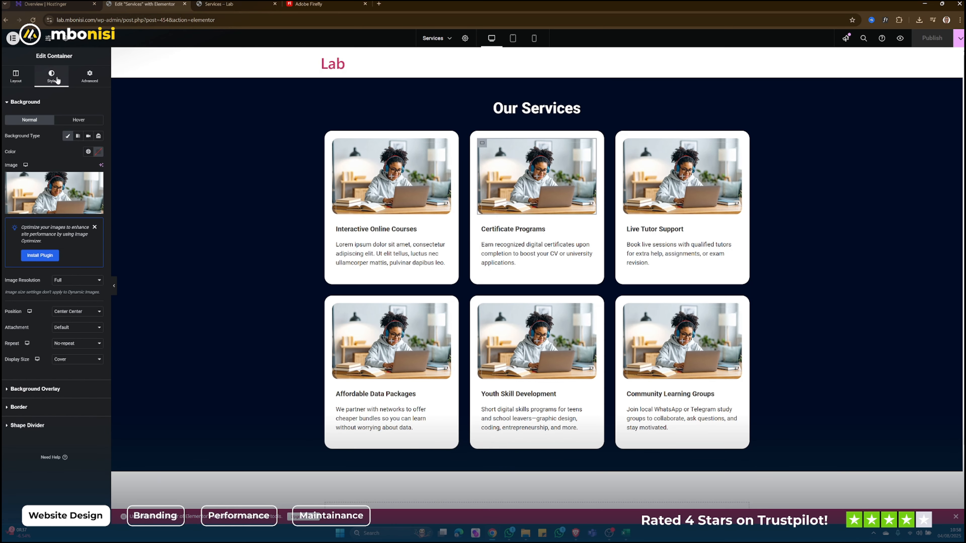
click(81, 185)
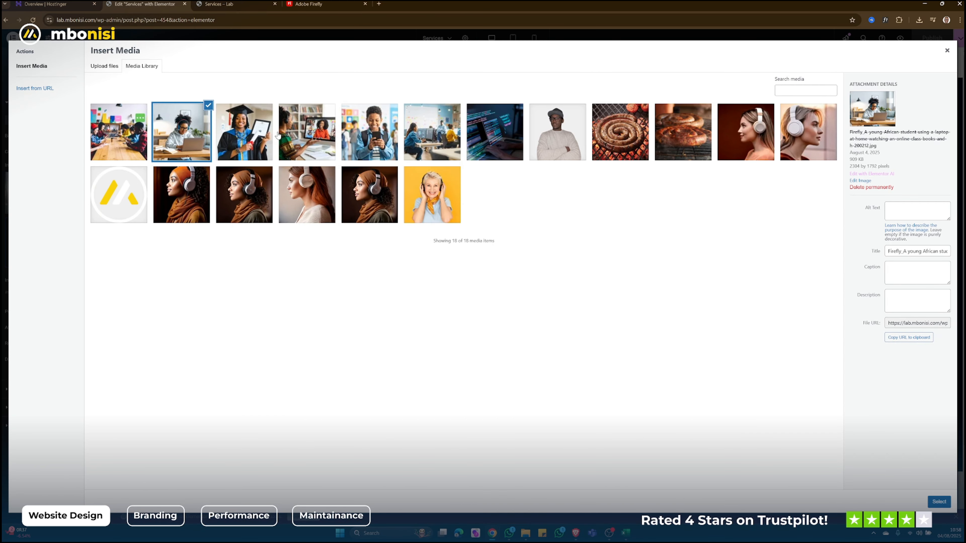
click(263, 127)
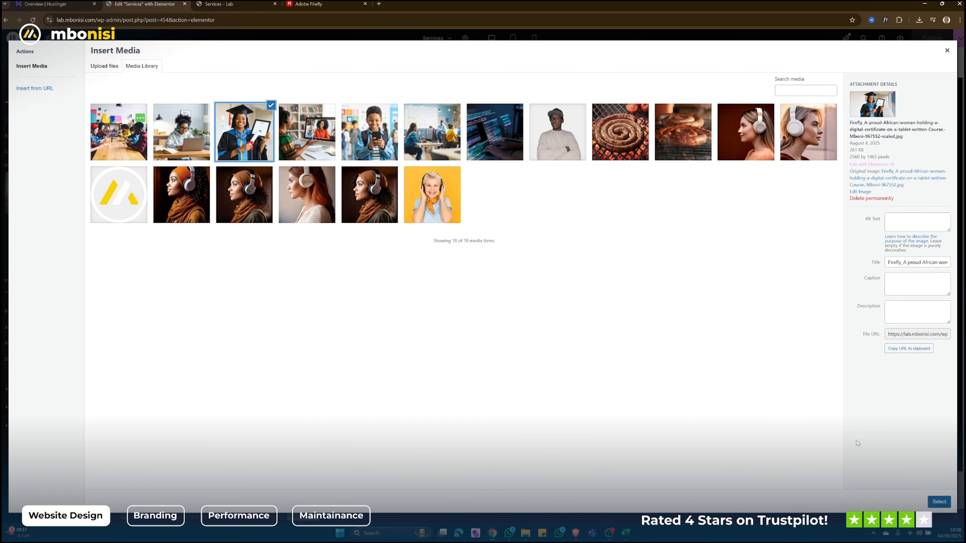
click(939, 500)
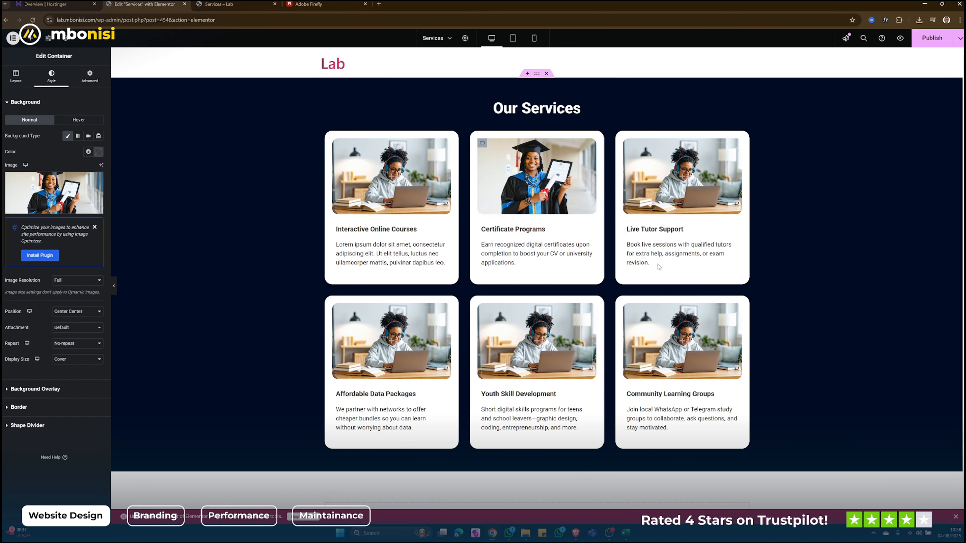
- Replace the Live Tutor Support card's background image with the media library photo of the tutor on a video call
click(628, 144)
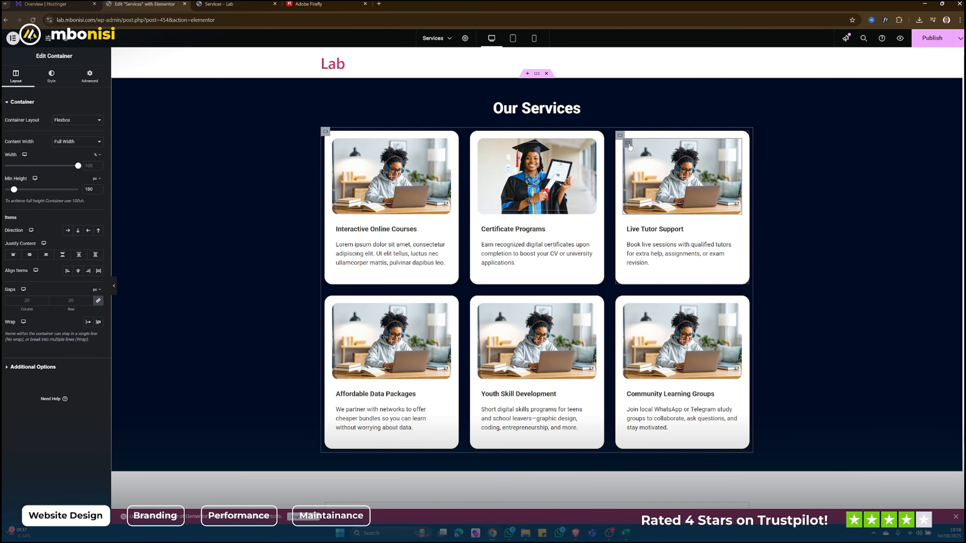
click(52, 78)
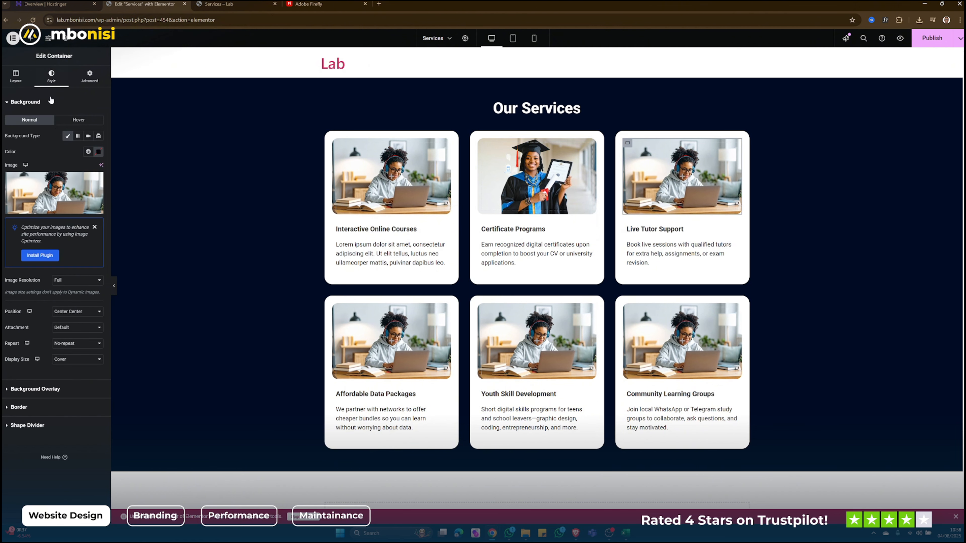
click(61, 184)
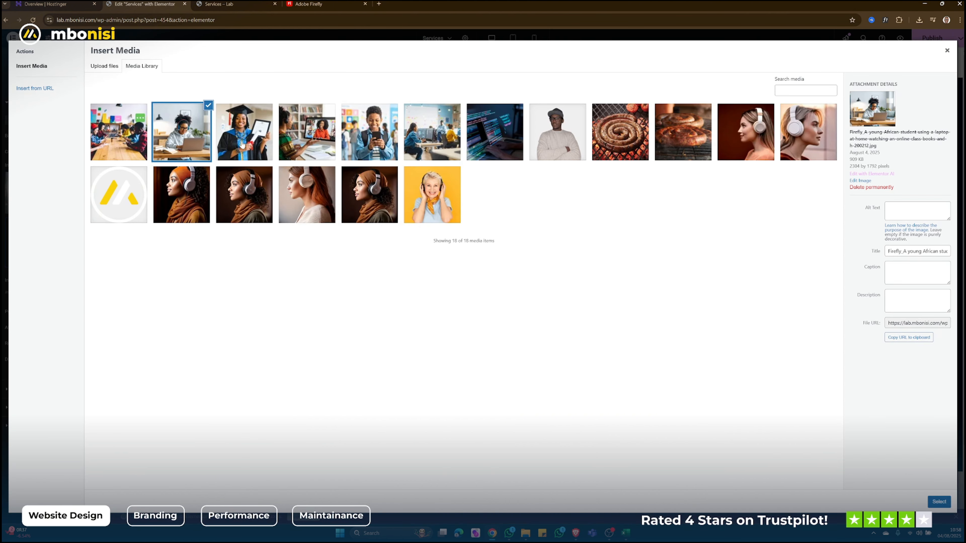
click(324, 138)
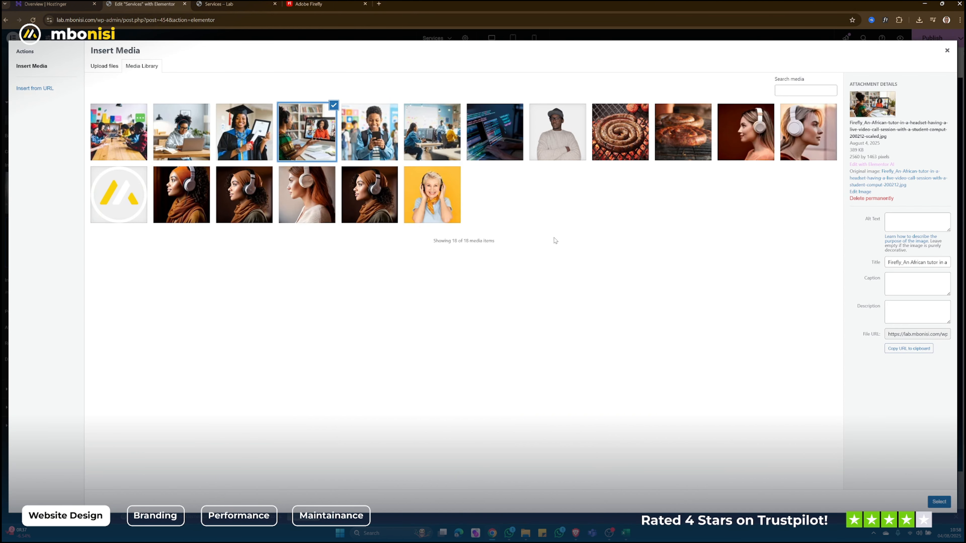
click(933, 505)
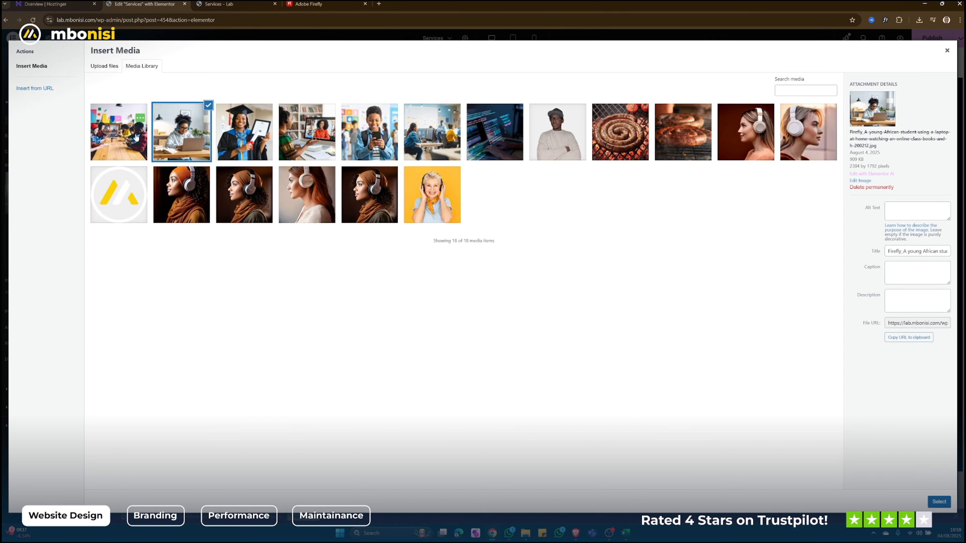
- Set the Community Learning Groups card's background image to the photo of young people around a table and publish the page
click(135, 137)
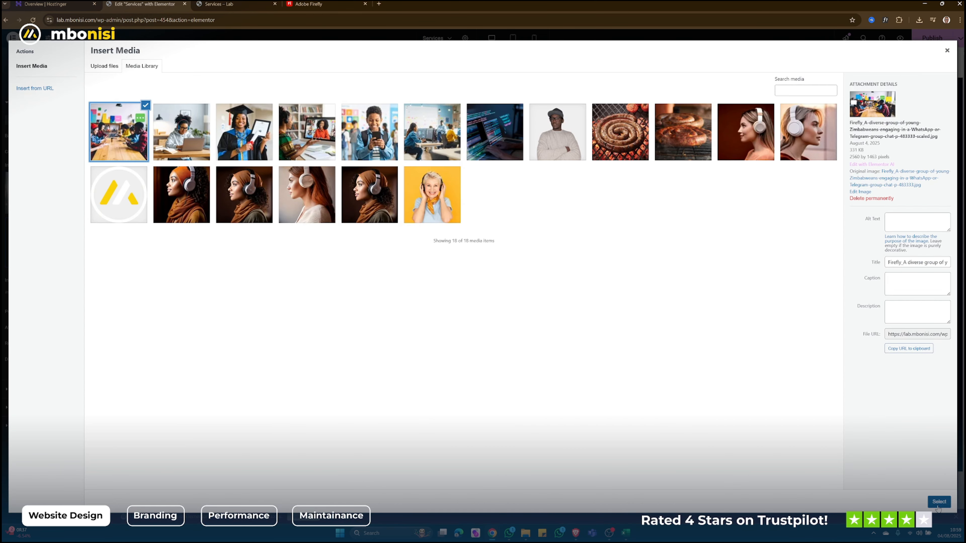
click(938, 502)
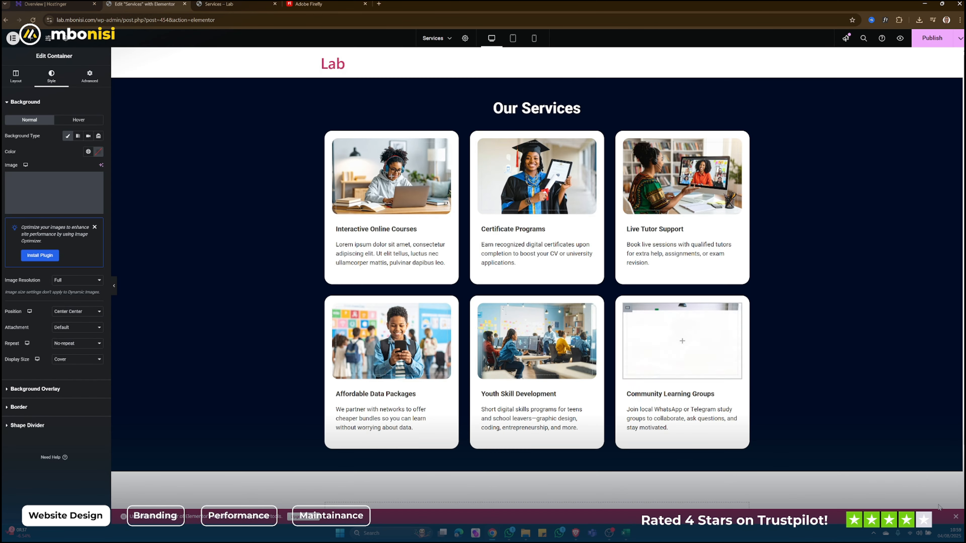
click(930, 44)
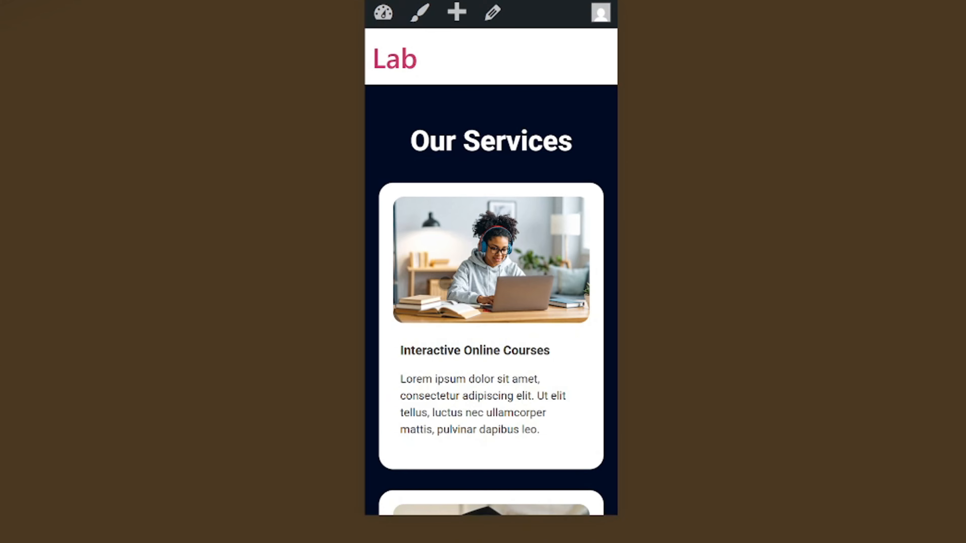
- Check the stacked service cards and their images on the live Services page in the mobile preview
scroll(445, 282, down, 4)
scroll(474, 276, down, 5)
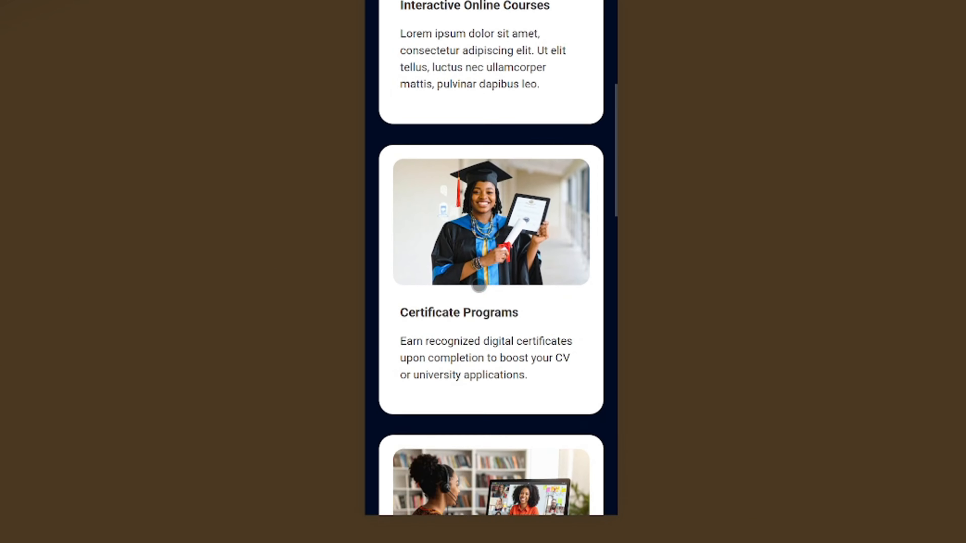
scroll(479, 283, up, 7)
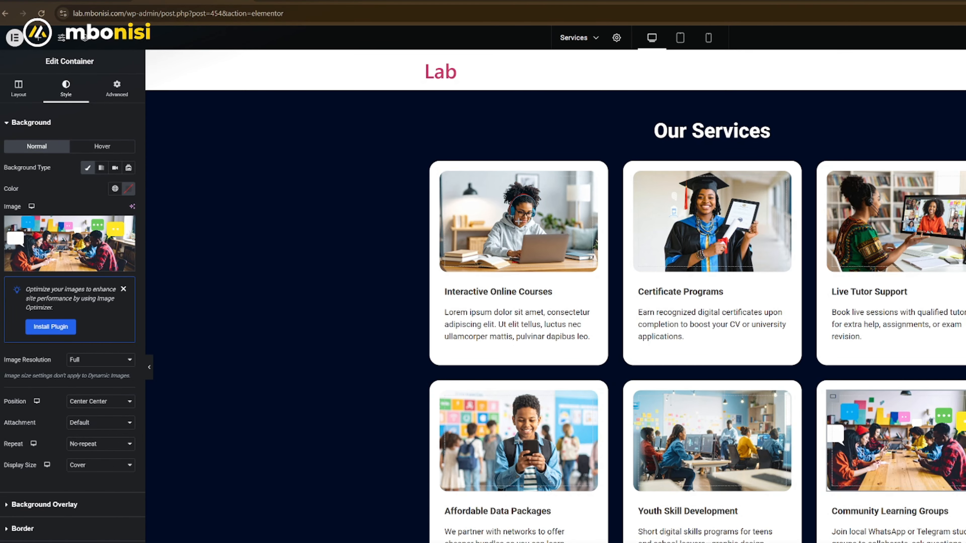
- Replace the first card's description with "Engaging, self-paced video lessons tailored to Zimbabwe's curriculum and real-world career skills." and check the live mobile preview
click(536, 326)
key(ctrl+a)
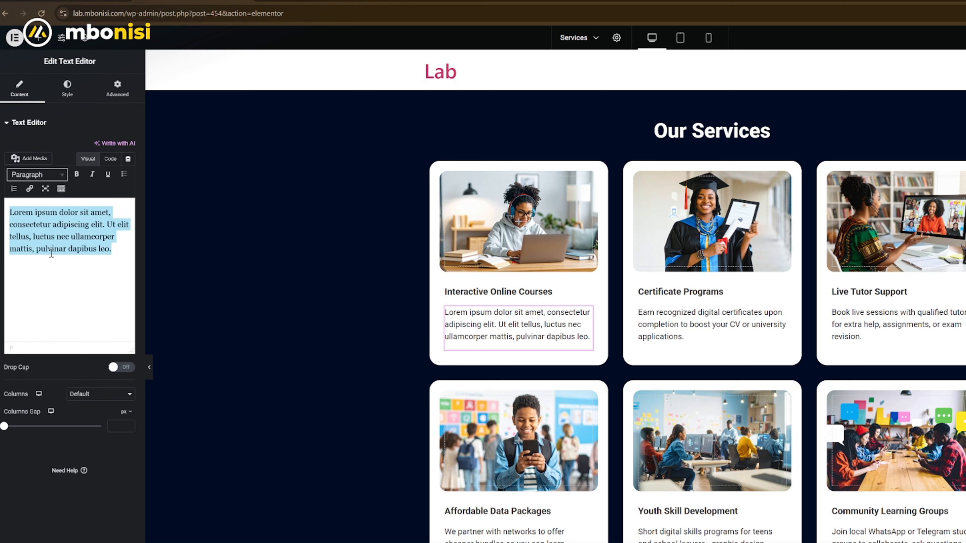
text(Engaging, self-paced video lessons tailored to Zimbabwe’s curriculum and real-world career skills.)
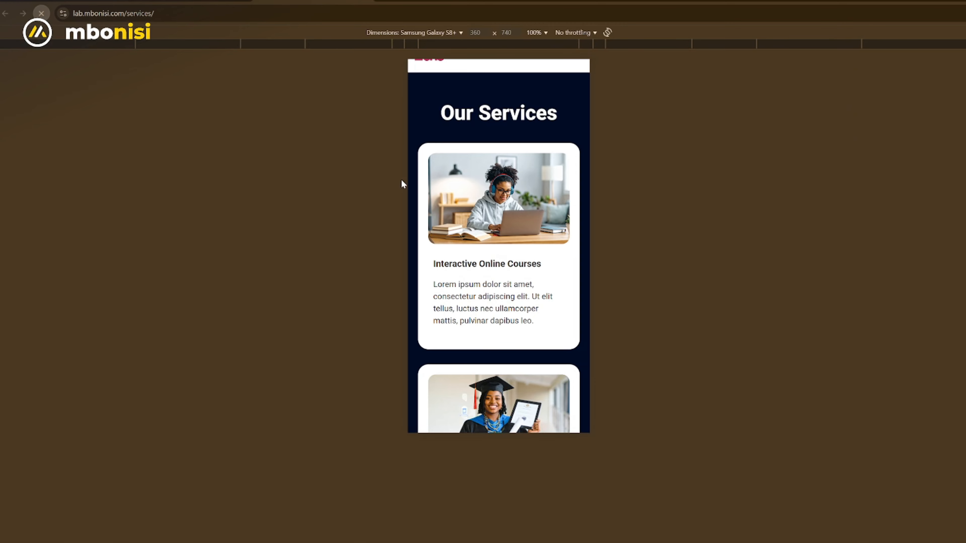
scroll(502, 222, down, 5)
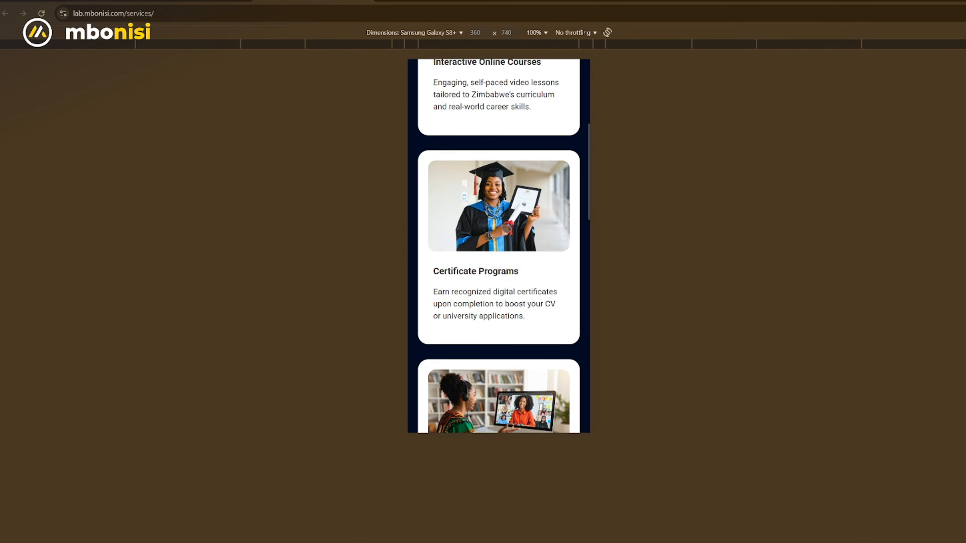
- Review the Live Tutor Support card and its neighbours on the live Services page in the mobile preview
scroll(507, 228, down, 5)
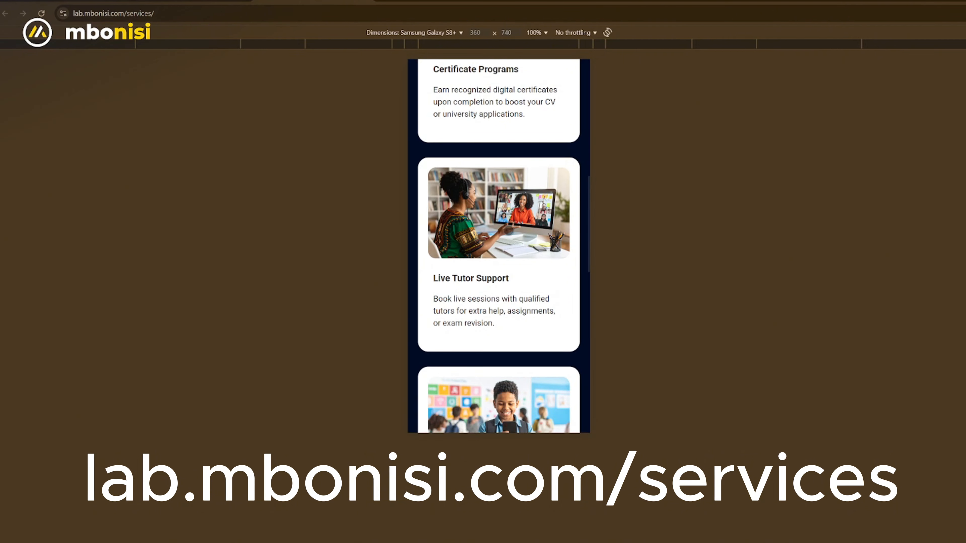
scroll(512, 231, up, 5)
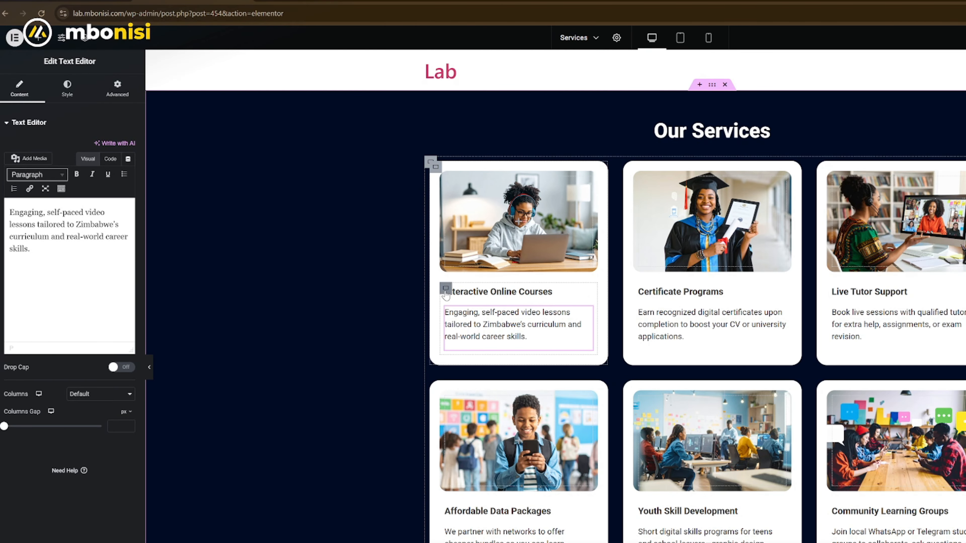
- Adjust the padding of the first card's text container so its title and description line up with the image
click(446, 293)
click(116, 95)
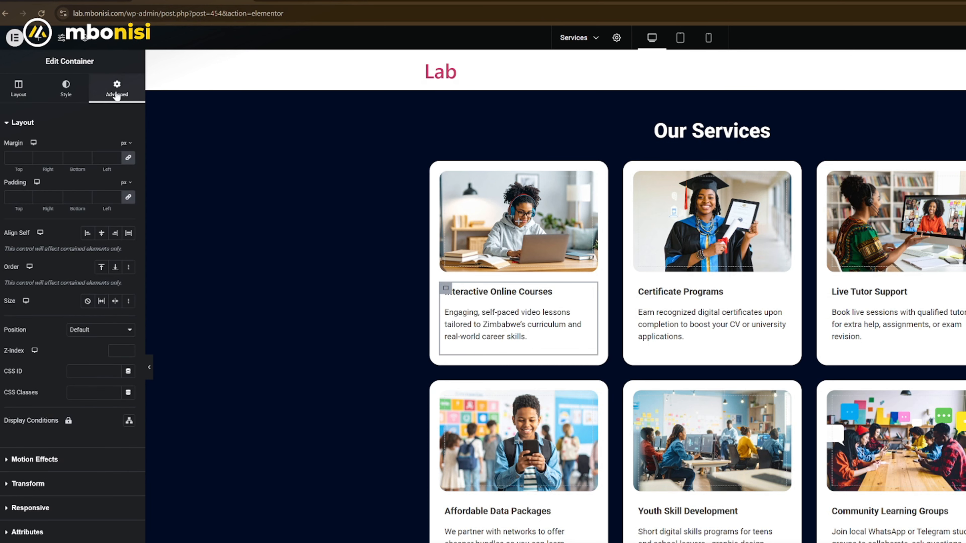
click(129, 198)
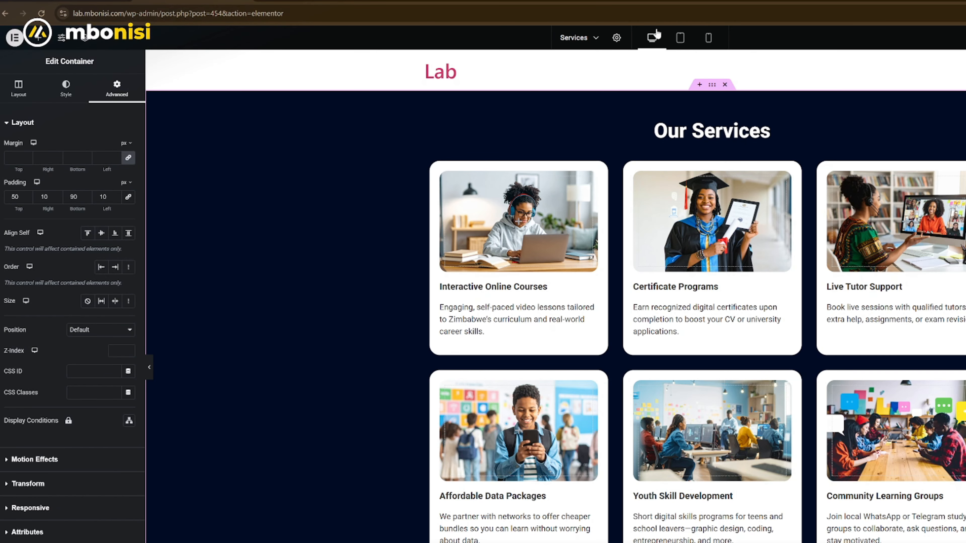
- In the tablet layout, set the Interactive Online Courses card's width to 45%
click(679, 38)
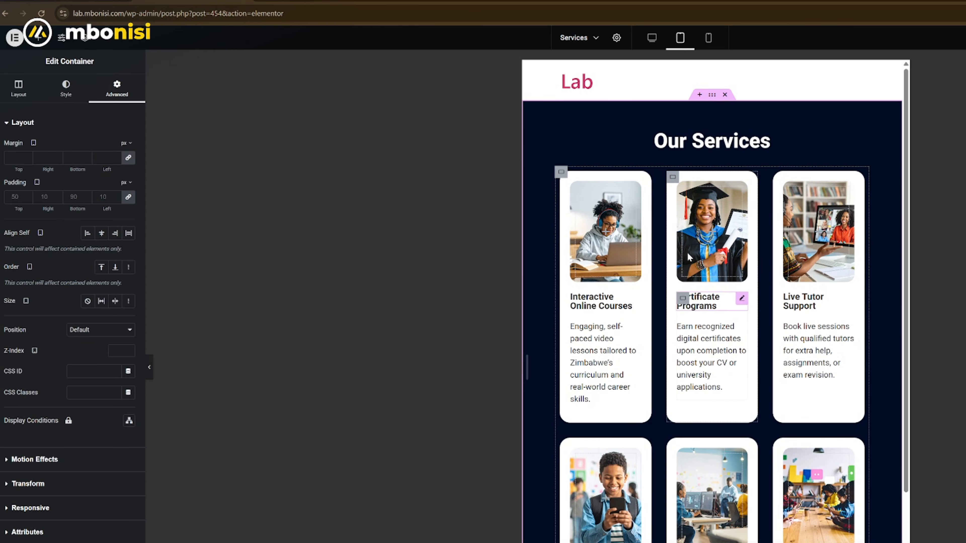
scroll(715, 389, down, 4)
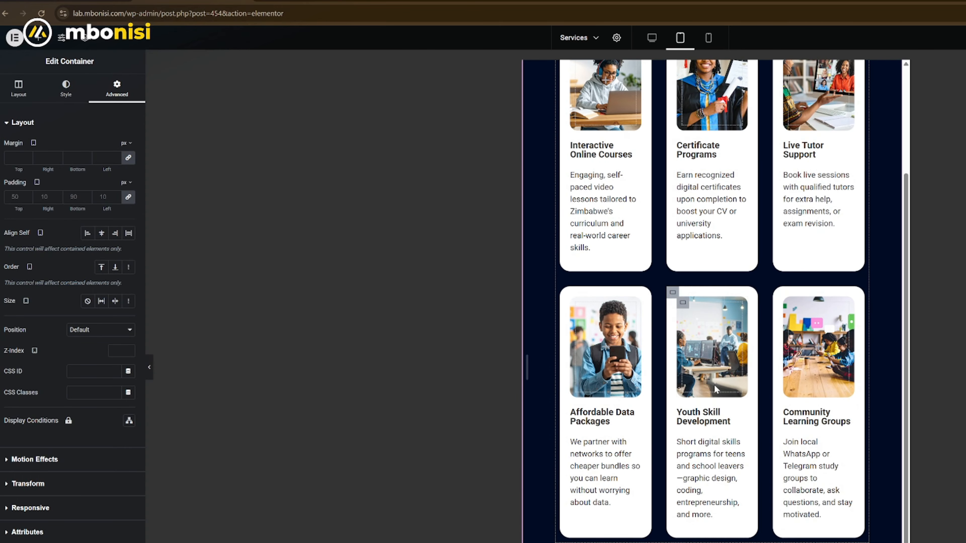
scroll(716, 379, up, 4)
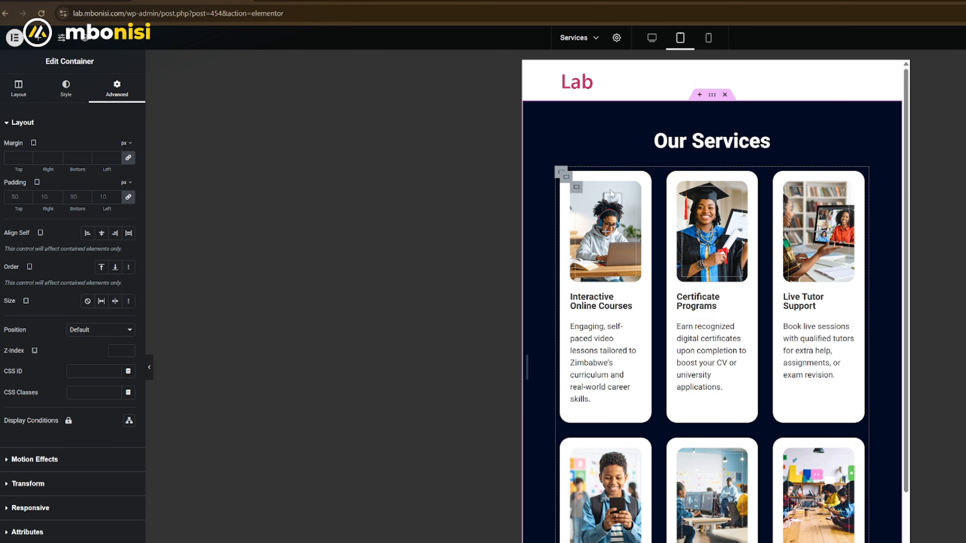
click(566, 177)
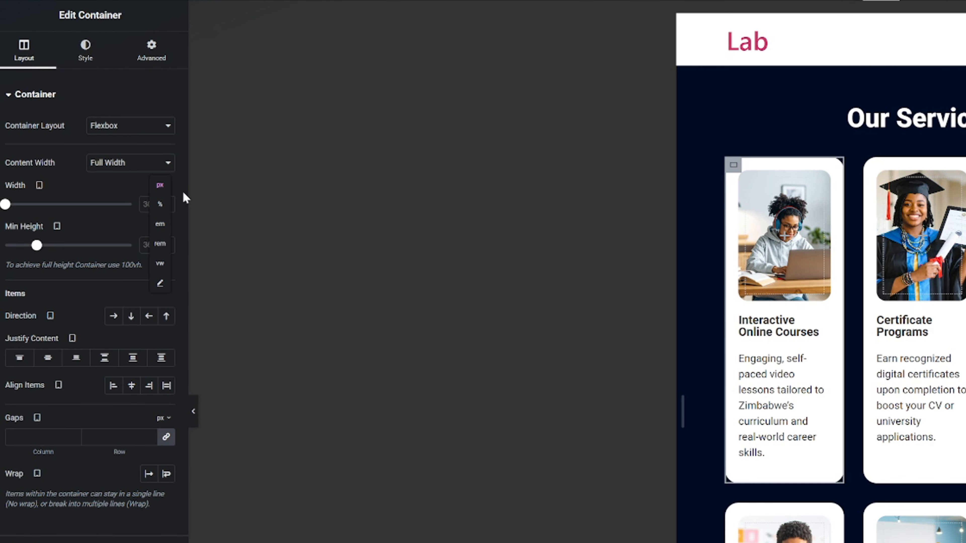
click(160, 204)
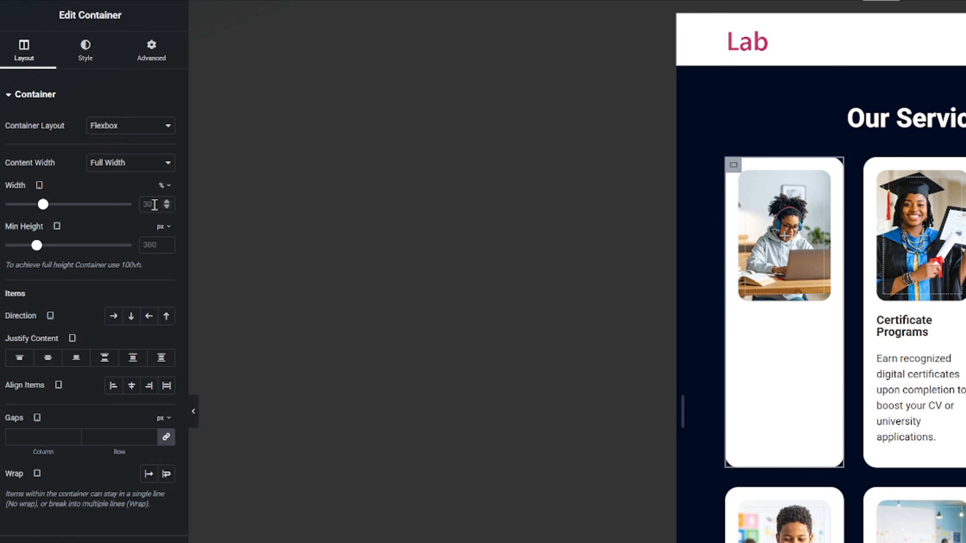
text(45)
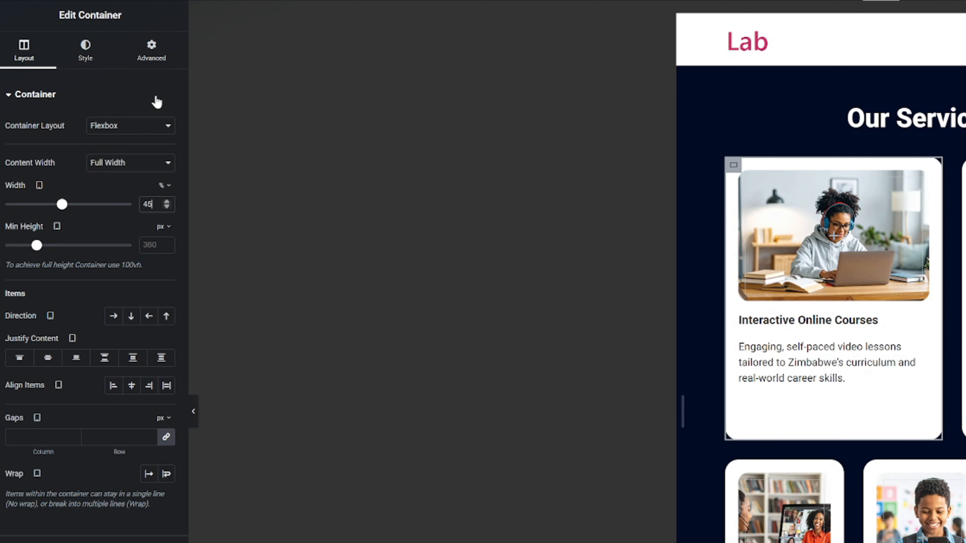
click(155, 60)
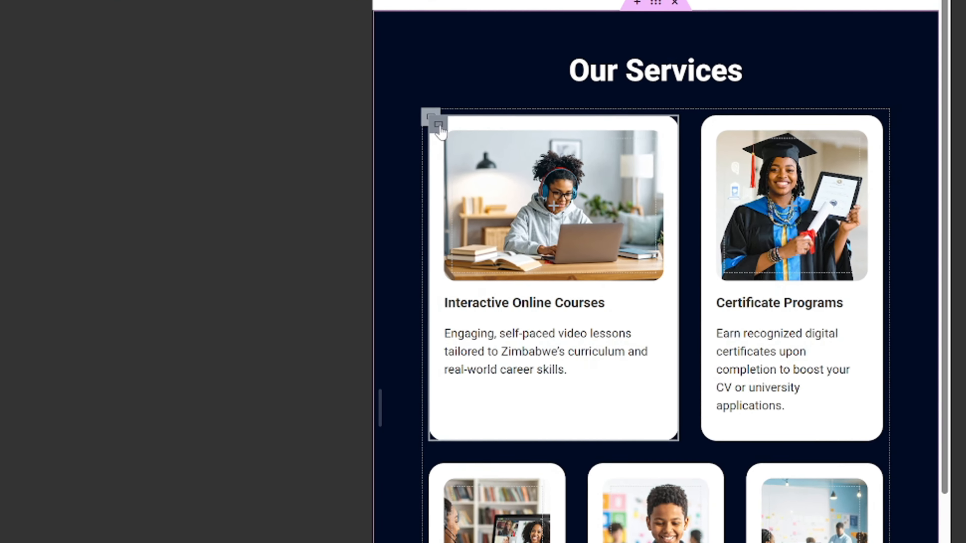
- Copy the Interactive Online Courses card's style and paste it onto the Certificate Programs and Live Tutor Support cards
right_click(735, 166)
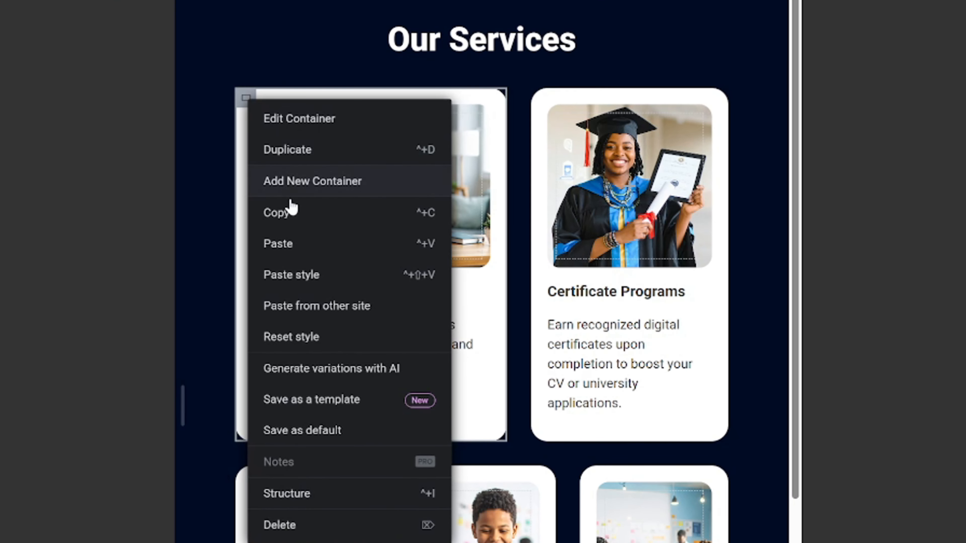
click(293, 213)
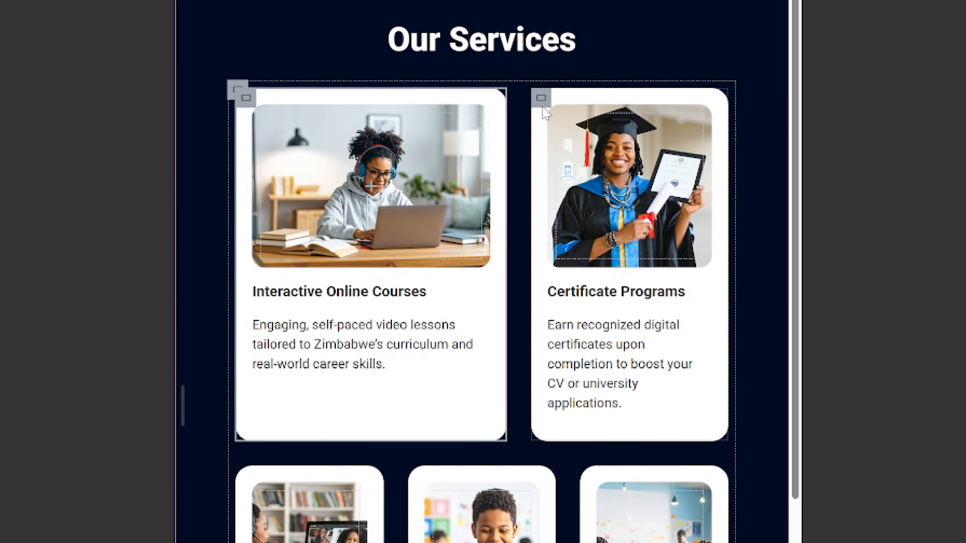
click(541, 98)
right_click(541, 99)
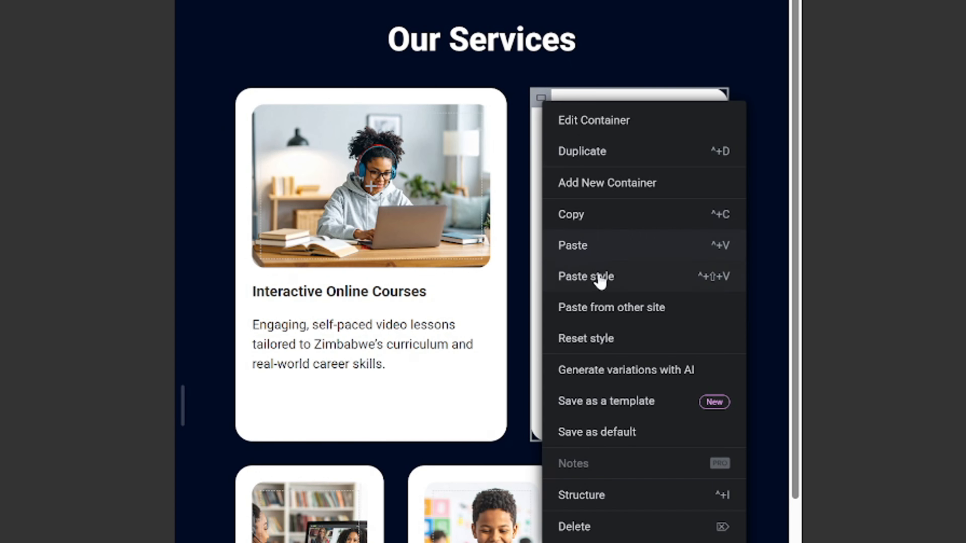
click(585, 276)
scroll(593, 244, down, 6)
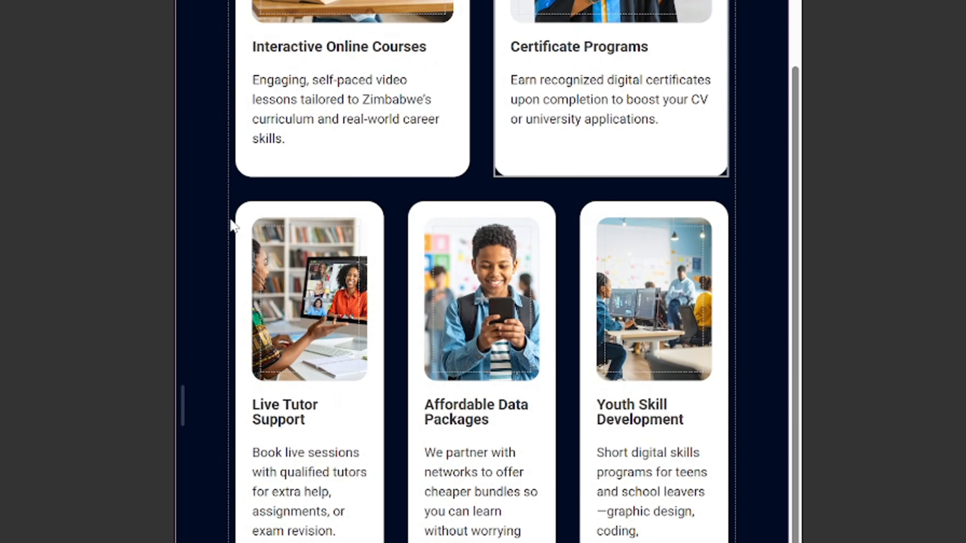
click(244, 213)
right_click(243, 215)
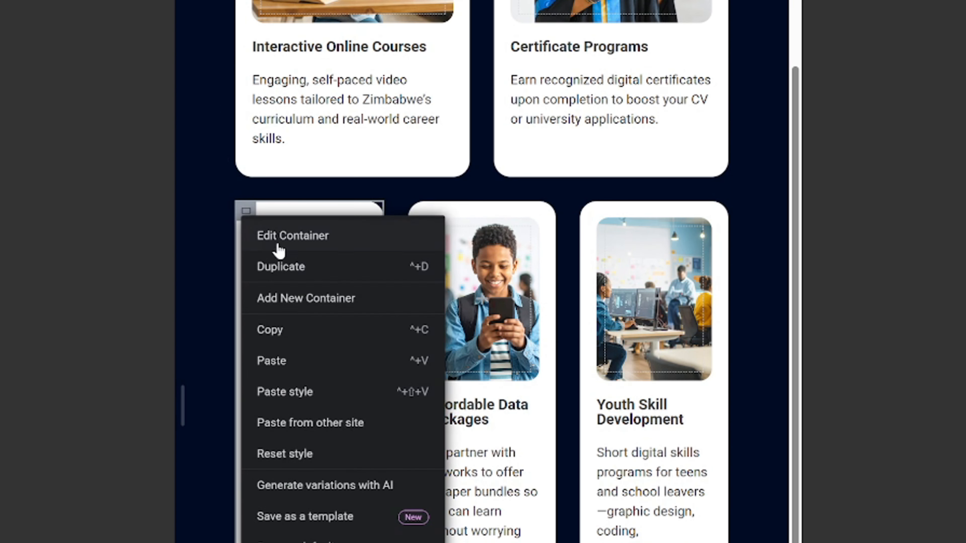
click(312, 391)
- Copy the Interactive Online Courses card again and paste its style onto the Affordable Data Packages card
scroll(262, 156, up, 6)
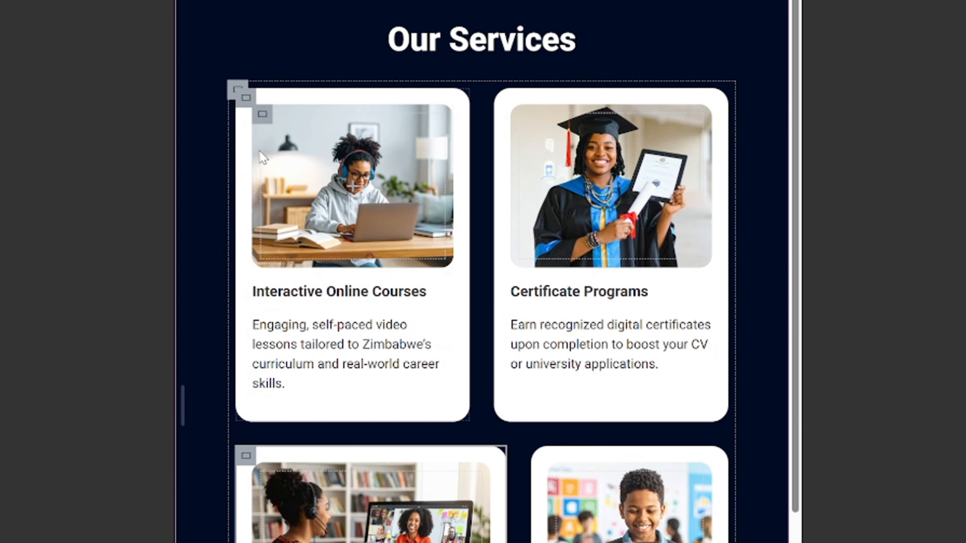
click(249, 99)
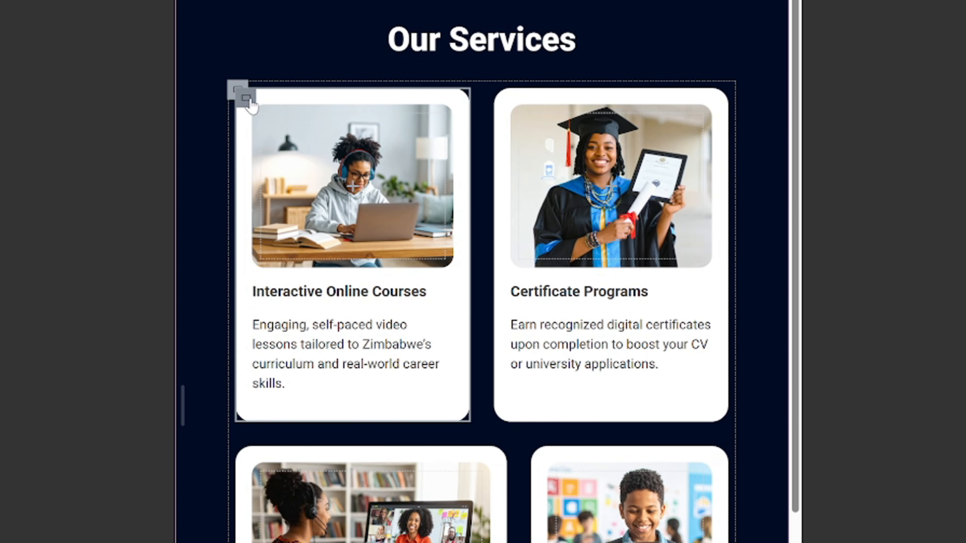
right_click(247, 102)
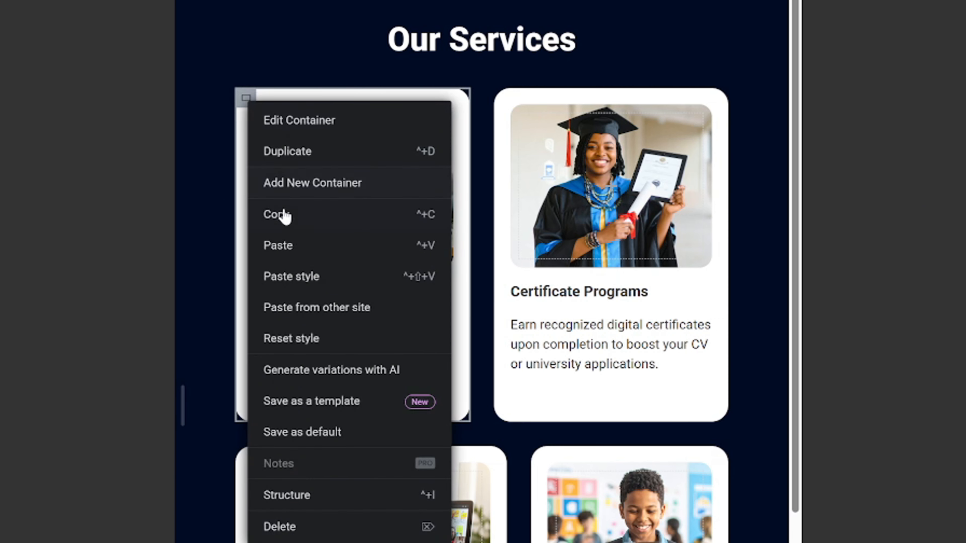
click(293, 222)
scroll(379, 335, down, 4)
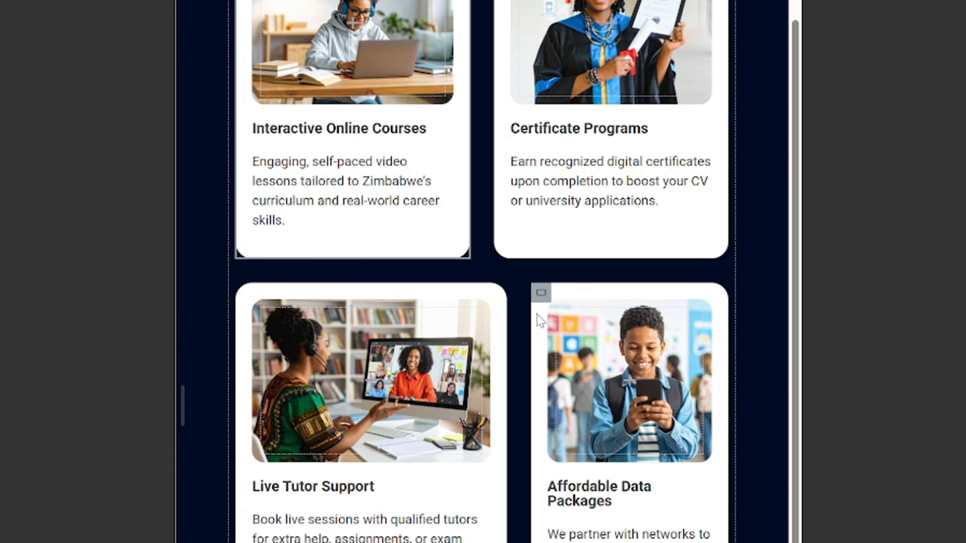
click(541, 293)
right_click(541, 294)
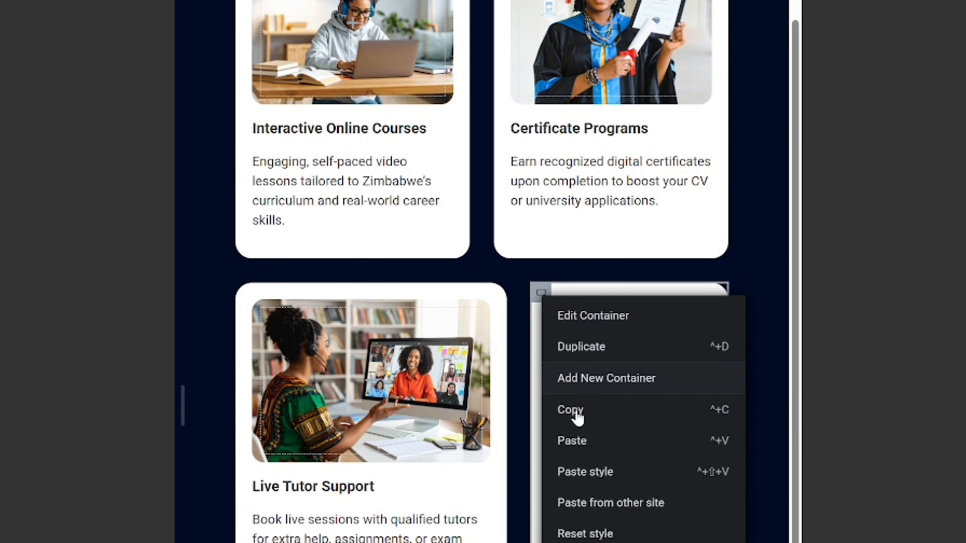
click(606, 476)
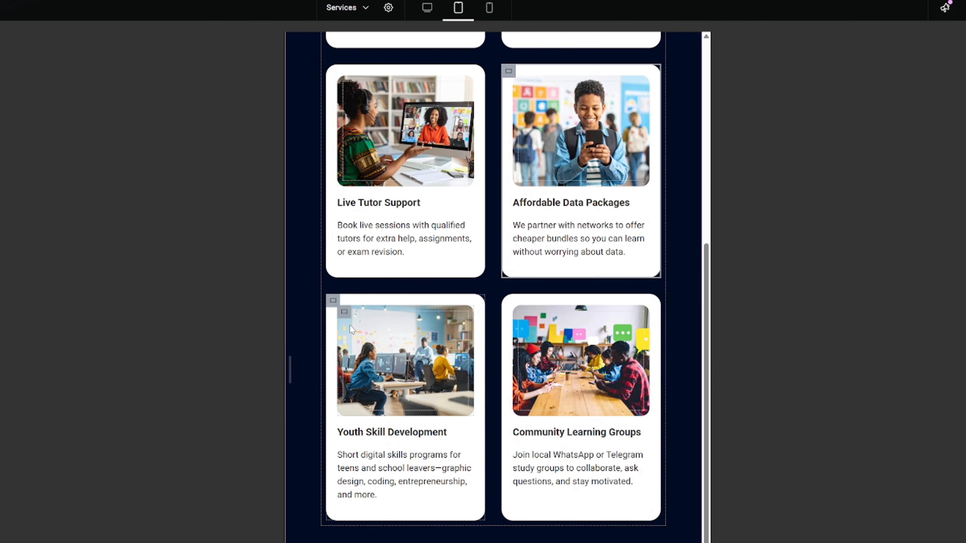
- Paste the copied card style onto the Youth Skill Development and Community Learning Groups cards
click(320, 303)
right_click(319, 304)
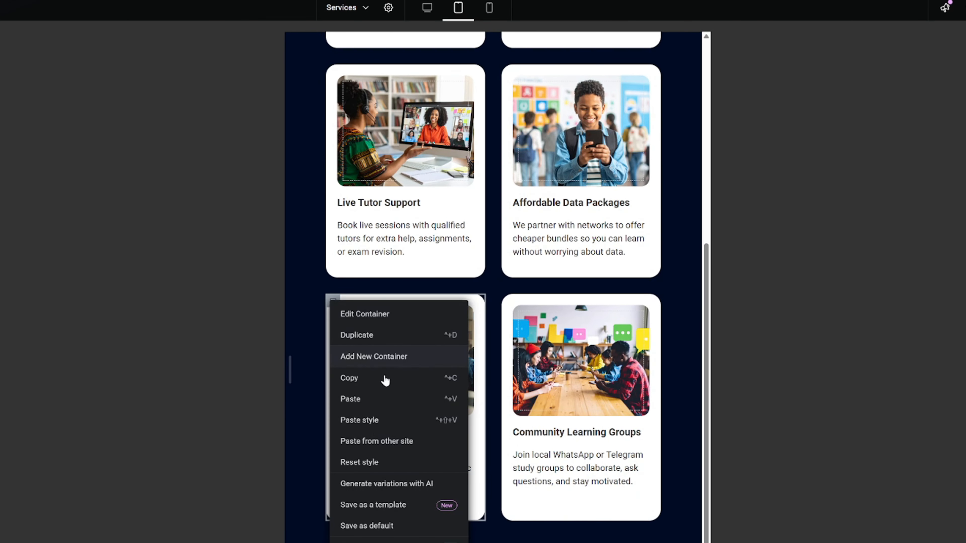
click(393, 417)
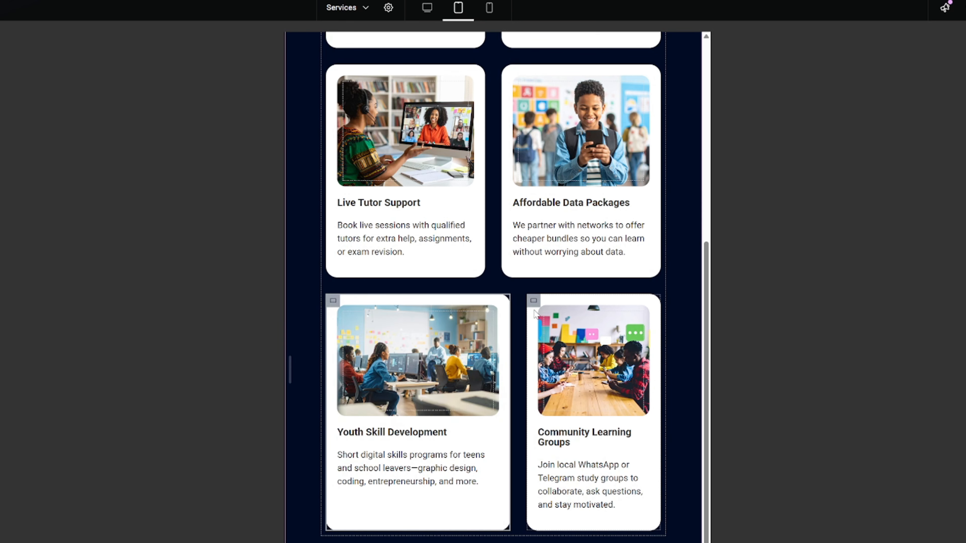
click(534, 304)
right_click(534, 305)
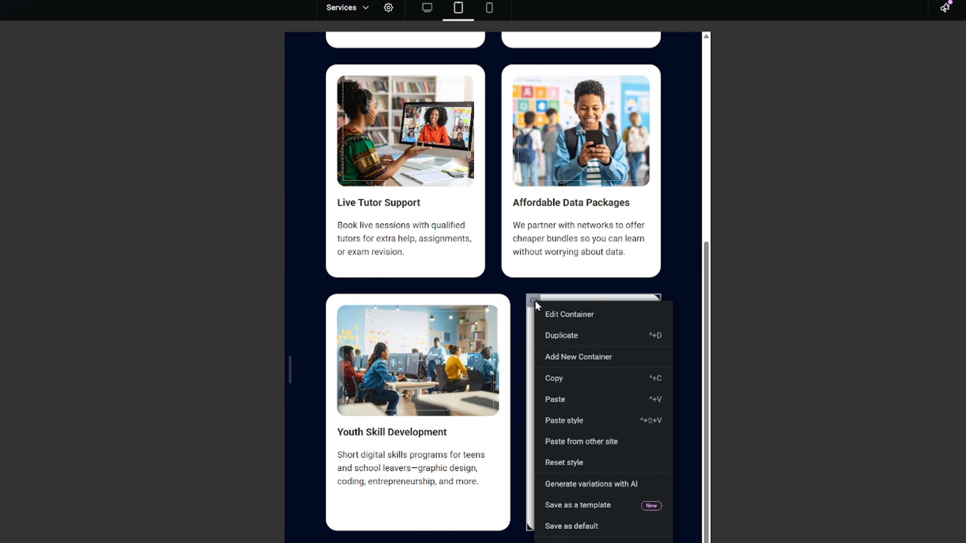
click(563, 421)
scroll(442, 337, up, 5)
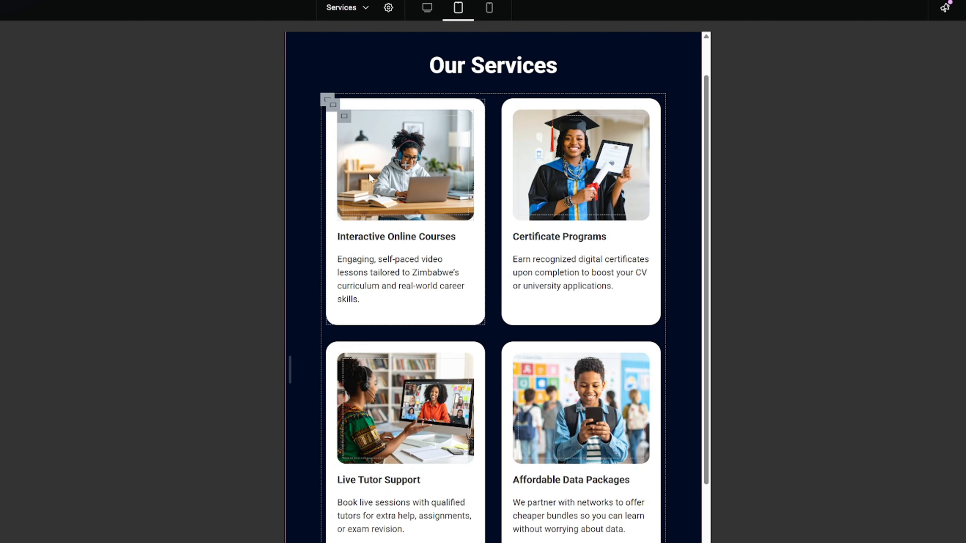
- Test the two-column tablet layout by widening and narrowing the preview canvas, and publish the updated page
click(345, 121)
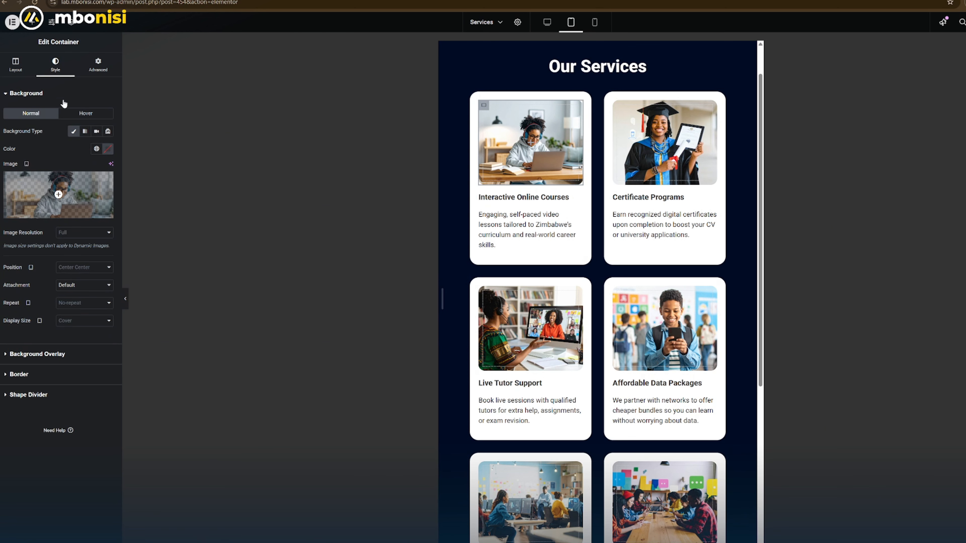
click(30, 73)
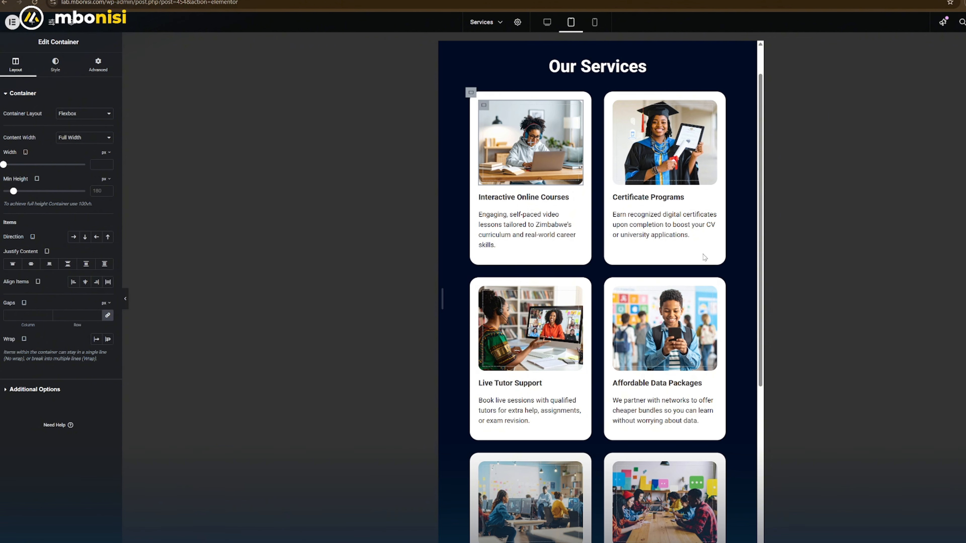
drag(765, 291, 948, 268)
drag(887, 279, 751, 280)
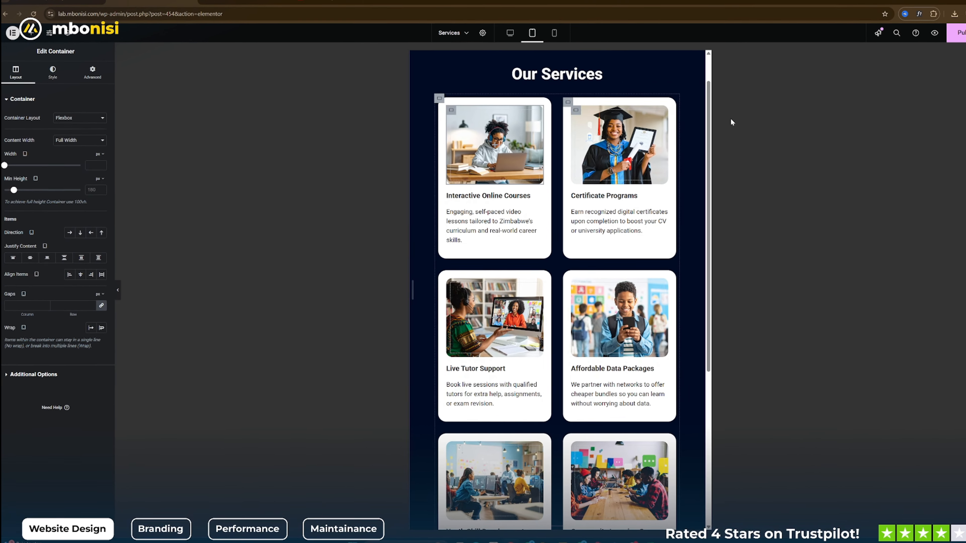
click(929, 39)
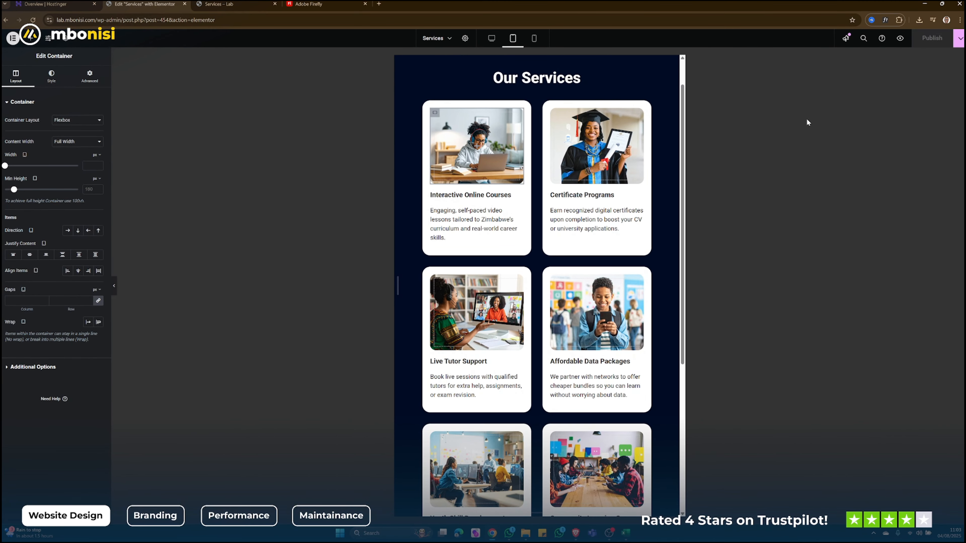
- Check all six service cards in the editor's mobile preview and return to the desktop layout
click(534, 38)
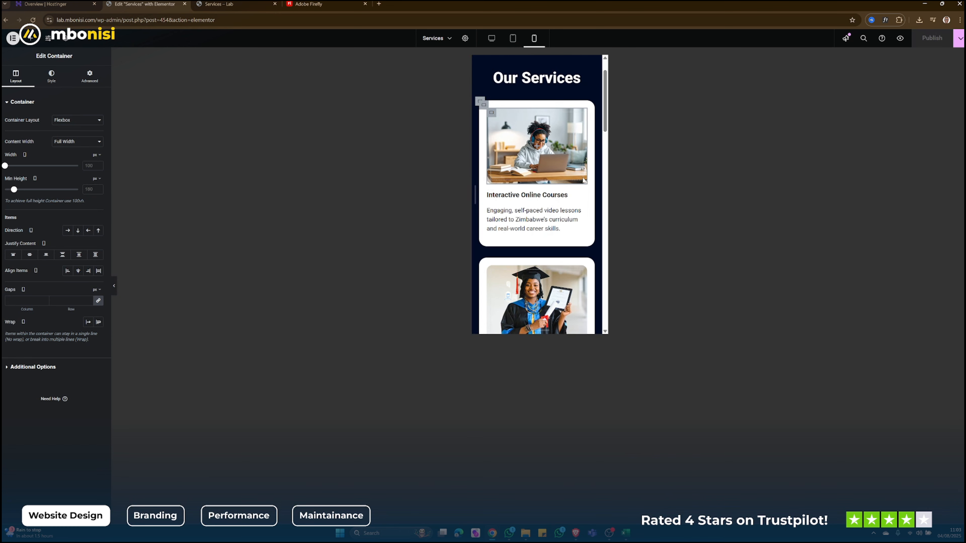
scroll(558, 209, up, 1)
scroll(553, 203, down, 6)
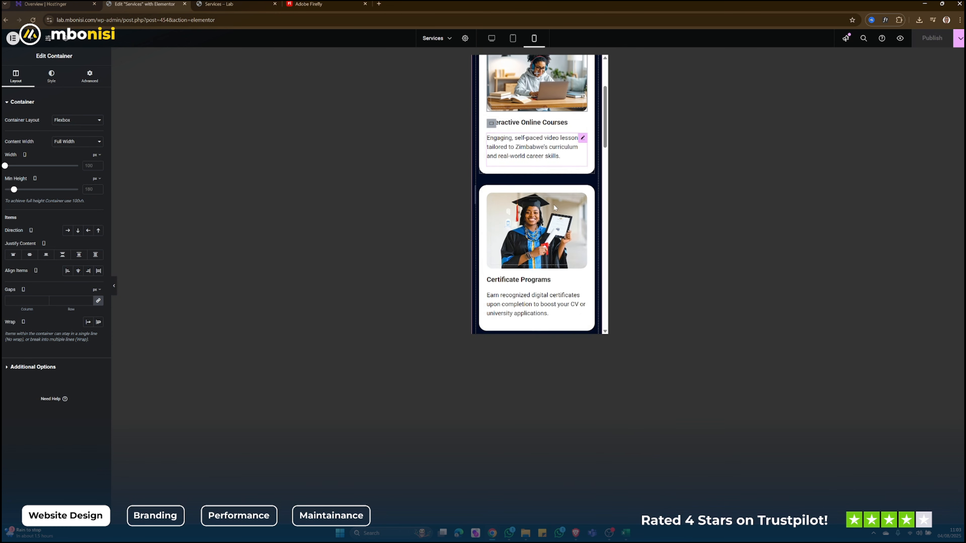
scroll(555, 209, down, 6)
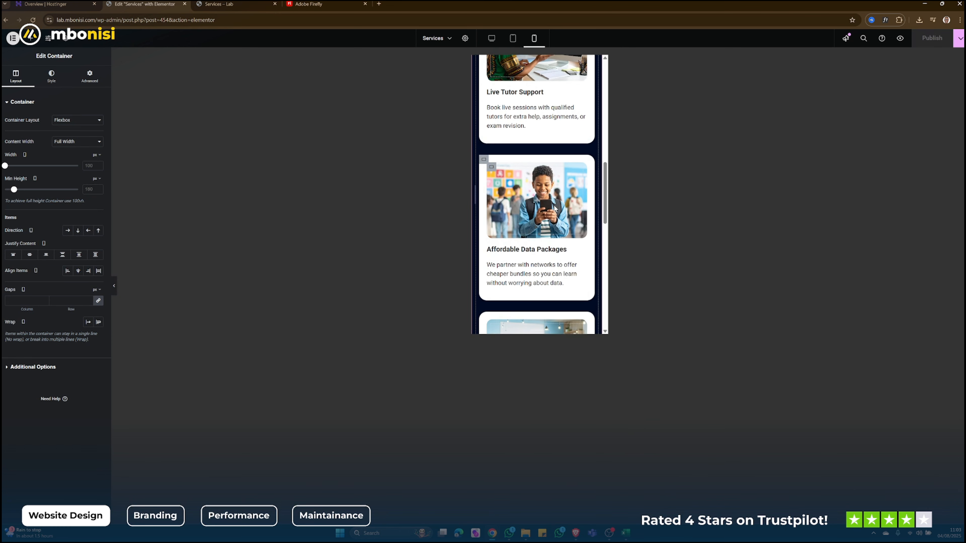
scroll(555, 210, down, 2)
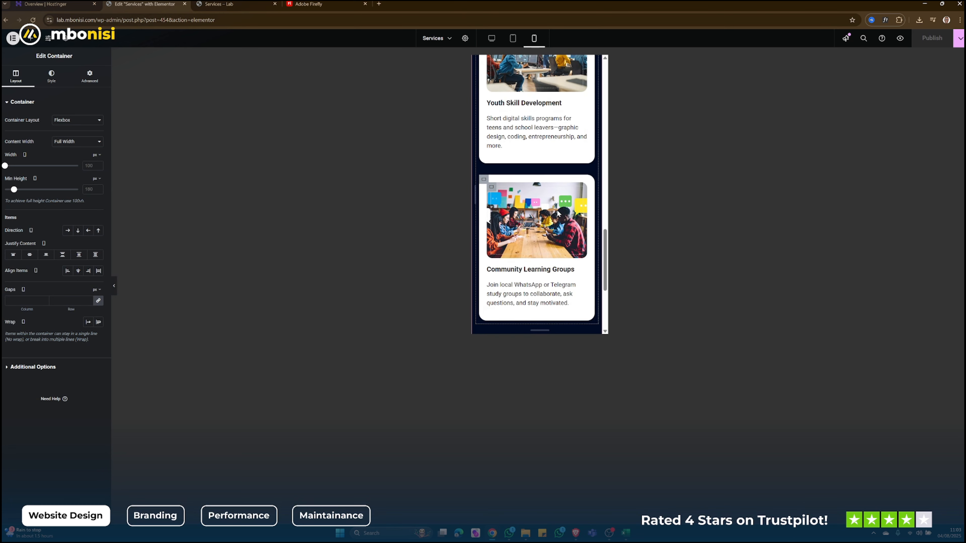
click(493, 38)
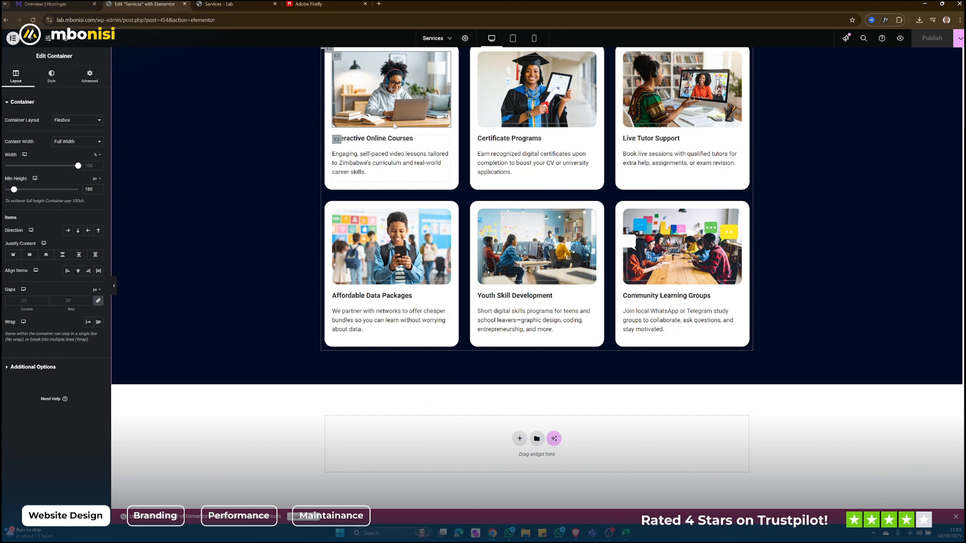
- Try the a (link) HTML tag on the Interactive Online Courses card's image container, and restore the Default tag
scroll(388, 127, up, 2)
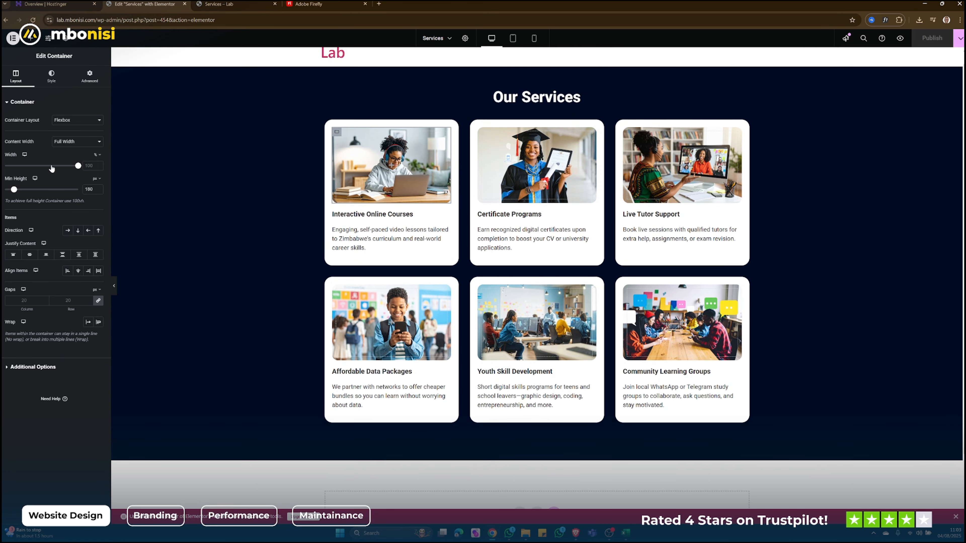
click(37, 371)
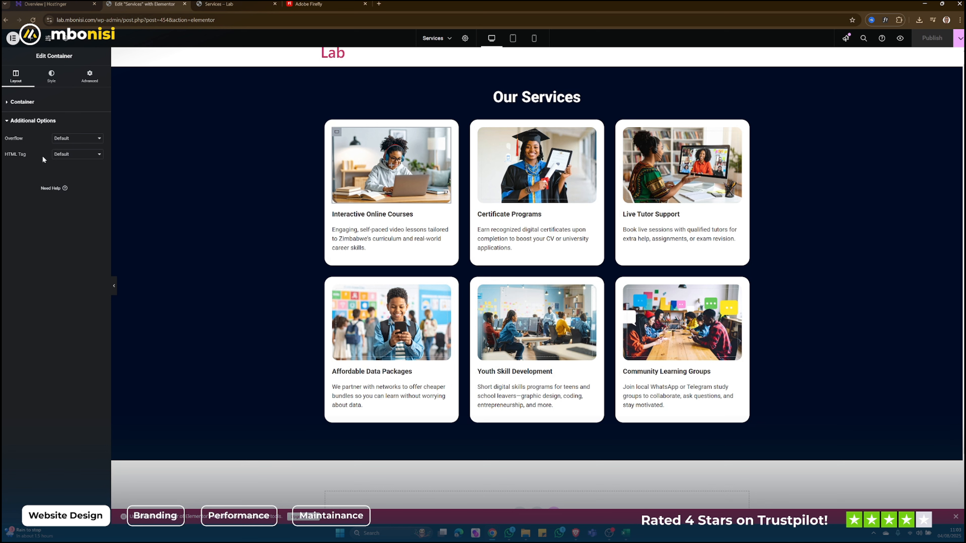
click(65, 155)
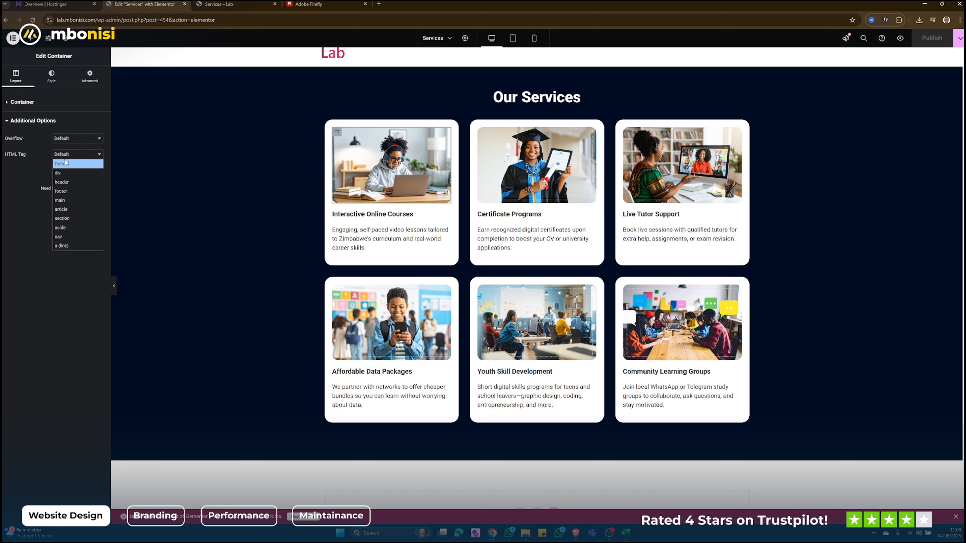
click(70, 248)
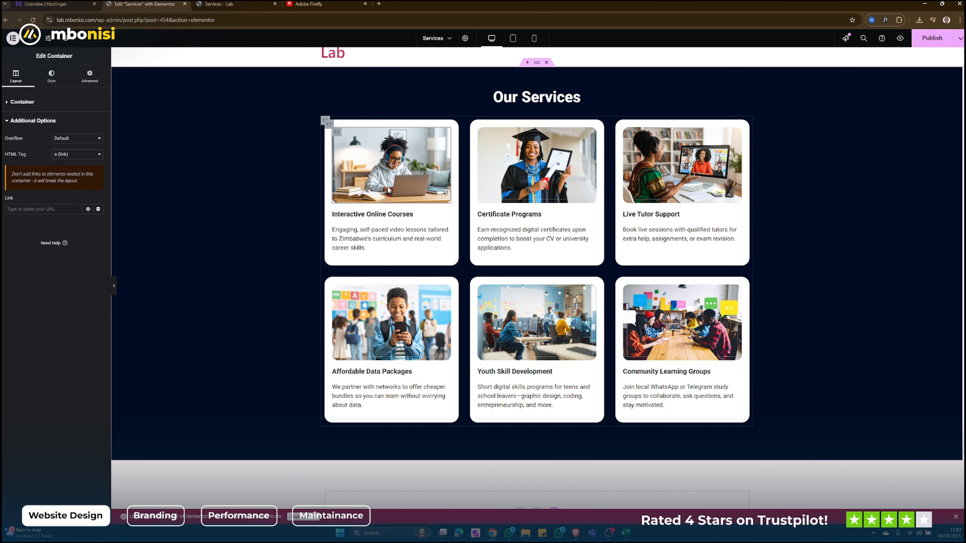
click(64, 154)
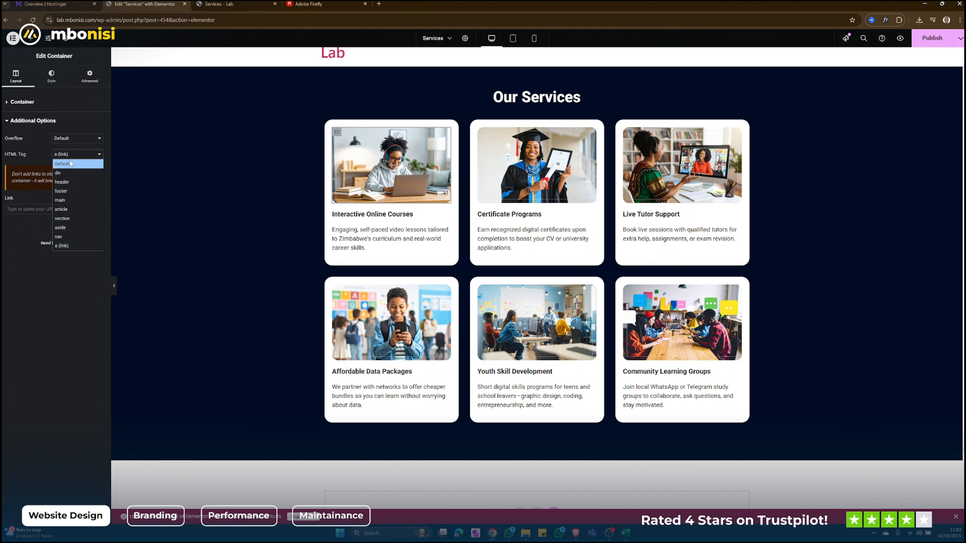
click(65, 161)
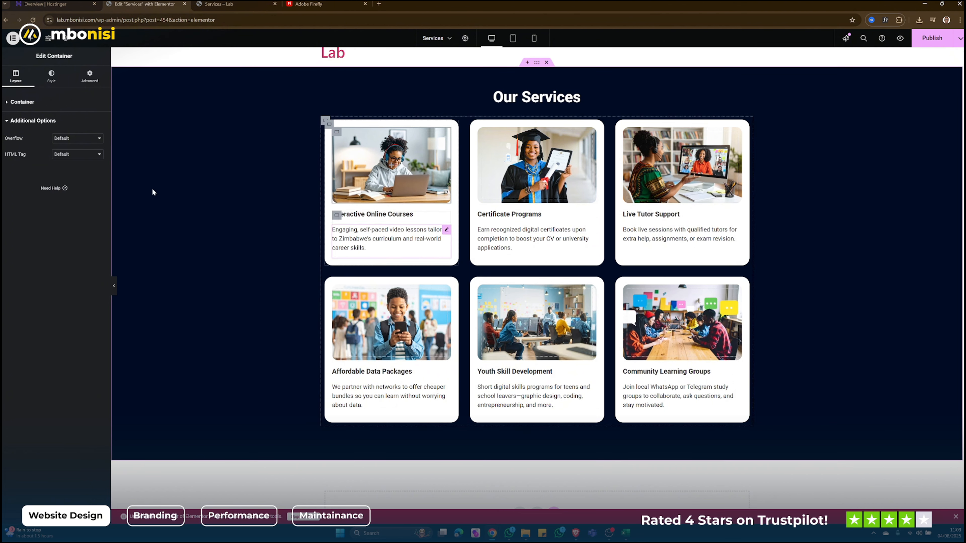
- Add a Button widget below the description in the Interactive Online Courses card and show the page in desktop view
click(31, 39)
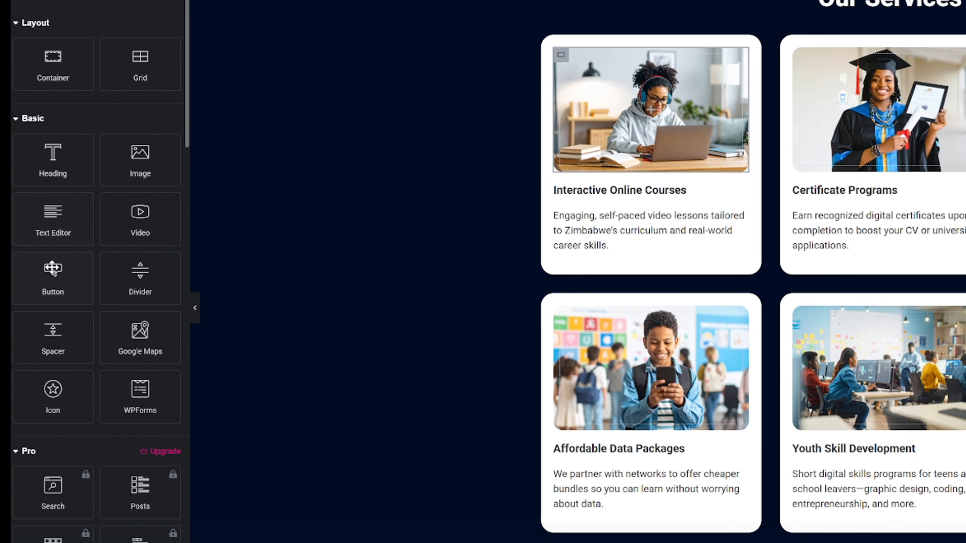
drag(28, 266, 308, 217)
drag(570, 189, 647, 239)
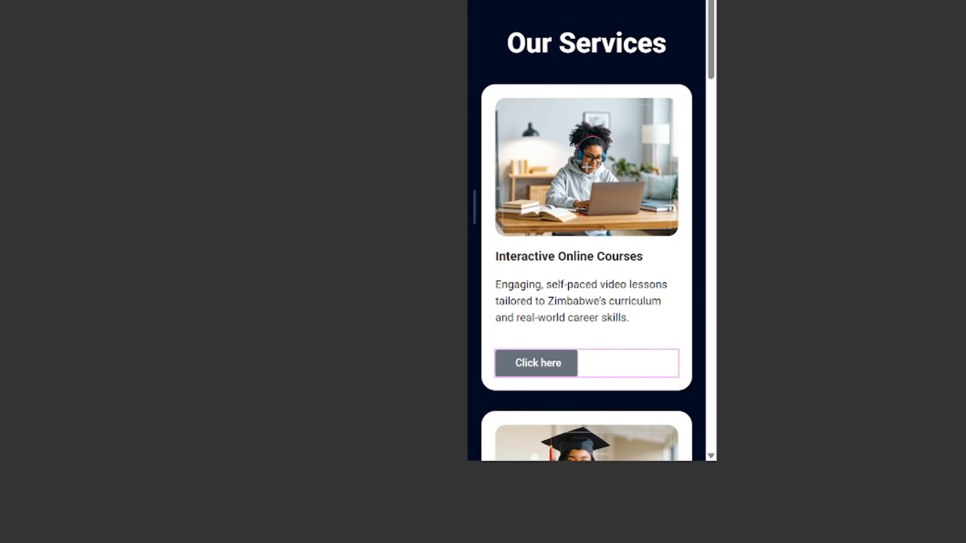
click(897, 24)
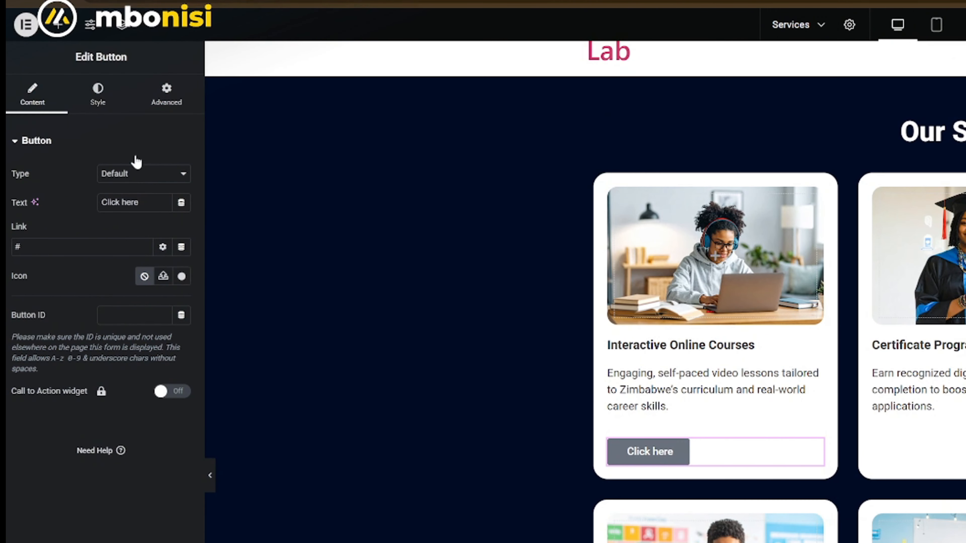
- Set the button's background colour to the navy sampled from the section background
click(99, 97)
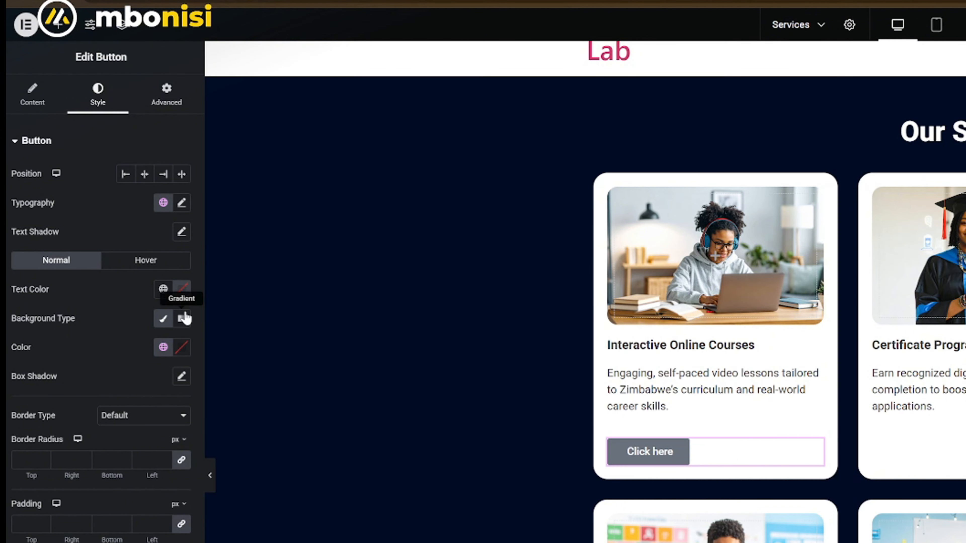
click(182, 347)
click(260, 376)
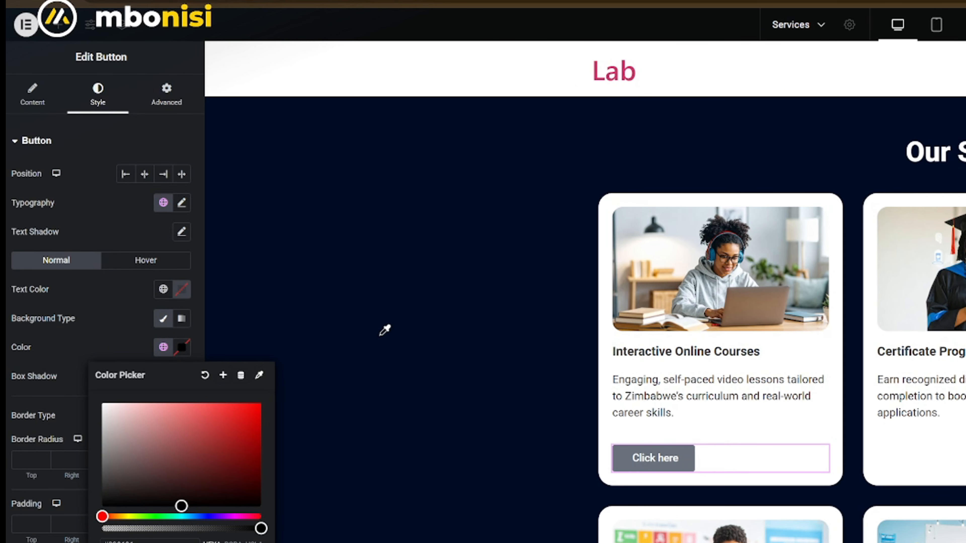
click(398, 349)
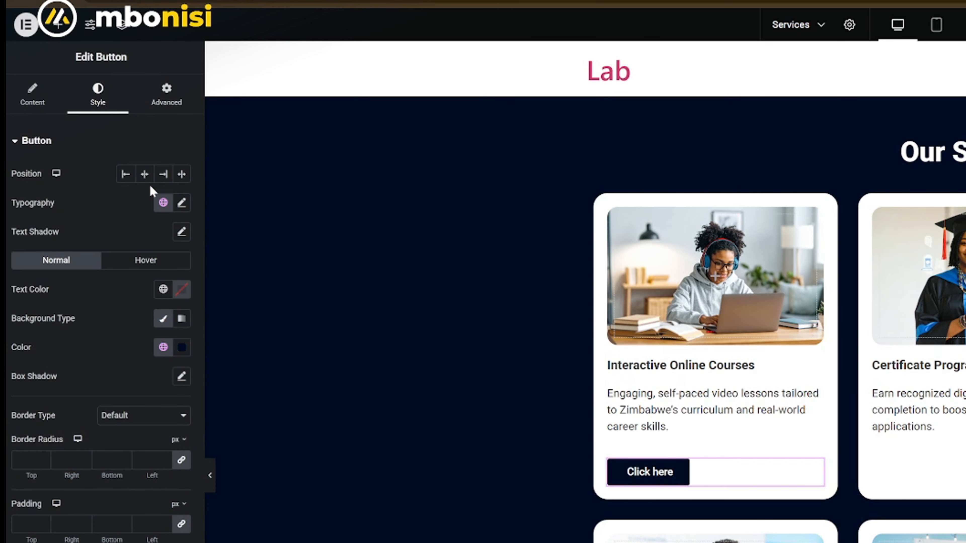
- Change the button's text to "more info"
click(48, 102)
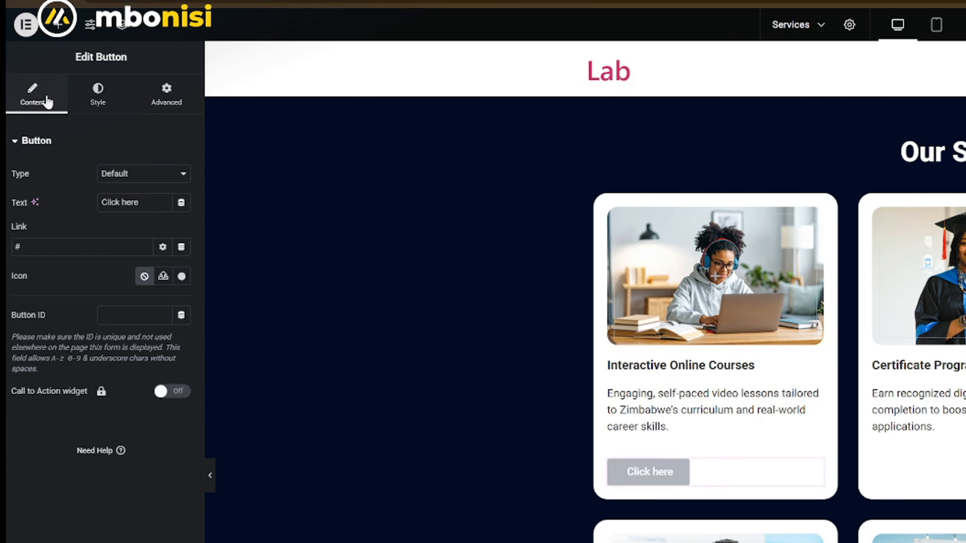
drag(149, 199, 83, 207)
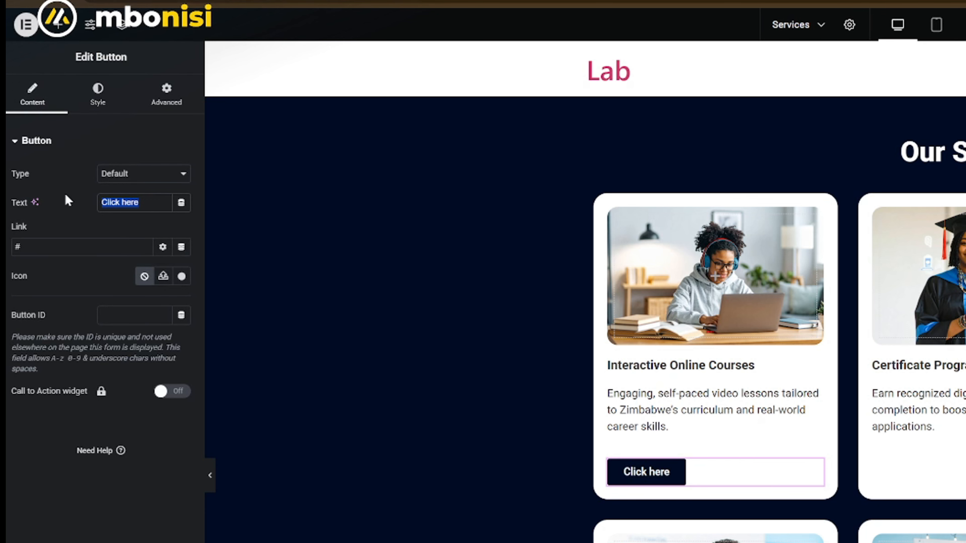
text(More)
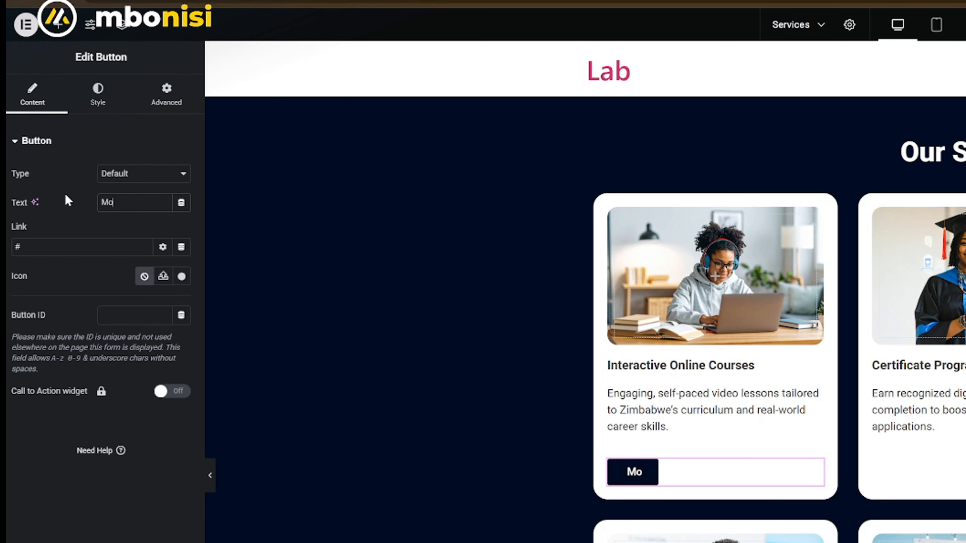
key(BackSpace)
key(BackSpace)
key(BackSpace)
text(M)
key(BackSpace)
text(more info)
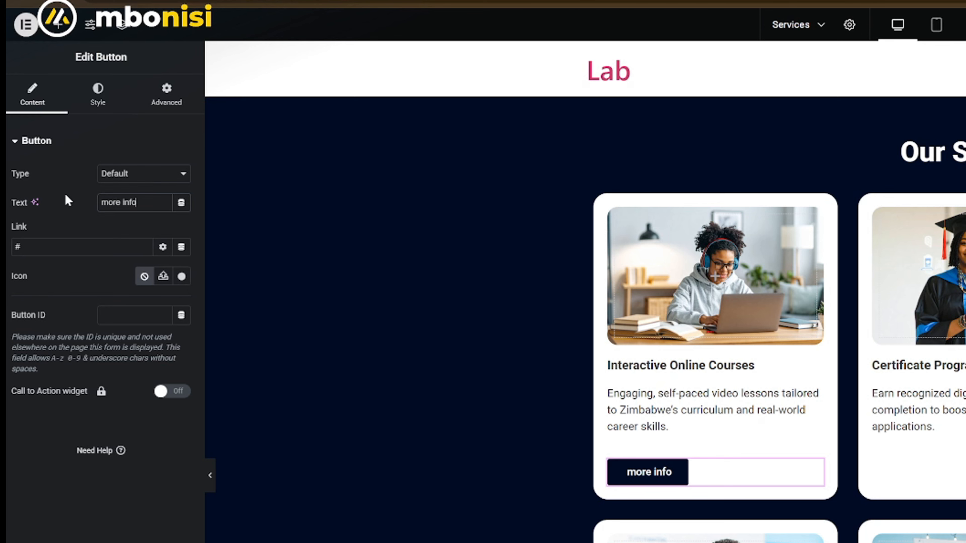
- Set the more info button's letter spacing to 1.2 px and reduce its font size slightly from 15 px
click(98, 99)
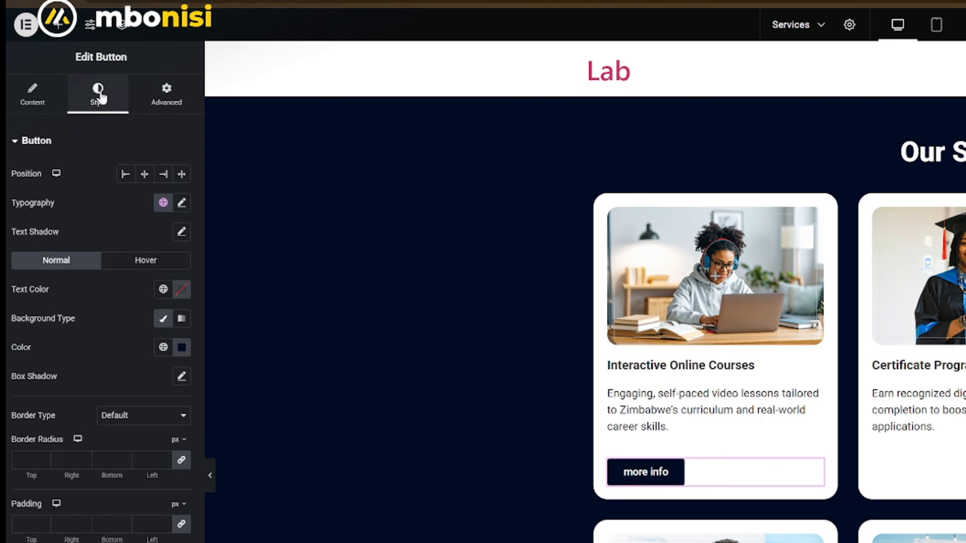
click(182, 206)
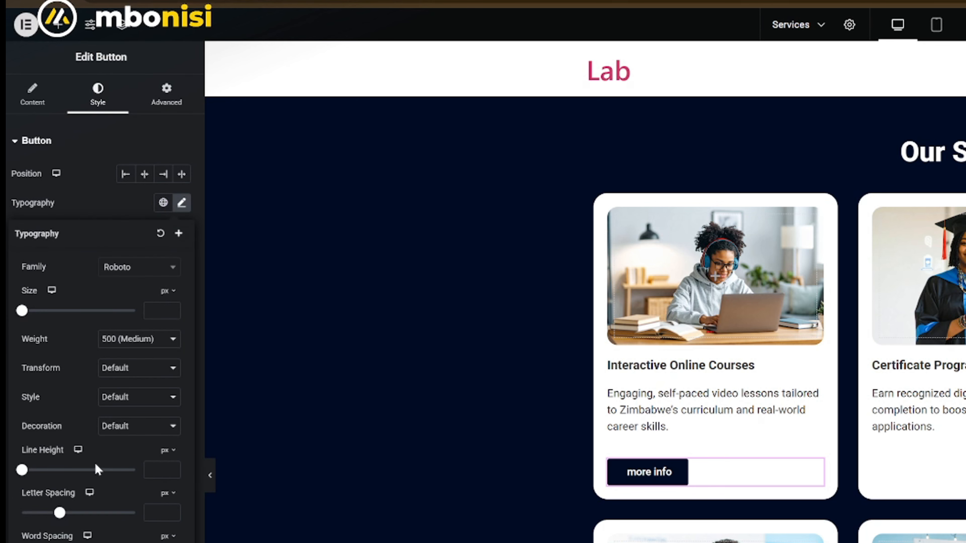
drag(60, 514, 69, 513)
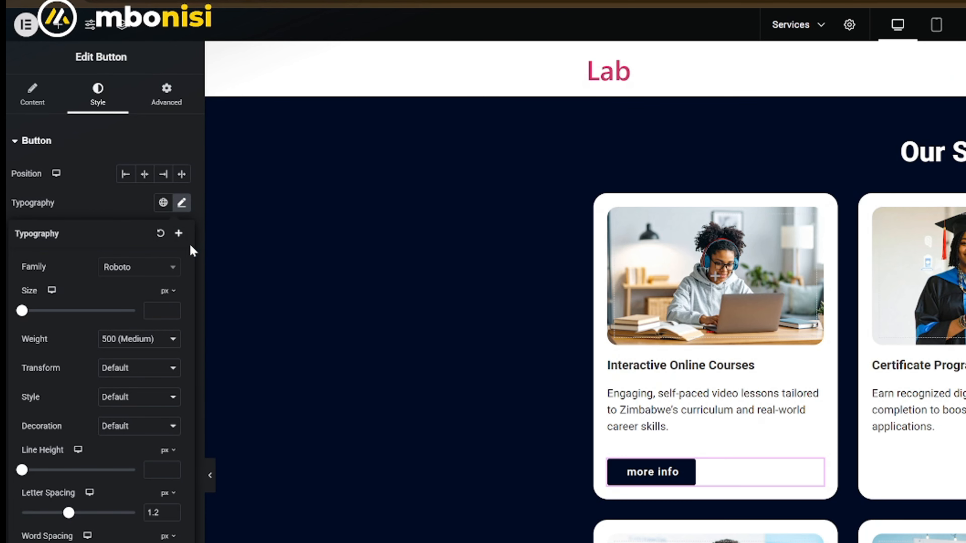
click(154, 312)
text(15)
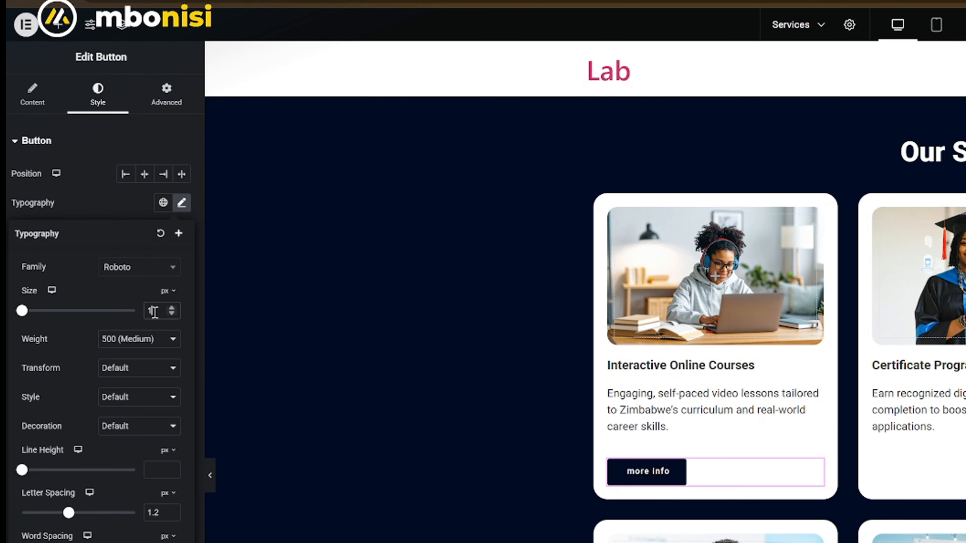
key(Down)
key(Down)
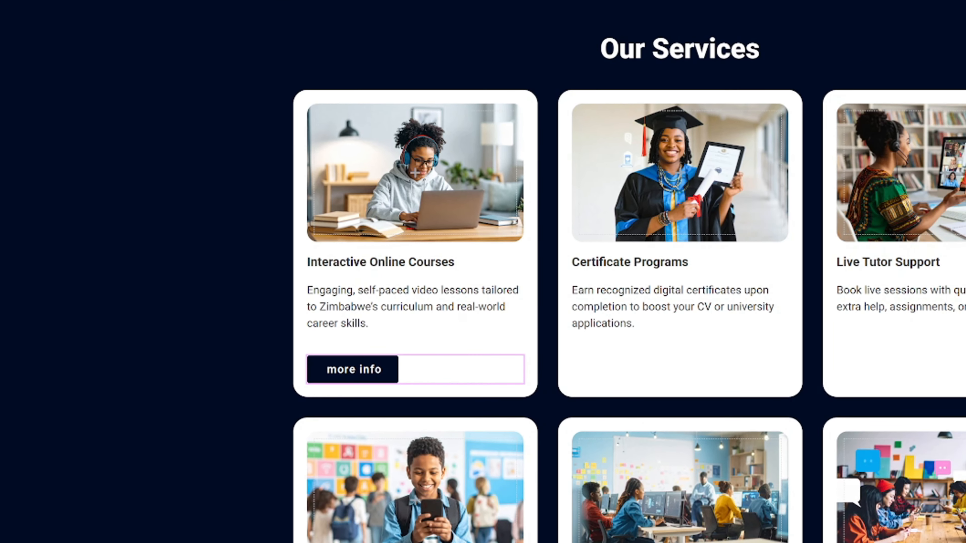
key(Down)
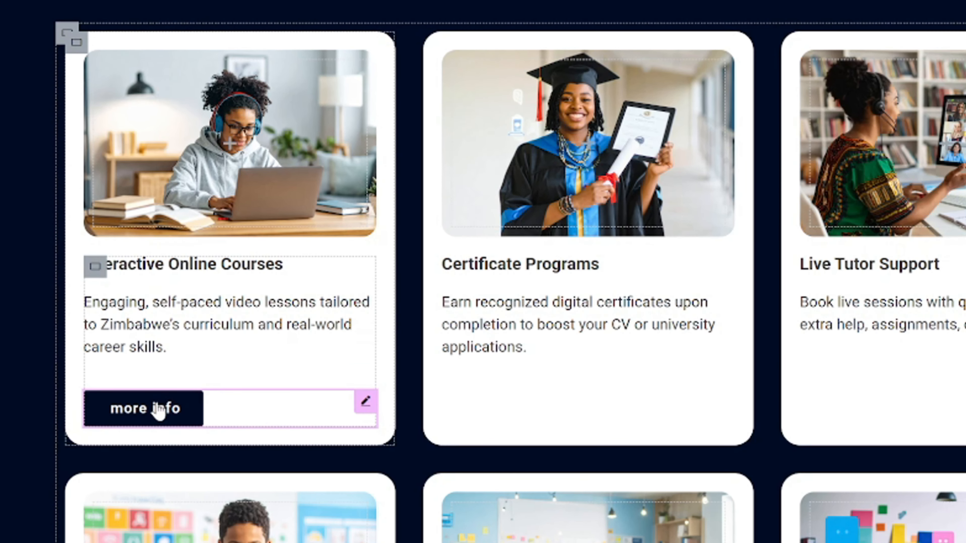
- Duplicate the more info button and move the copy below the description in the Certificate Programs card
right_click(361, 366)
click(203, 463)
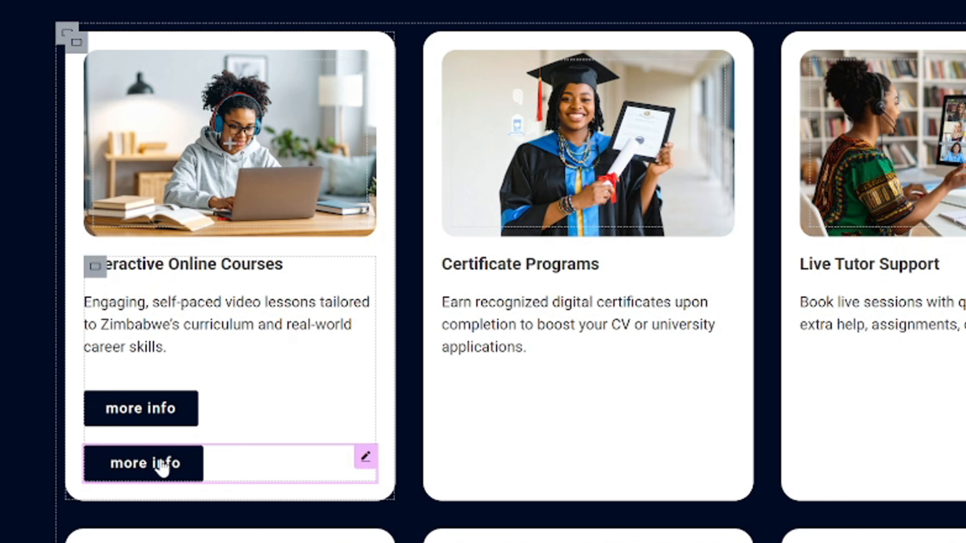
drag(159, 466, 473, 371)
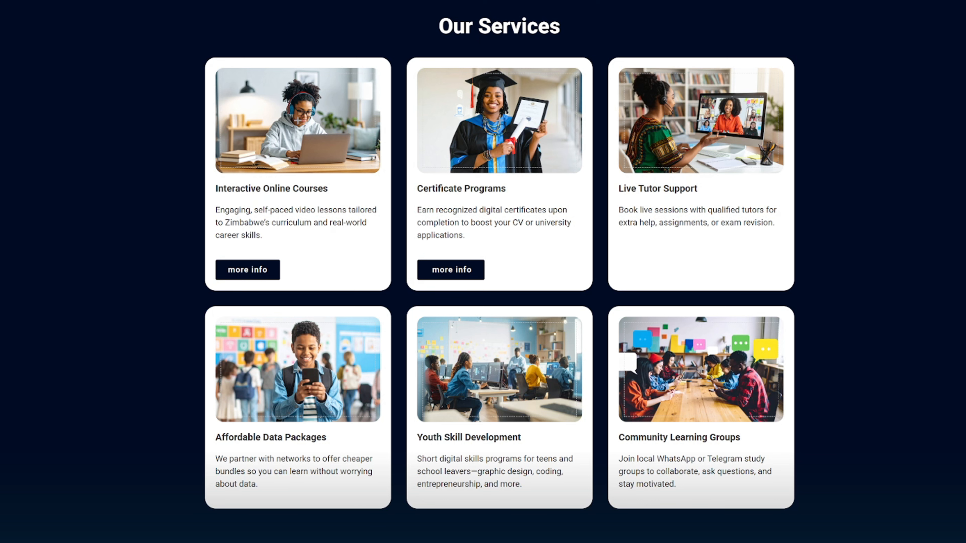
- Save the whole services container to Site Templates under the name "Services Section By Mbonisi"
right_click(499, 1)
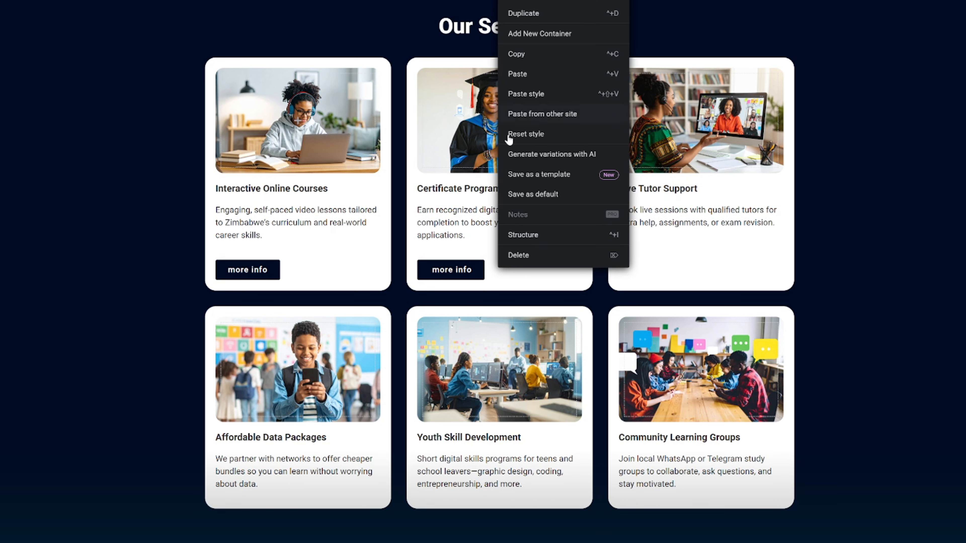
click(549, 175)
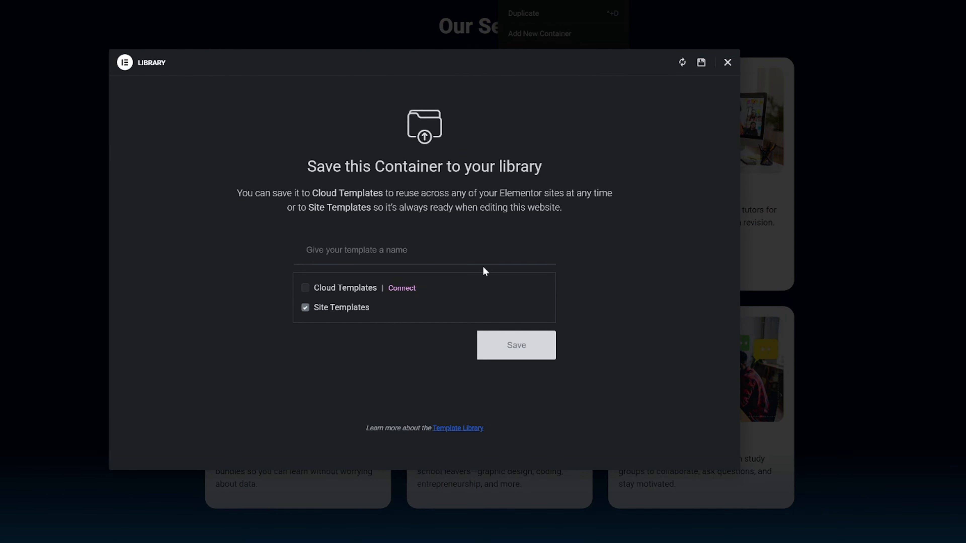
click(393, 252)
text(Service)
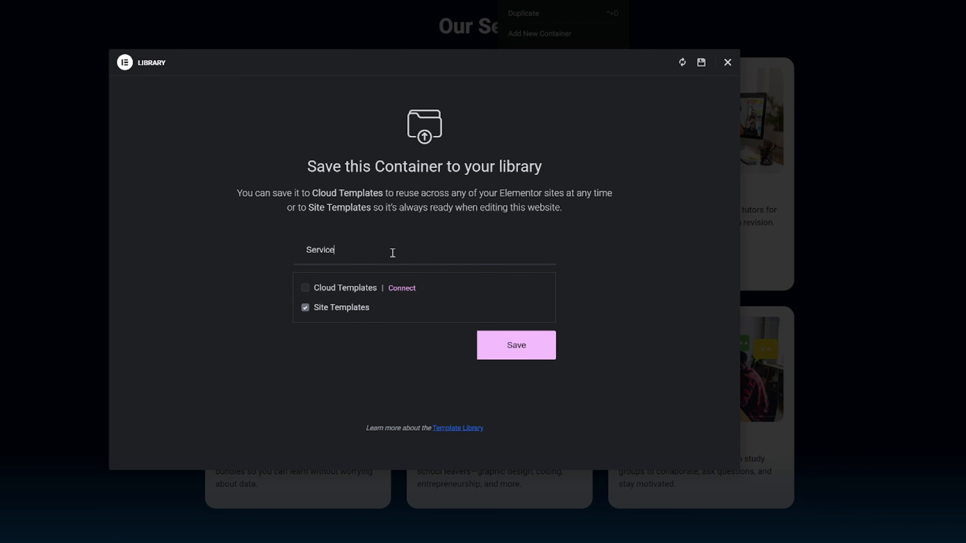
text(s Secti)
key(BackSpace)
text(ion )
text(B)
text(y Mrol)
text(nisi)
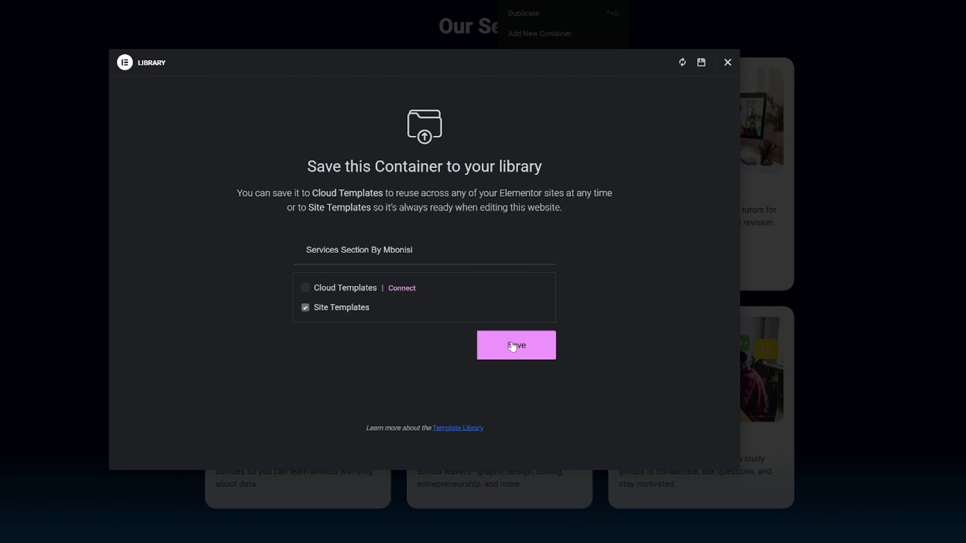
click(511, 347)
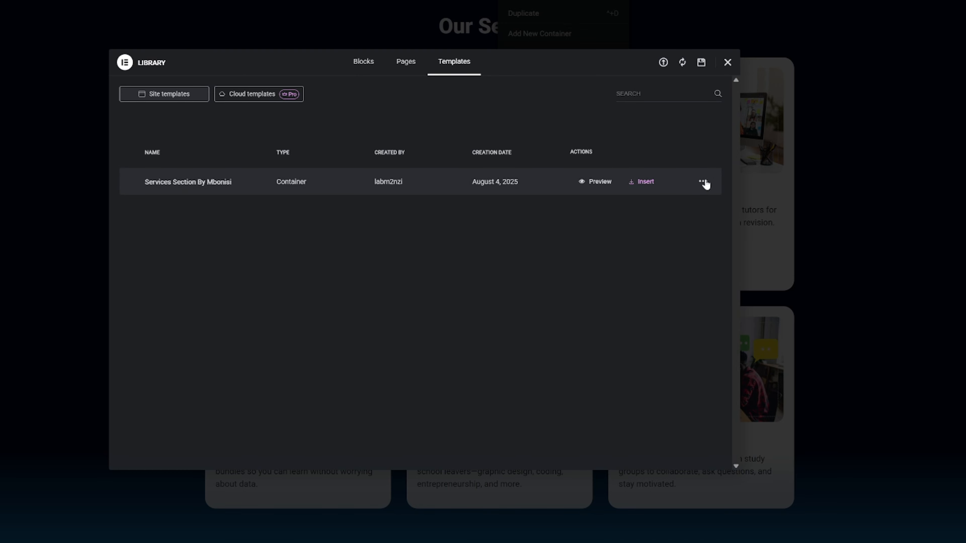
- View the actions available for the saved services template, and close the template library
click(703, 182)
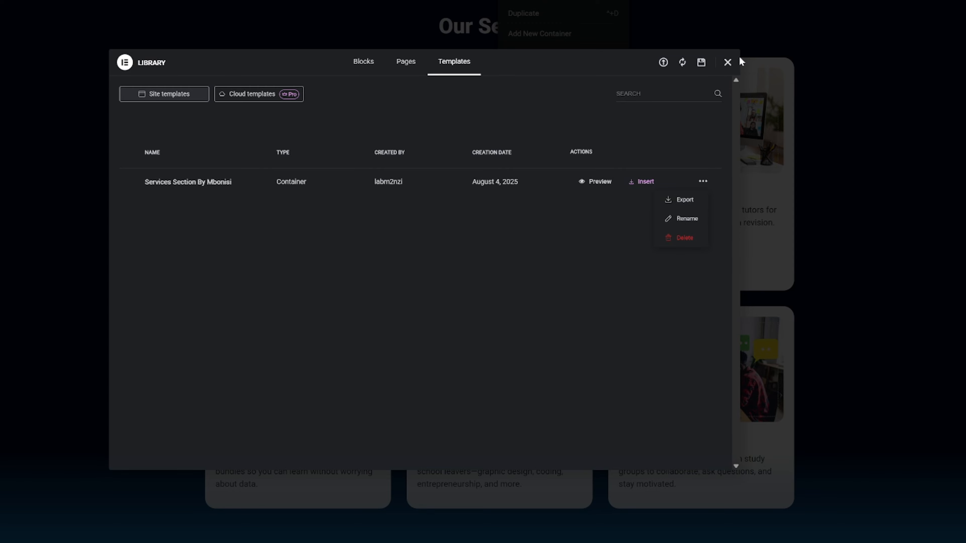
click(727, 62)
click(851, 46)
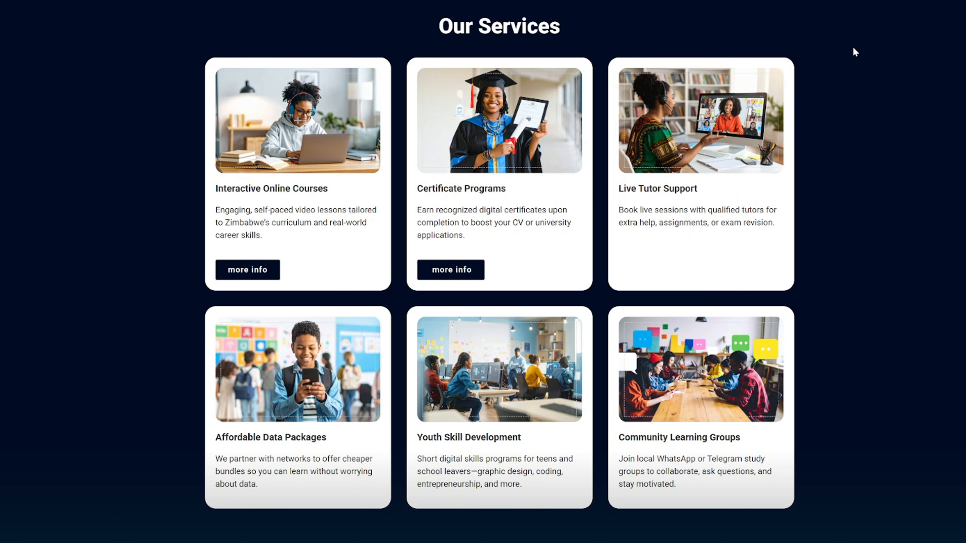